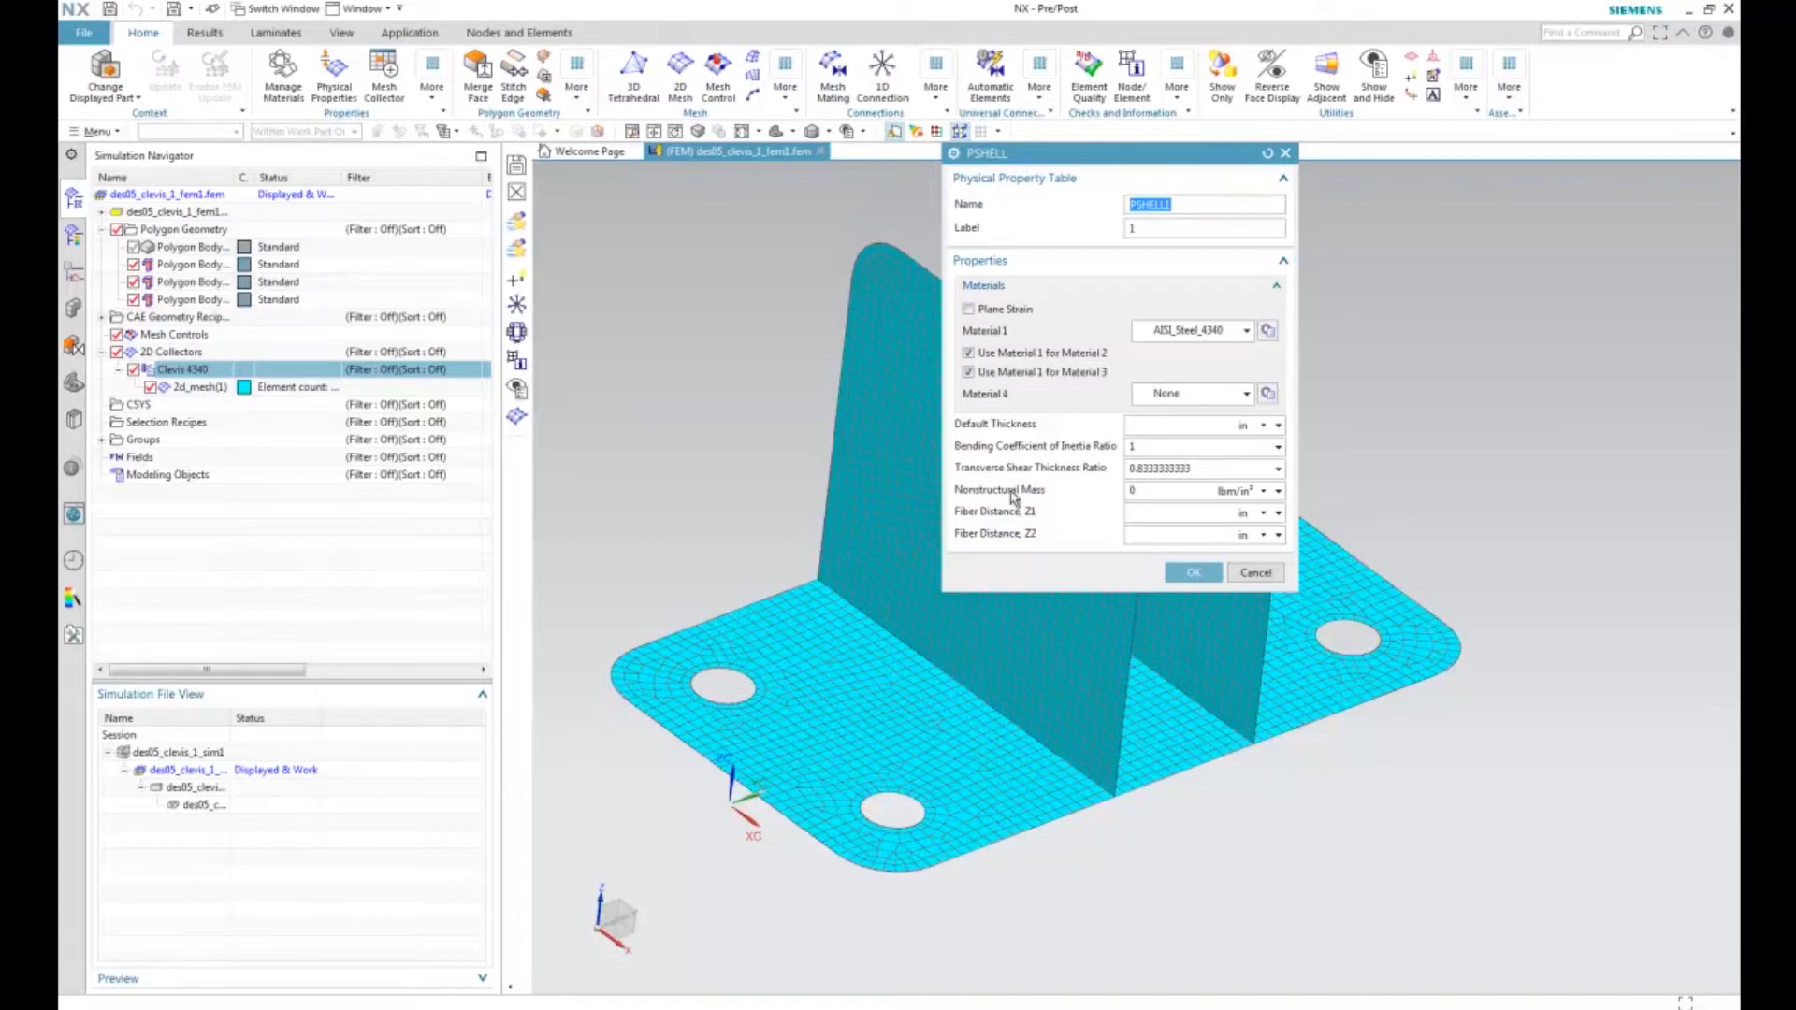
Step: Duplicate the AISI_Steel_4340 local material and set the copy's type of nonlinearity to PLASTIC
left_click(1255, 575)
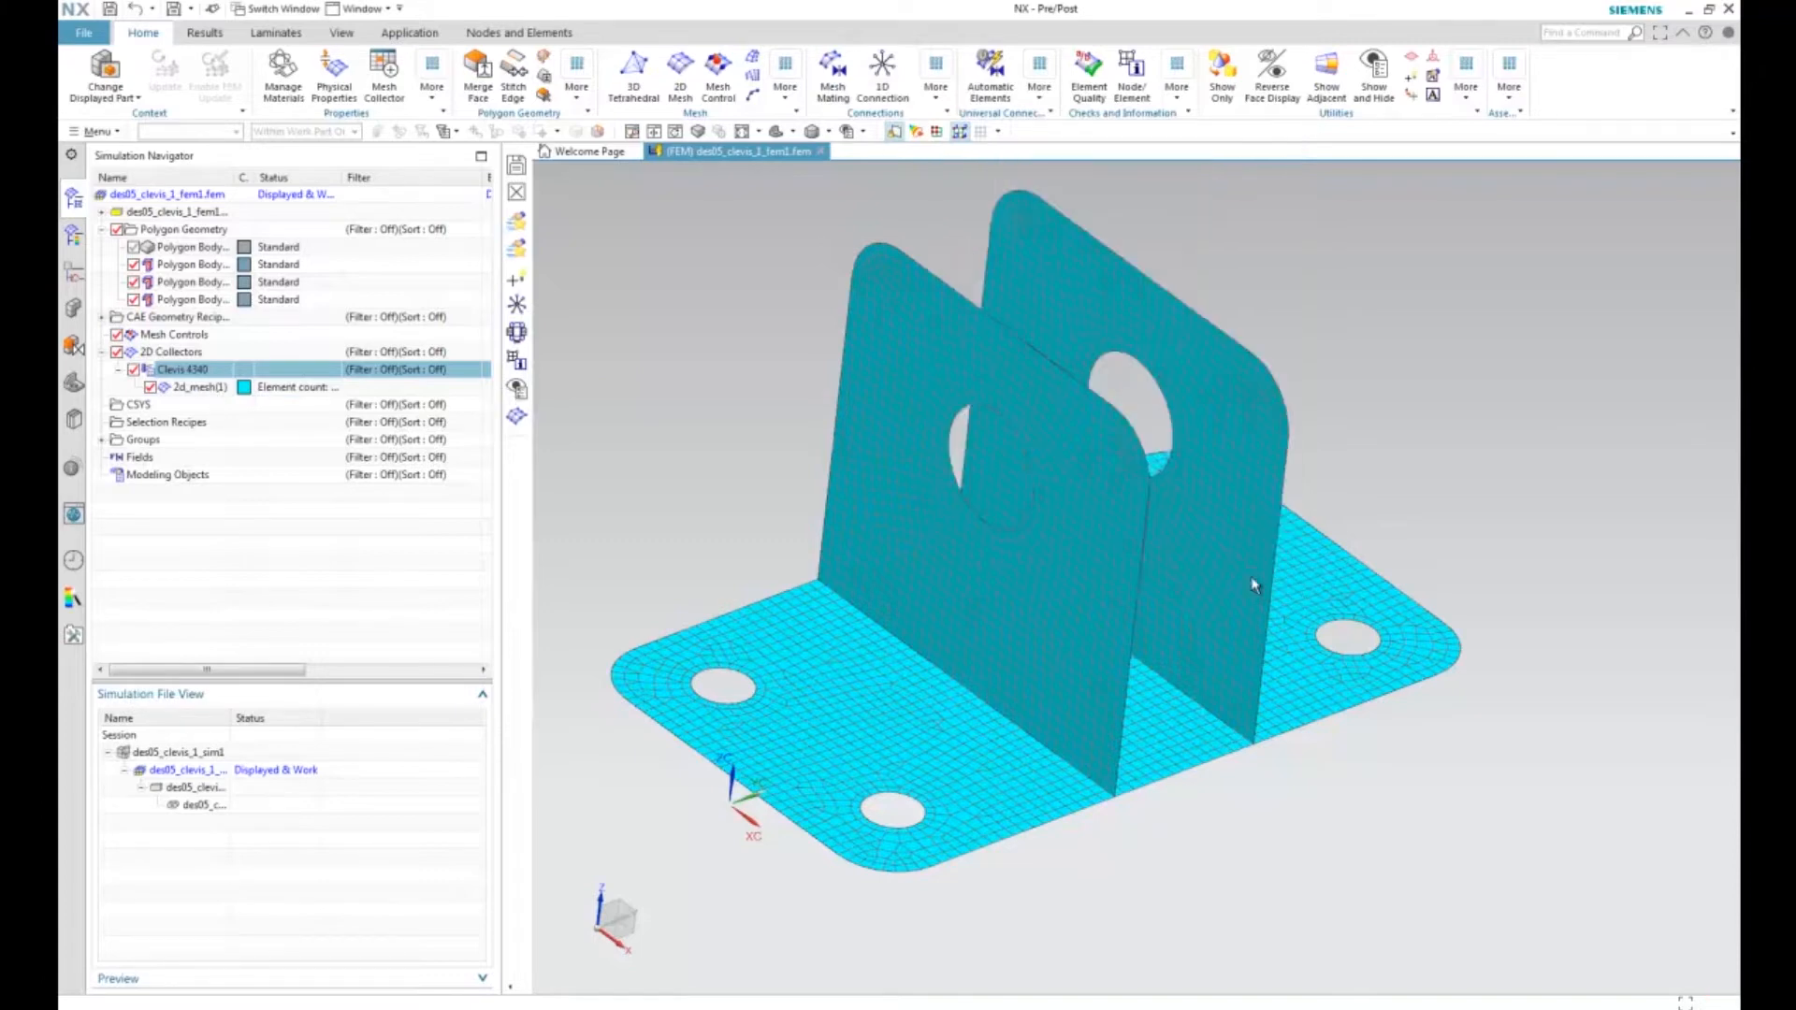
left_click(1221, 322)
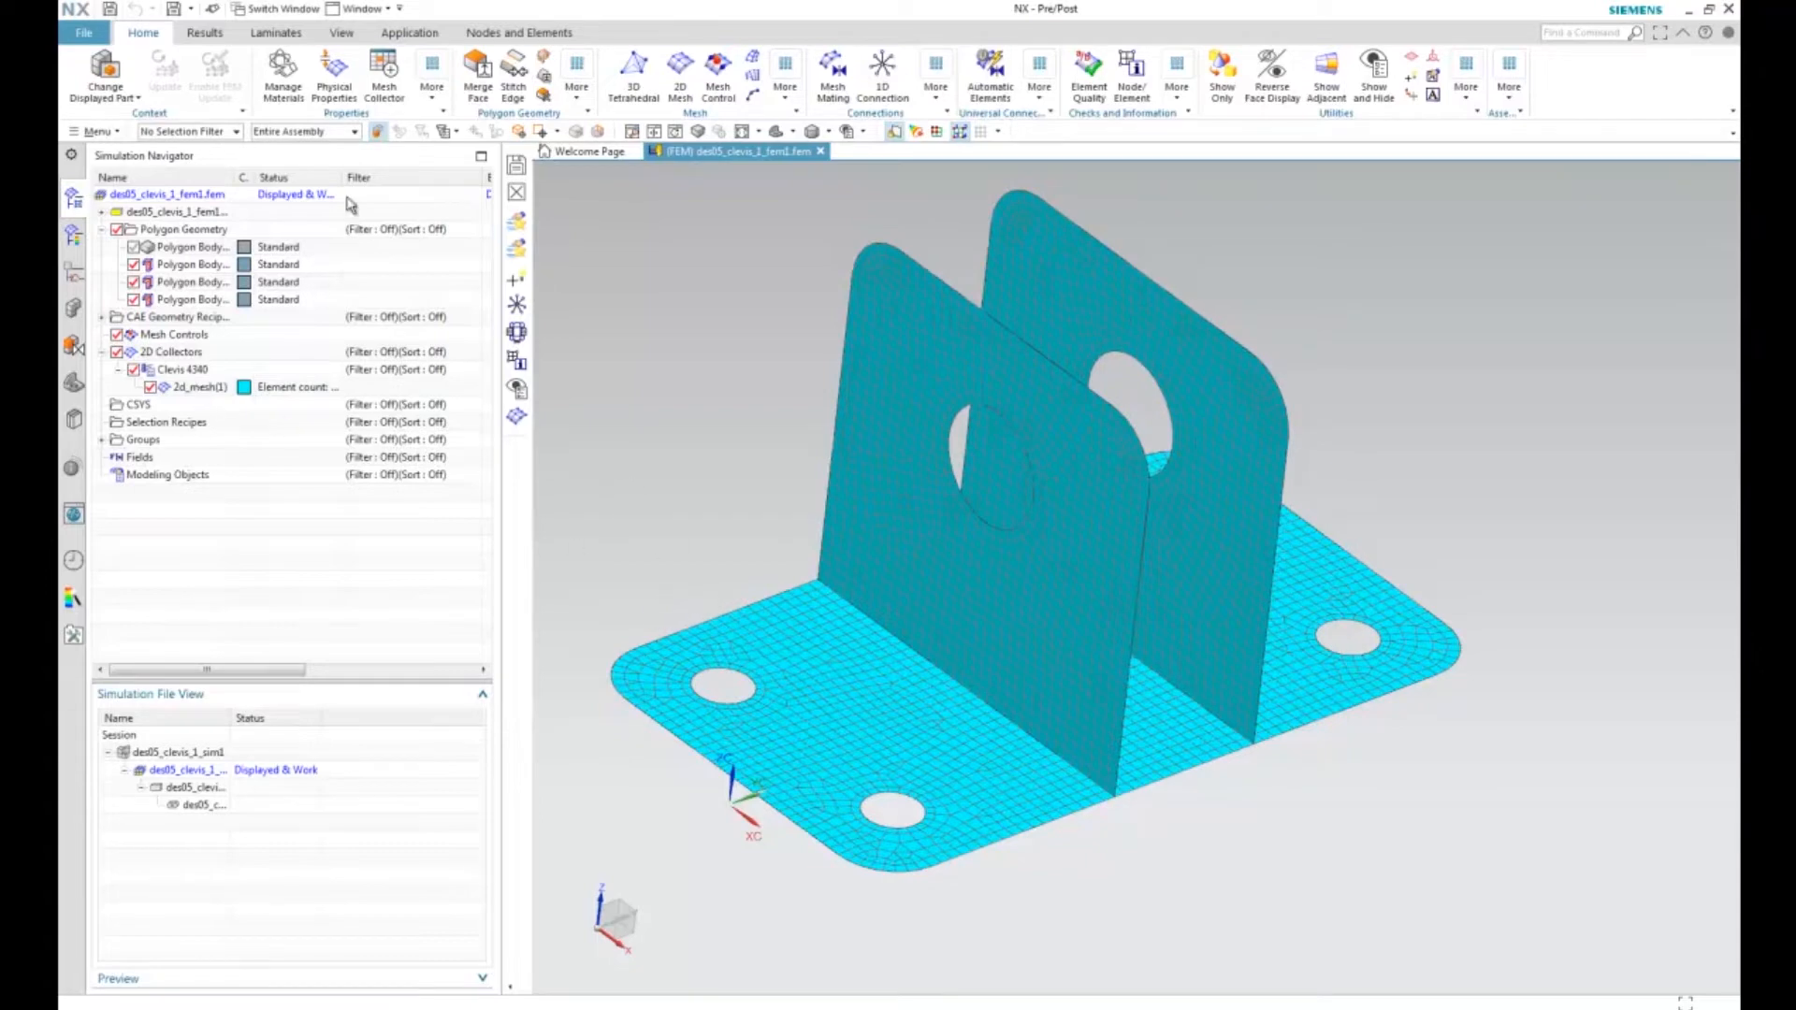
left_click(283, 82)
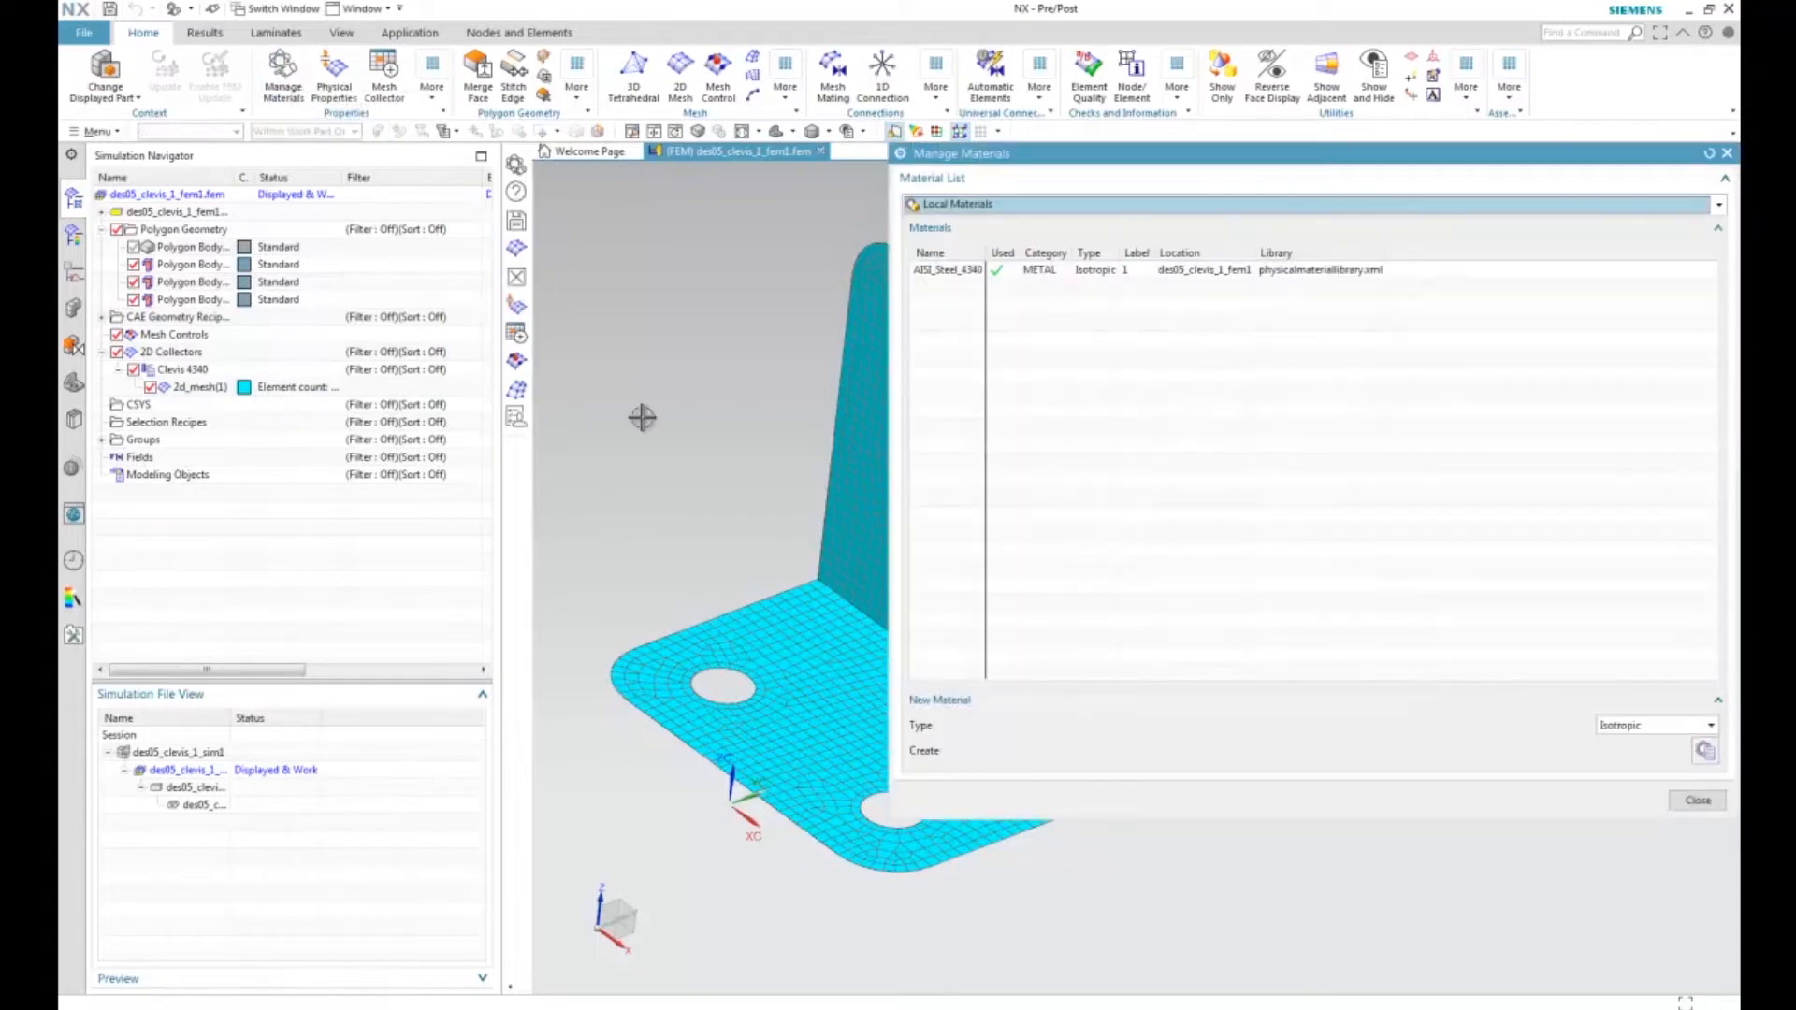
left_click_drag(994, 154, 638, 154)
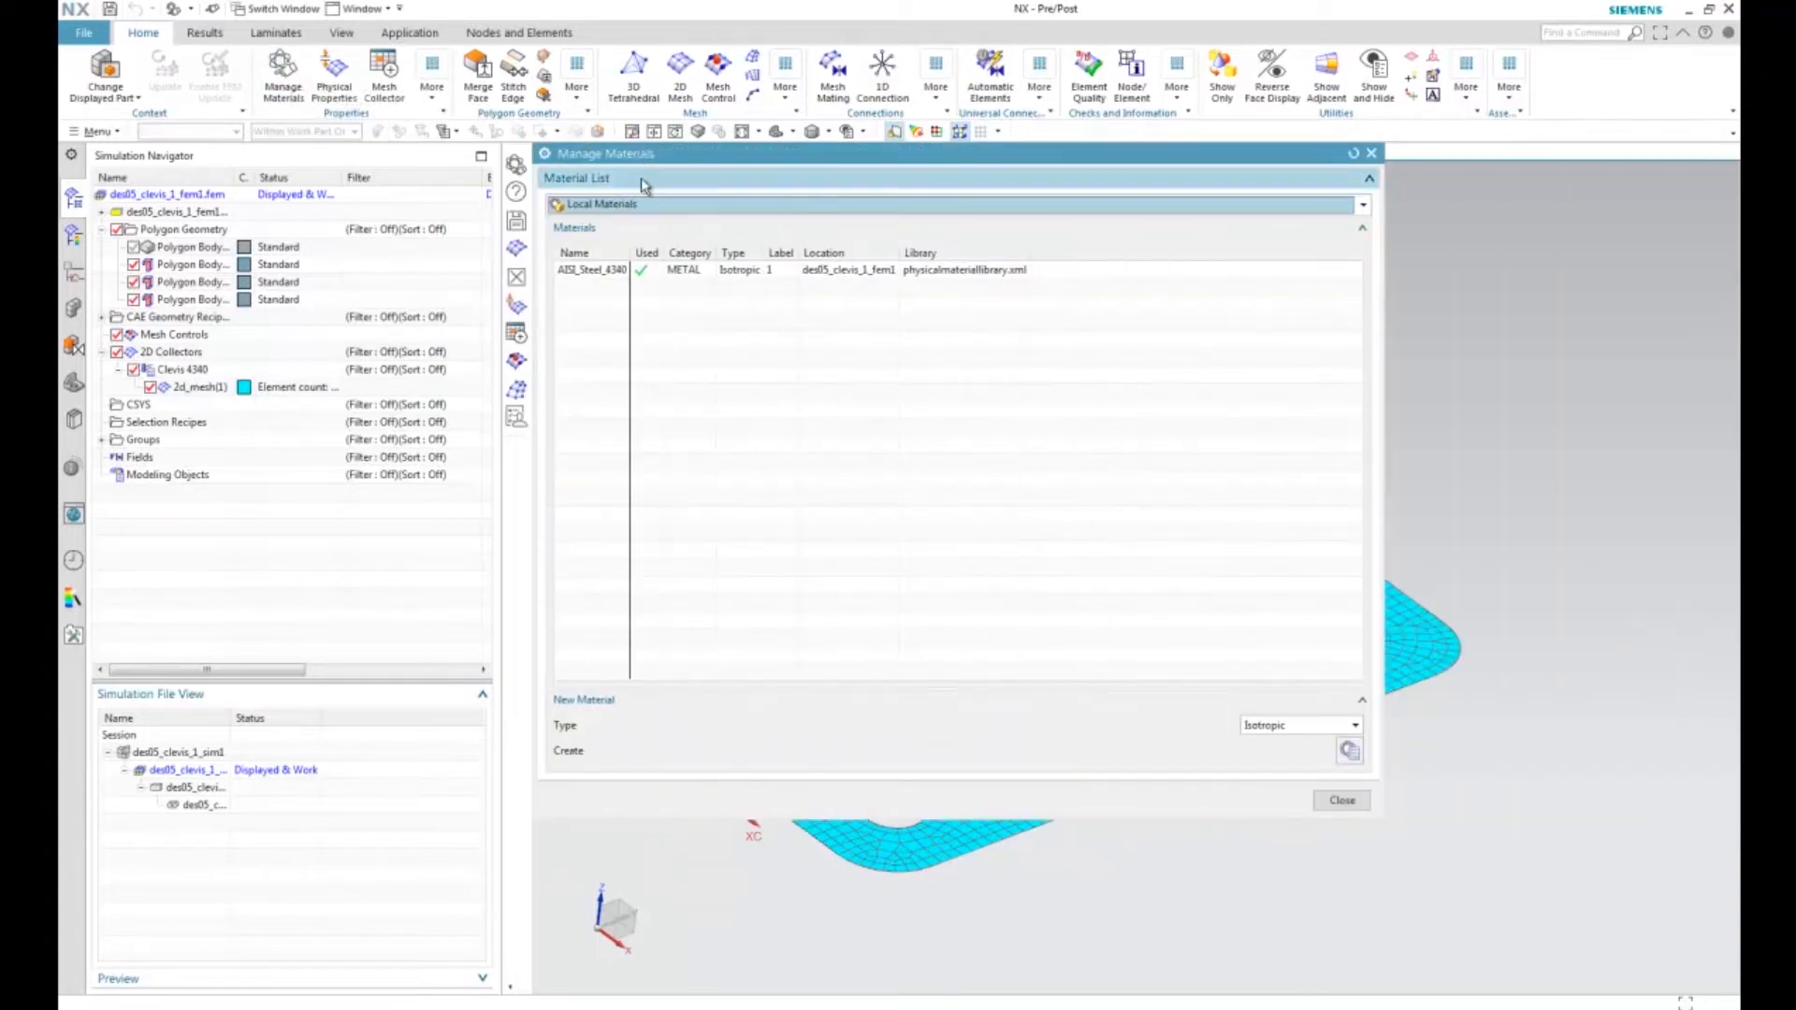
left_click(589, 270)
right_click(589, 271)
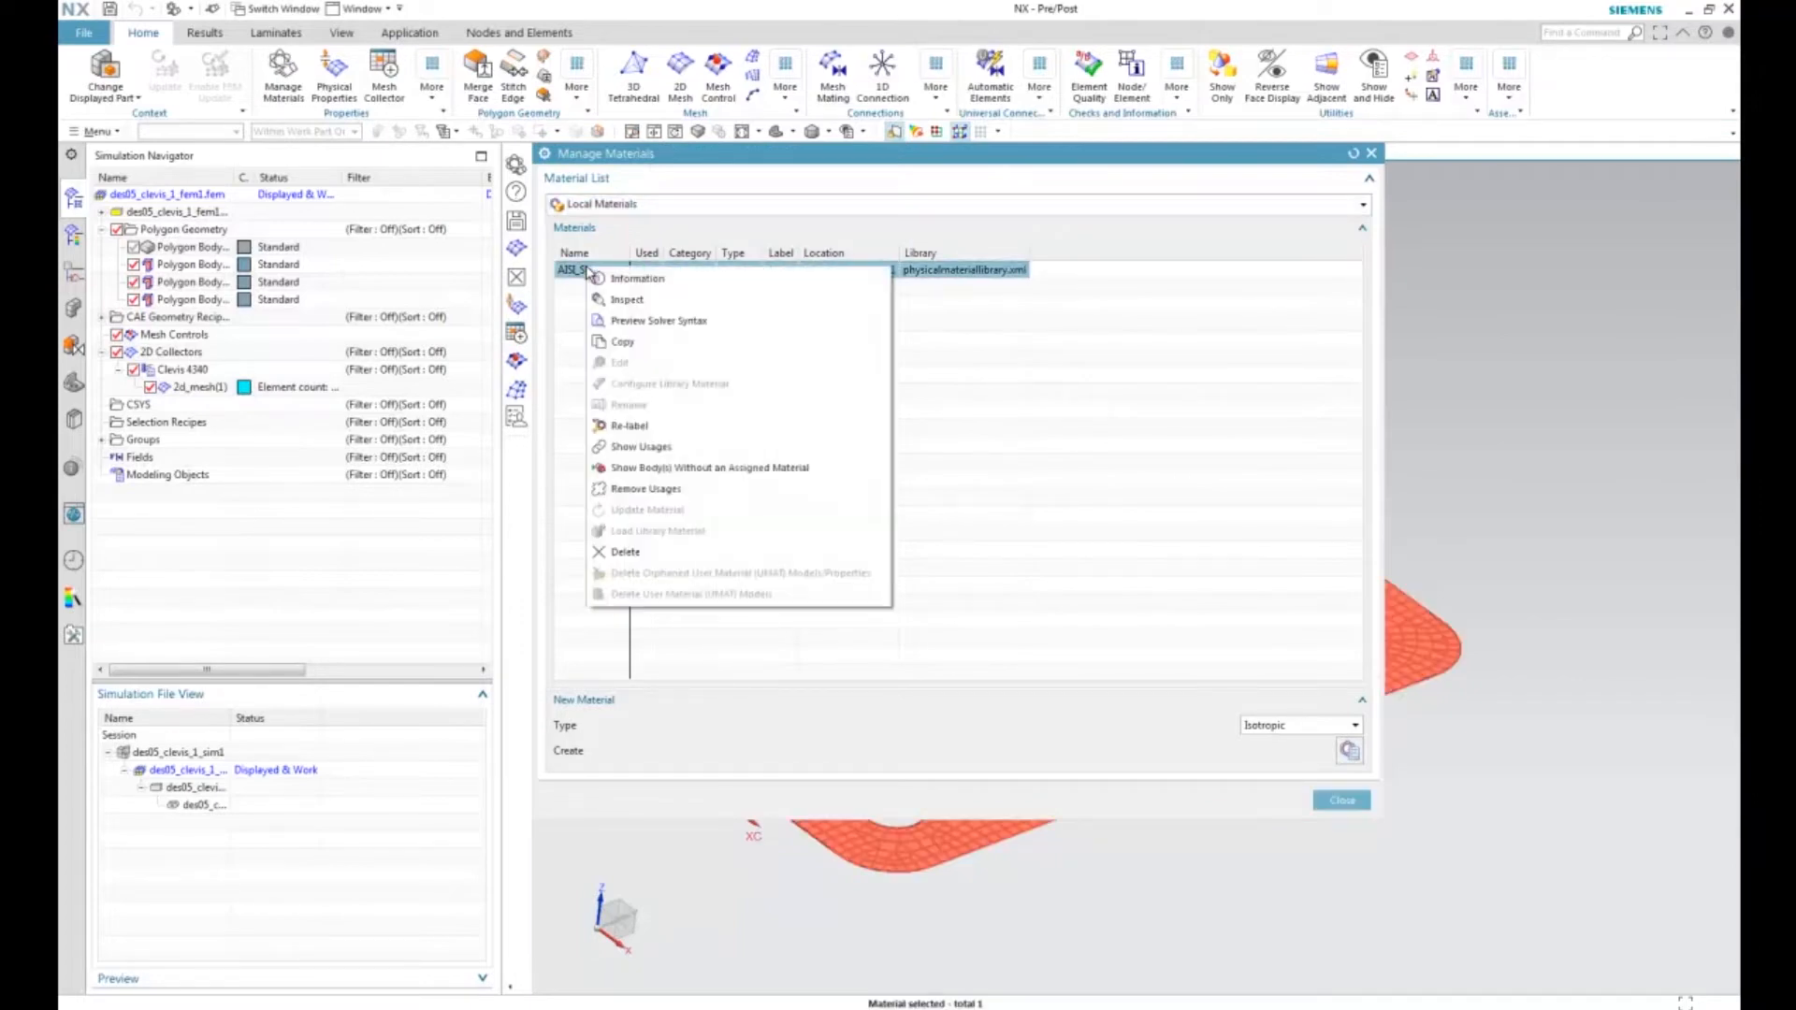
left_click(674, 342)
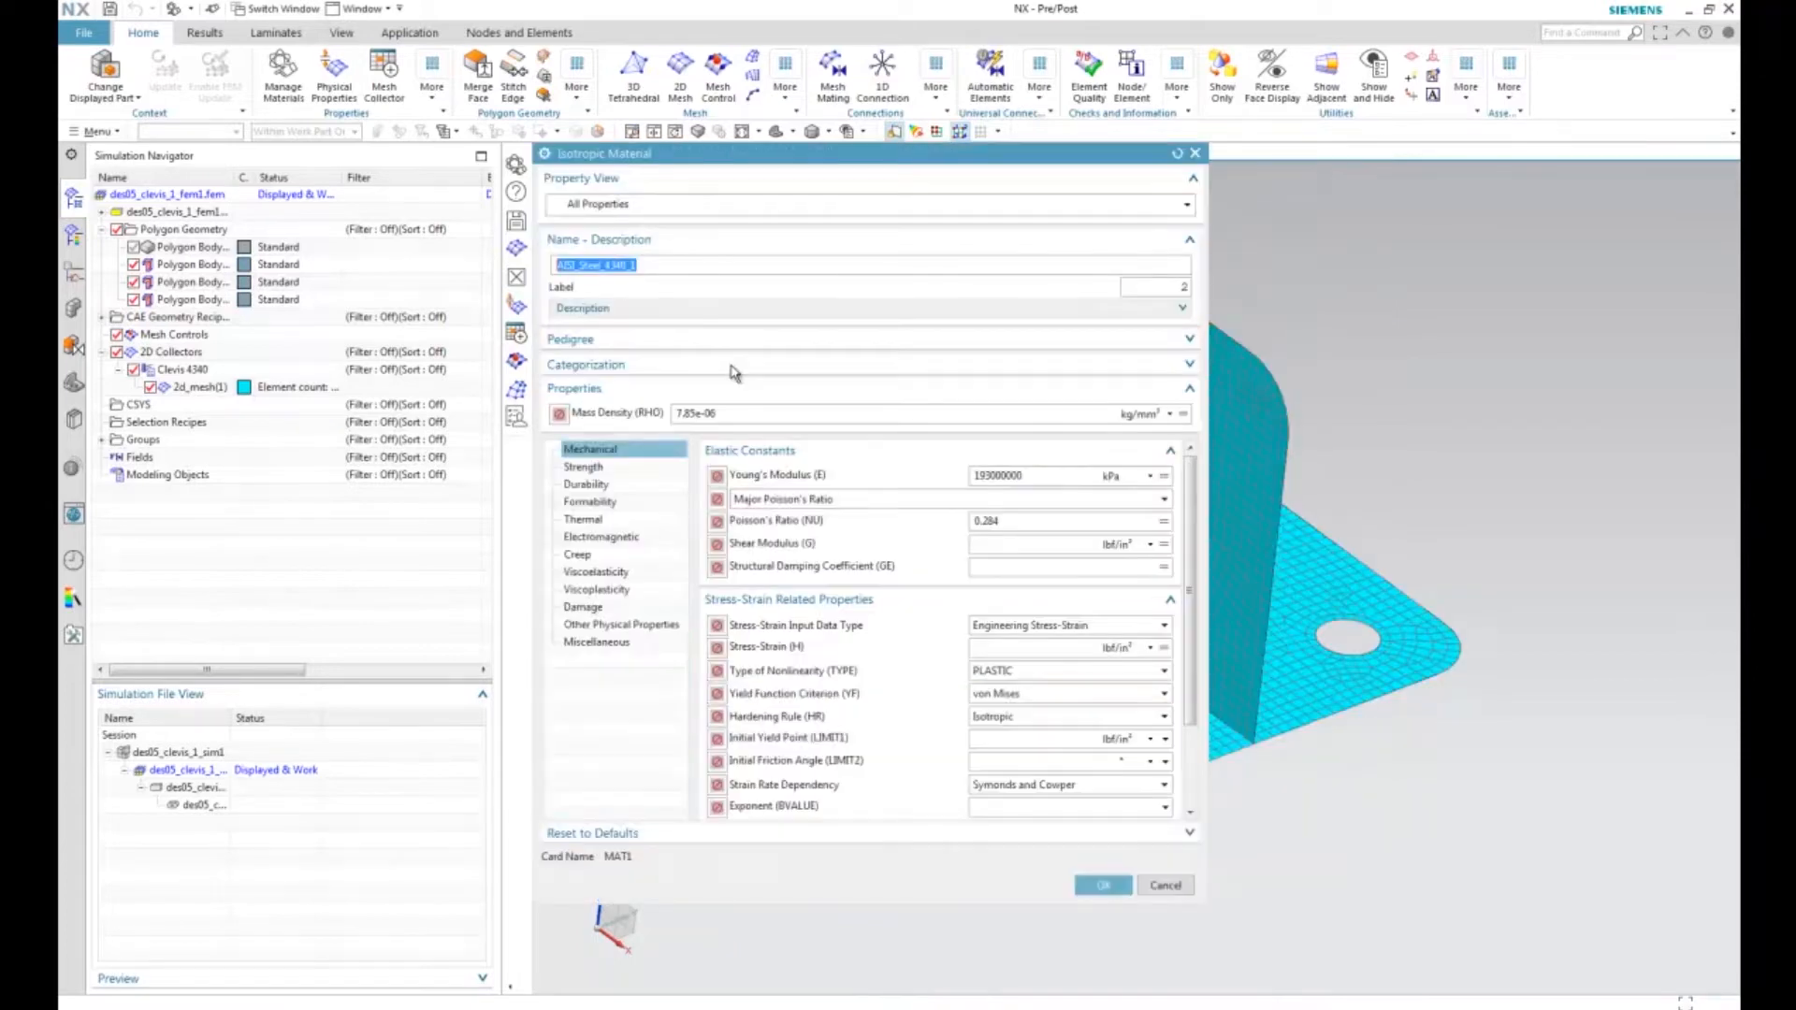
left_click_drag(748, 153, 662, 98)
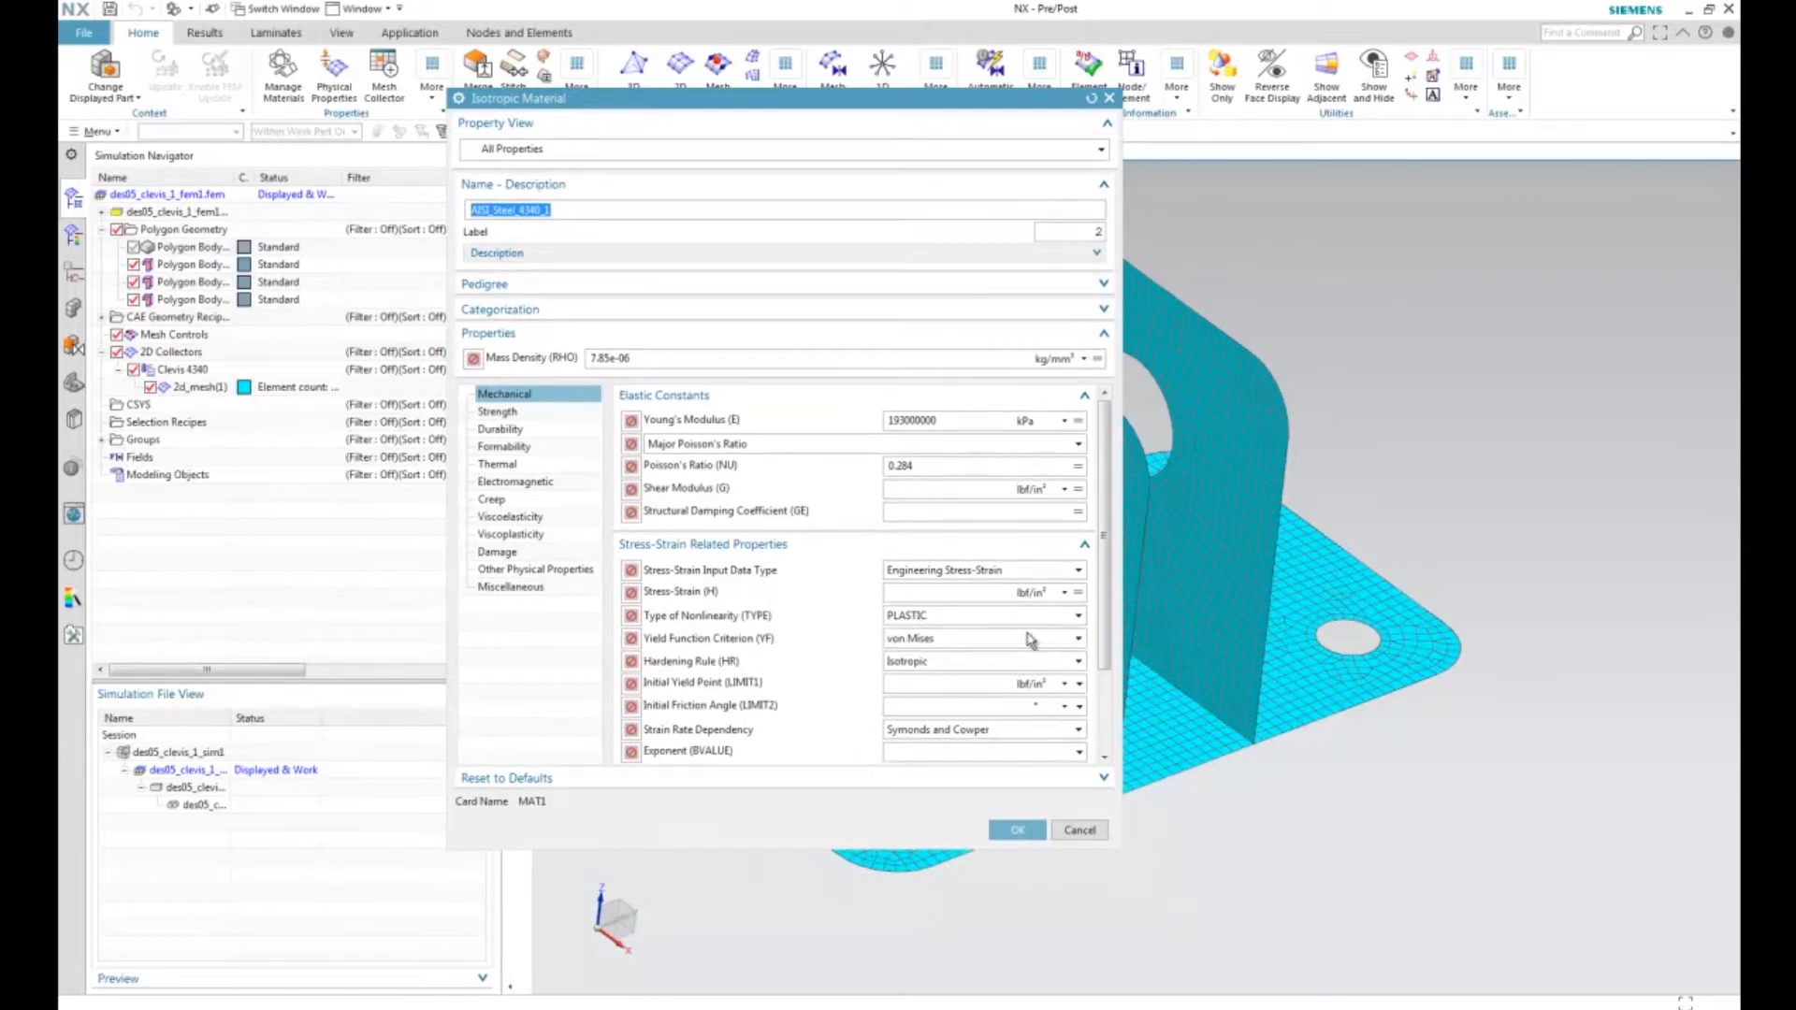
left_click(962, 620)
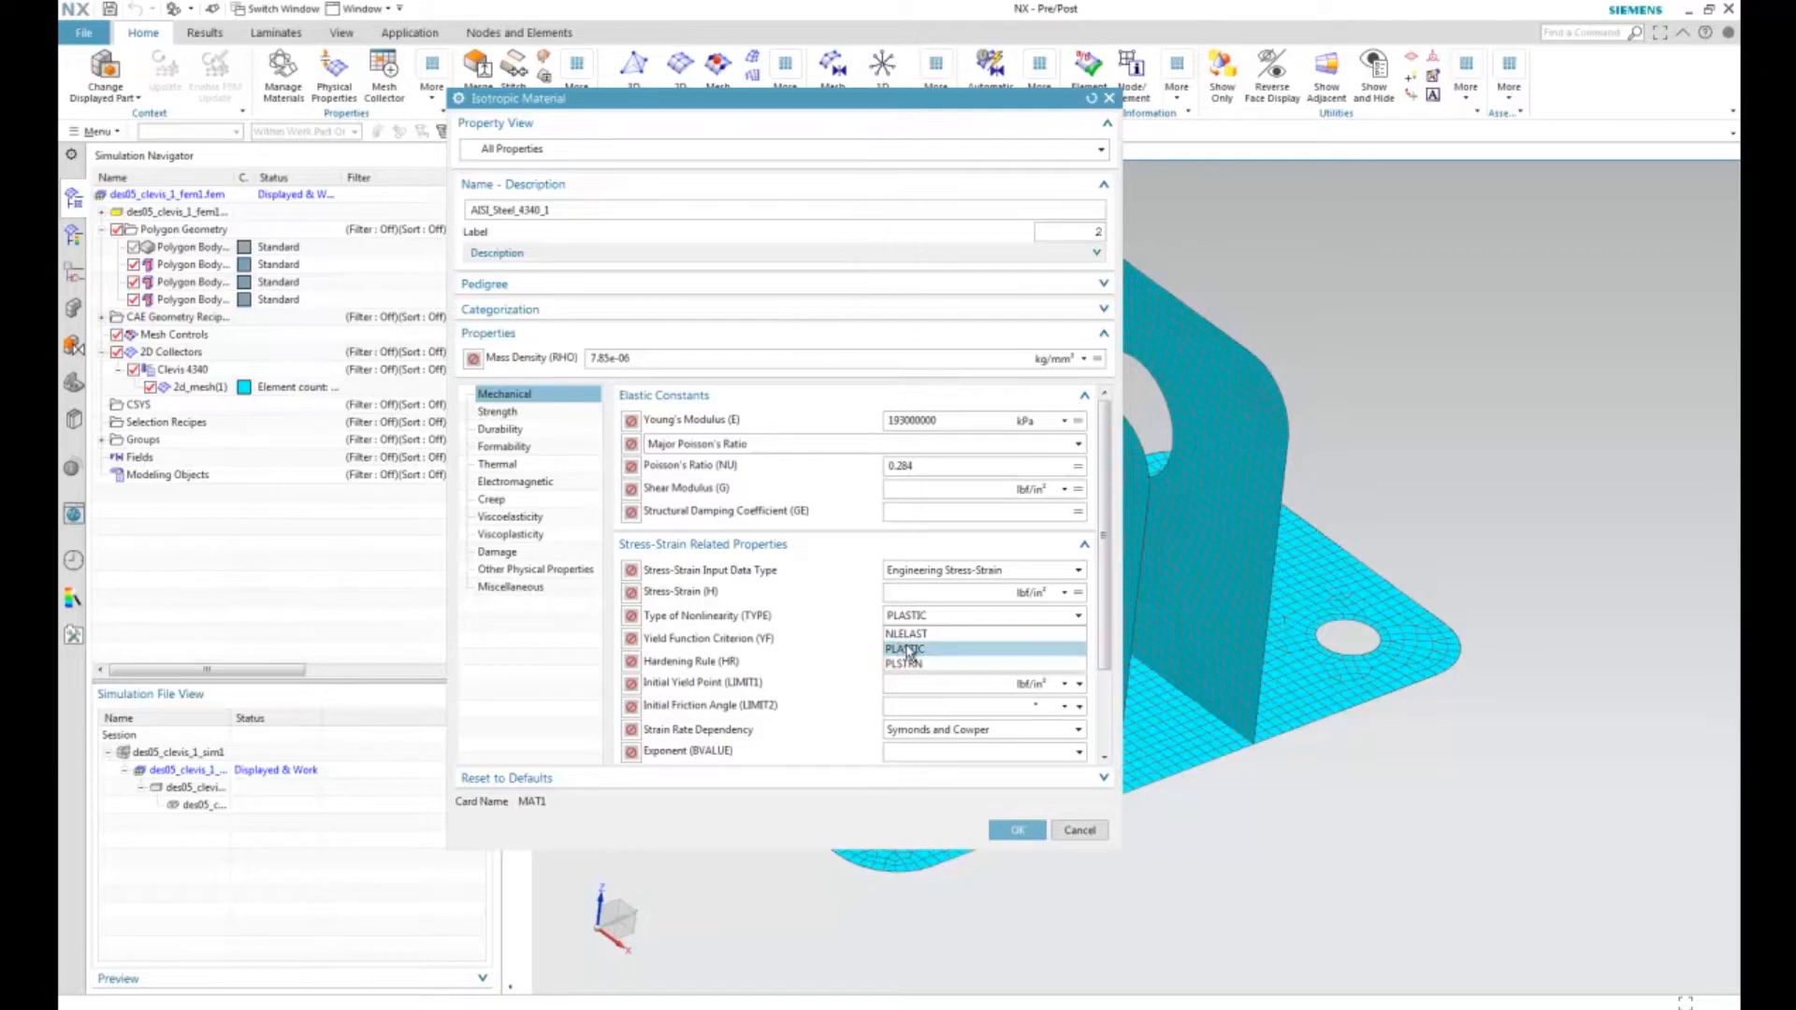
left_click(909, 649)
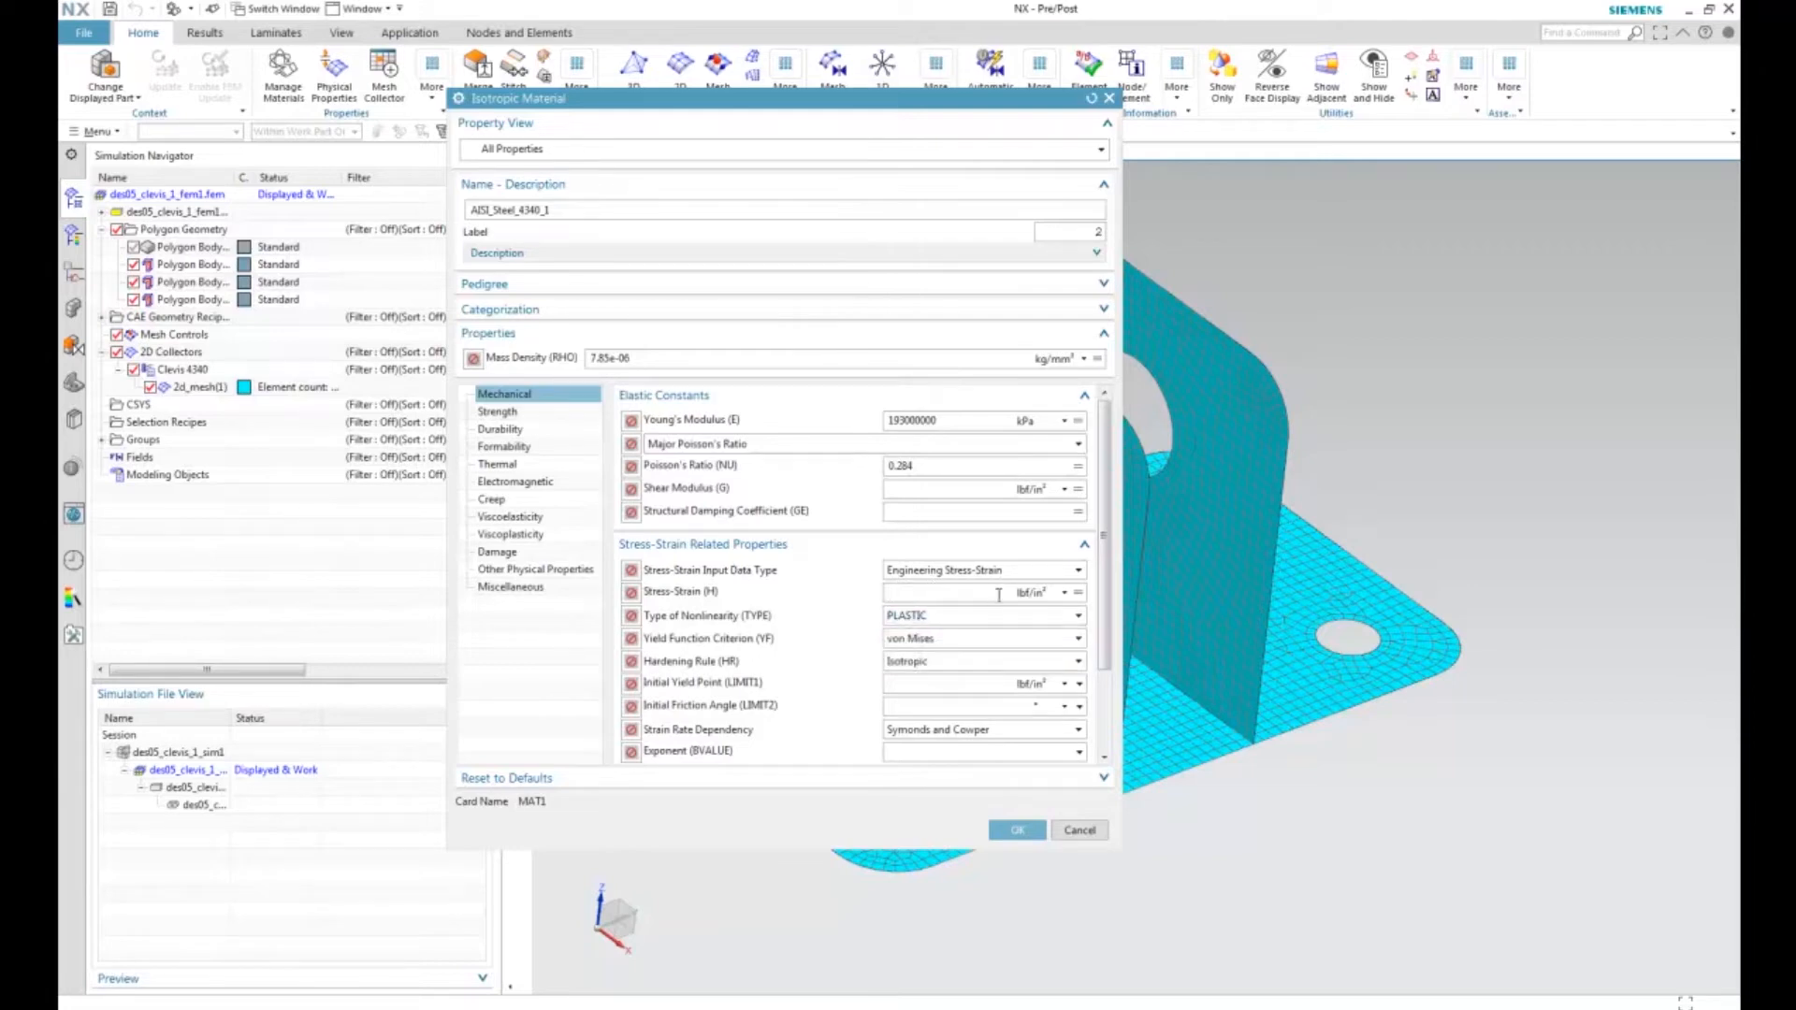
Step: Switch to the Non_Linear_Material workbook in Excel and copy the plasticity modulus value from the 4340 sheet
key("alt+Tab")
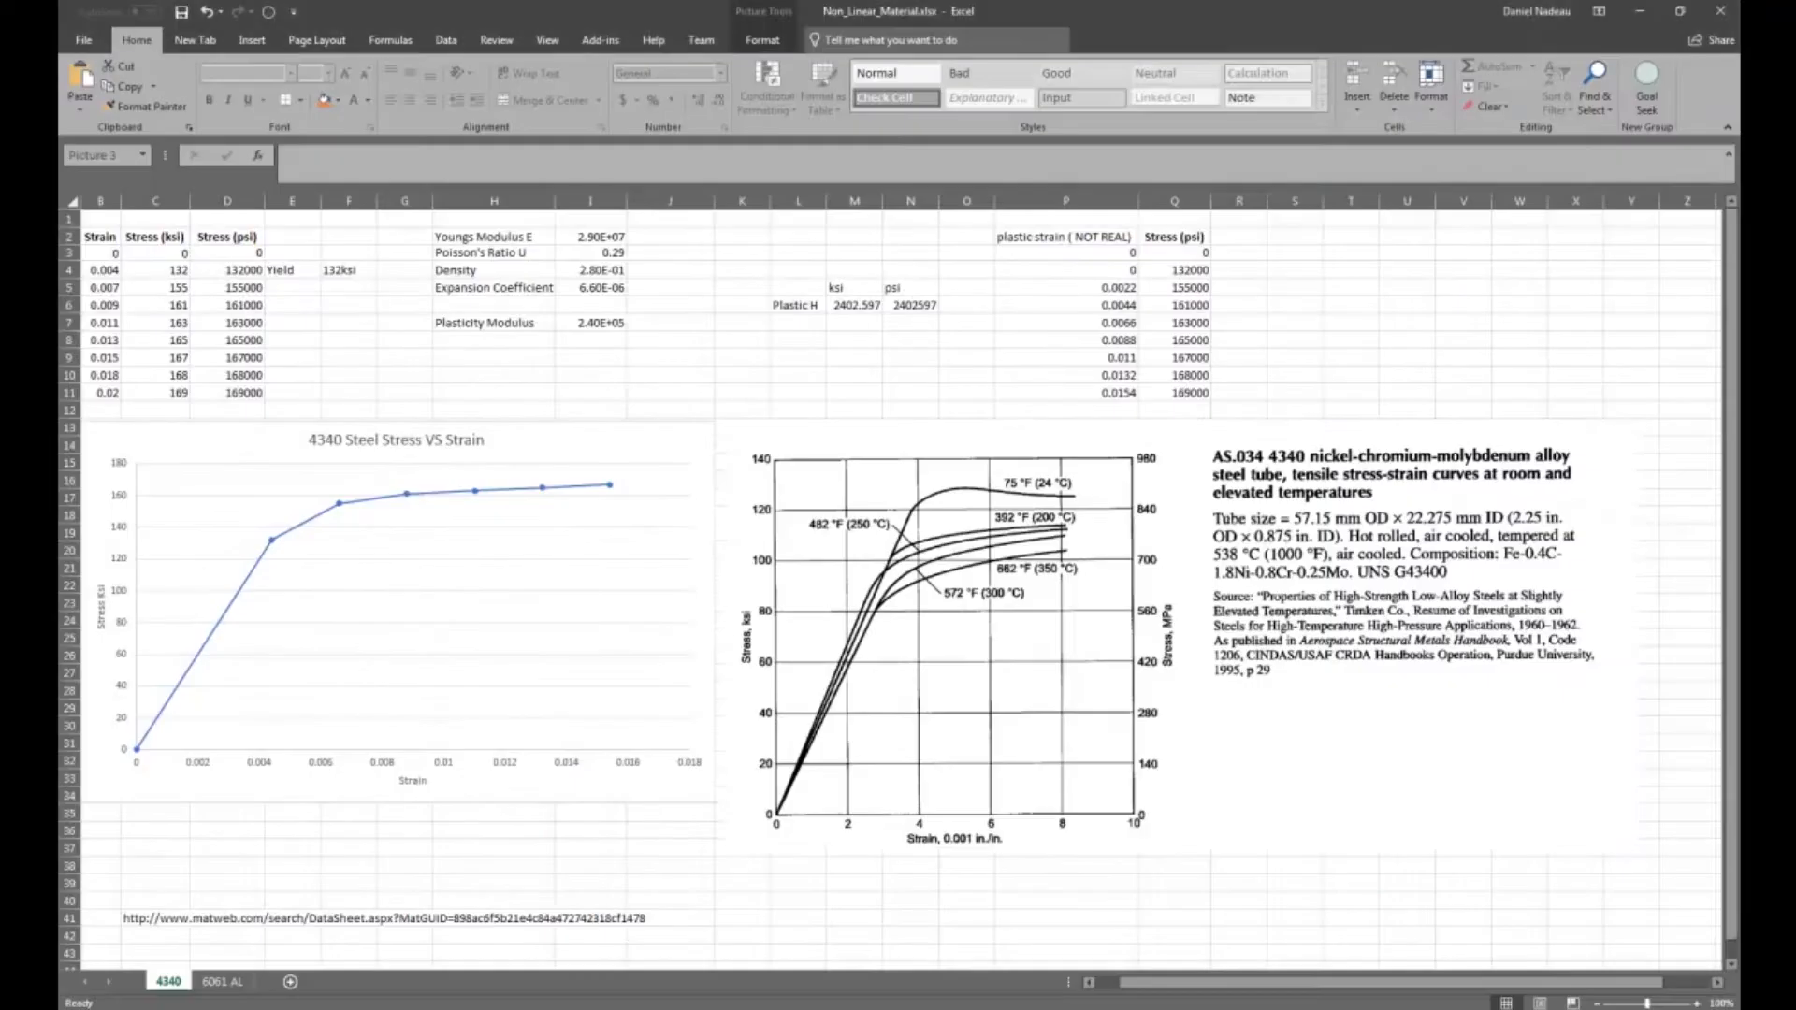
left_click(598, 327)
right_click(608, 327)
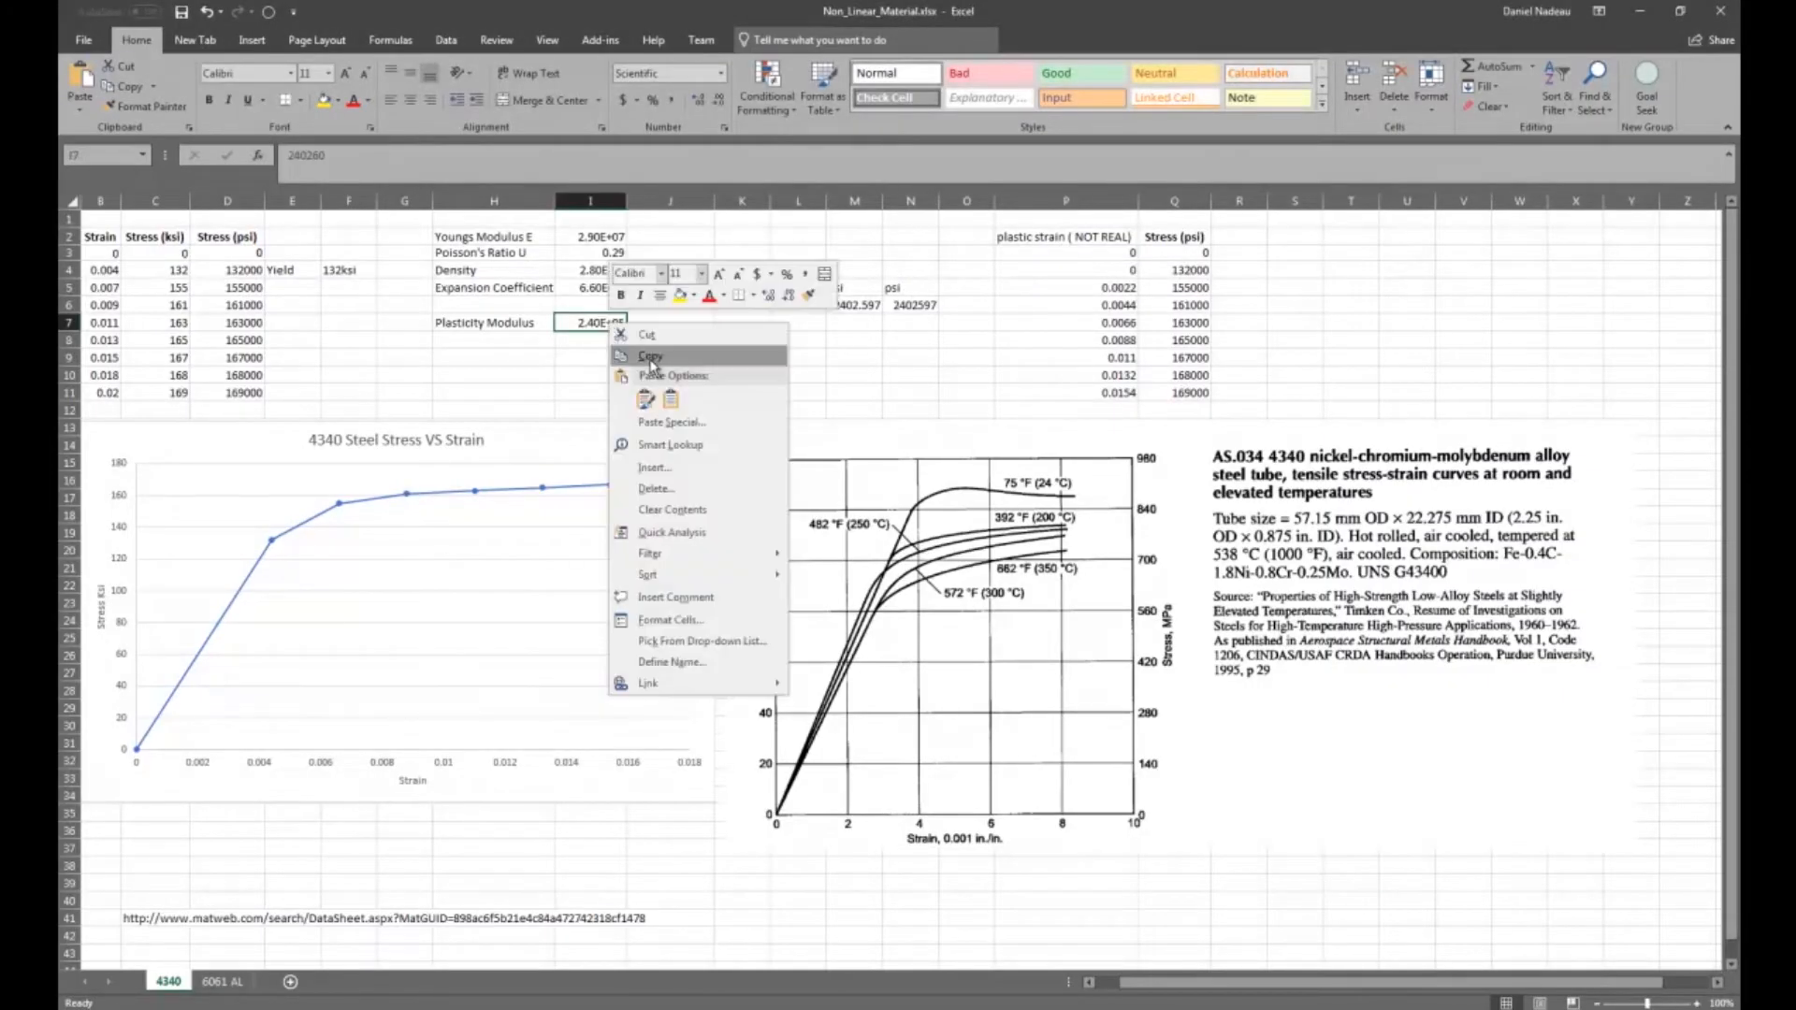
left_click(650, 356)
left_click(599, 355)
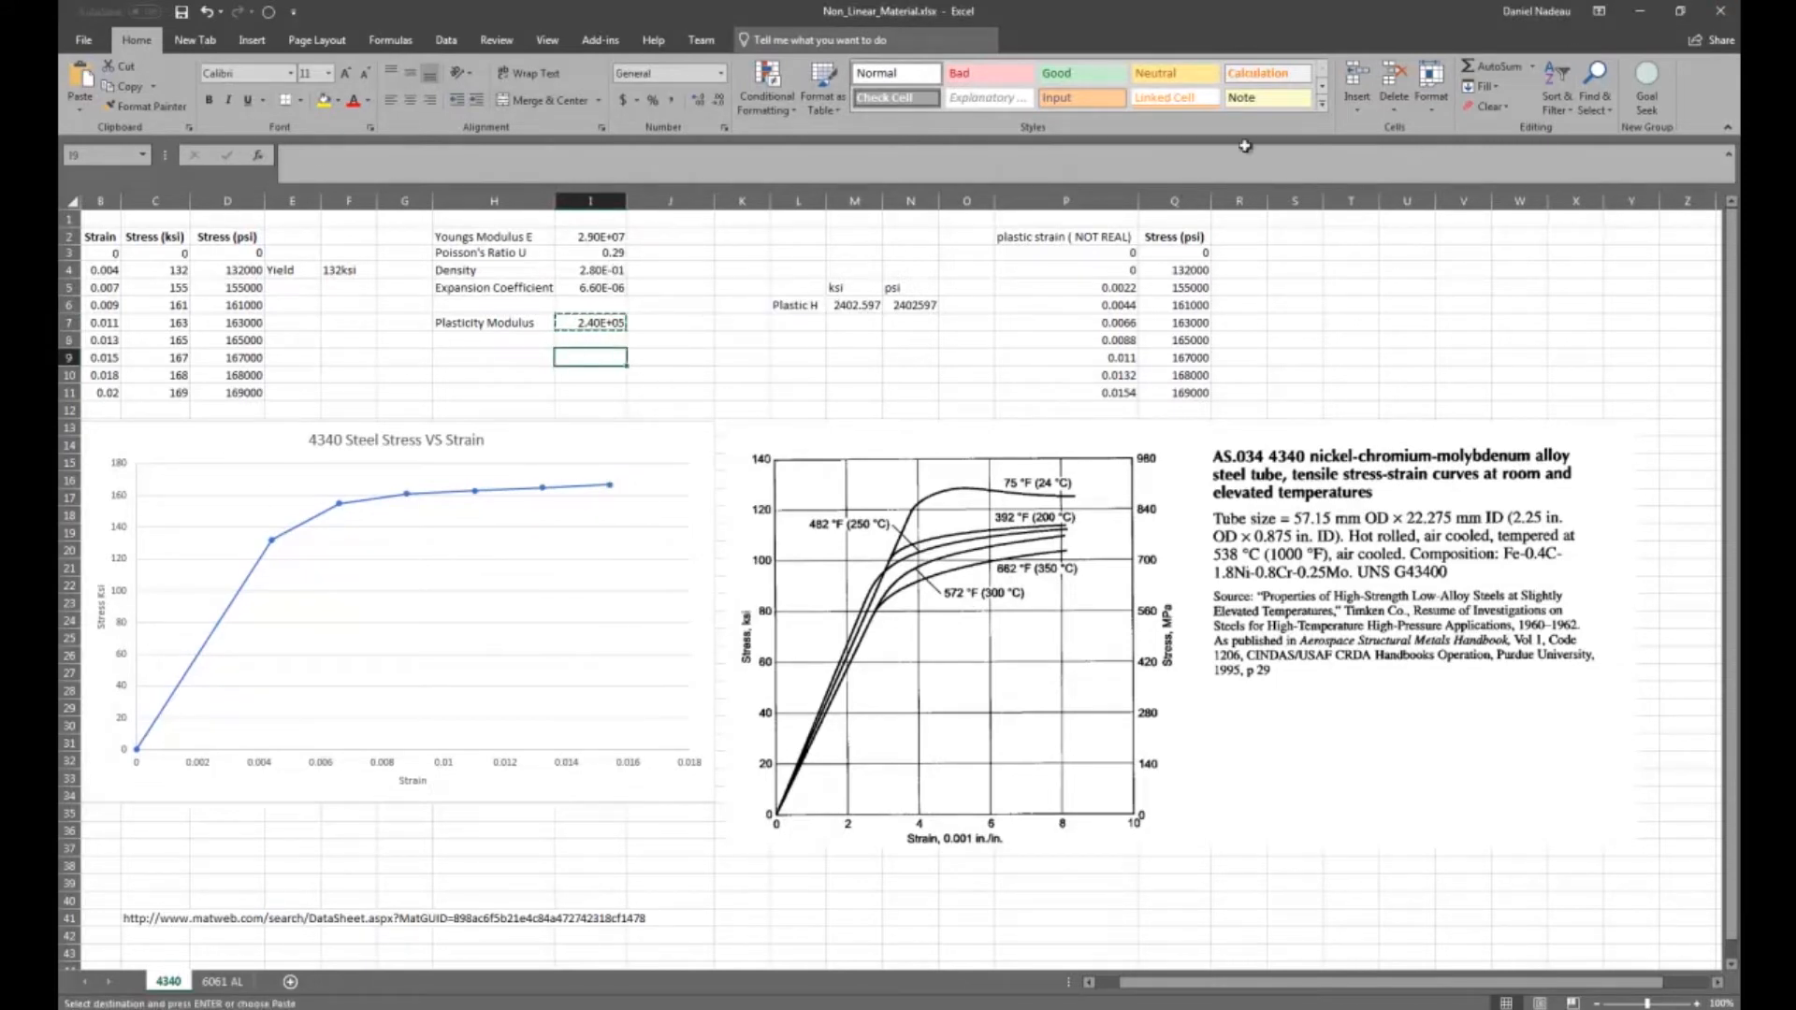
left_click(1640, 11)
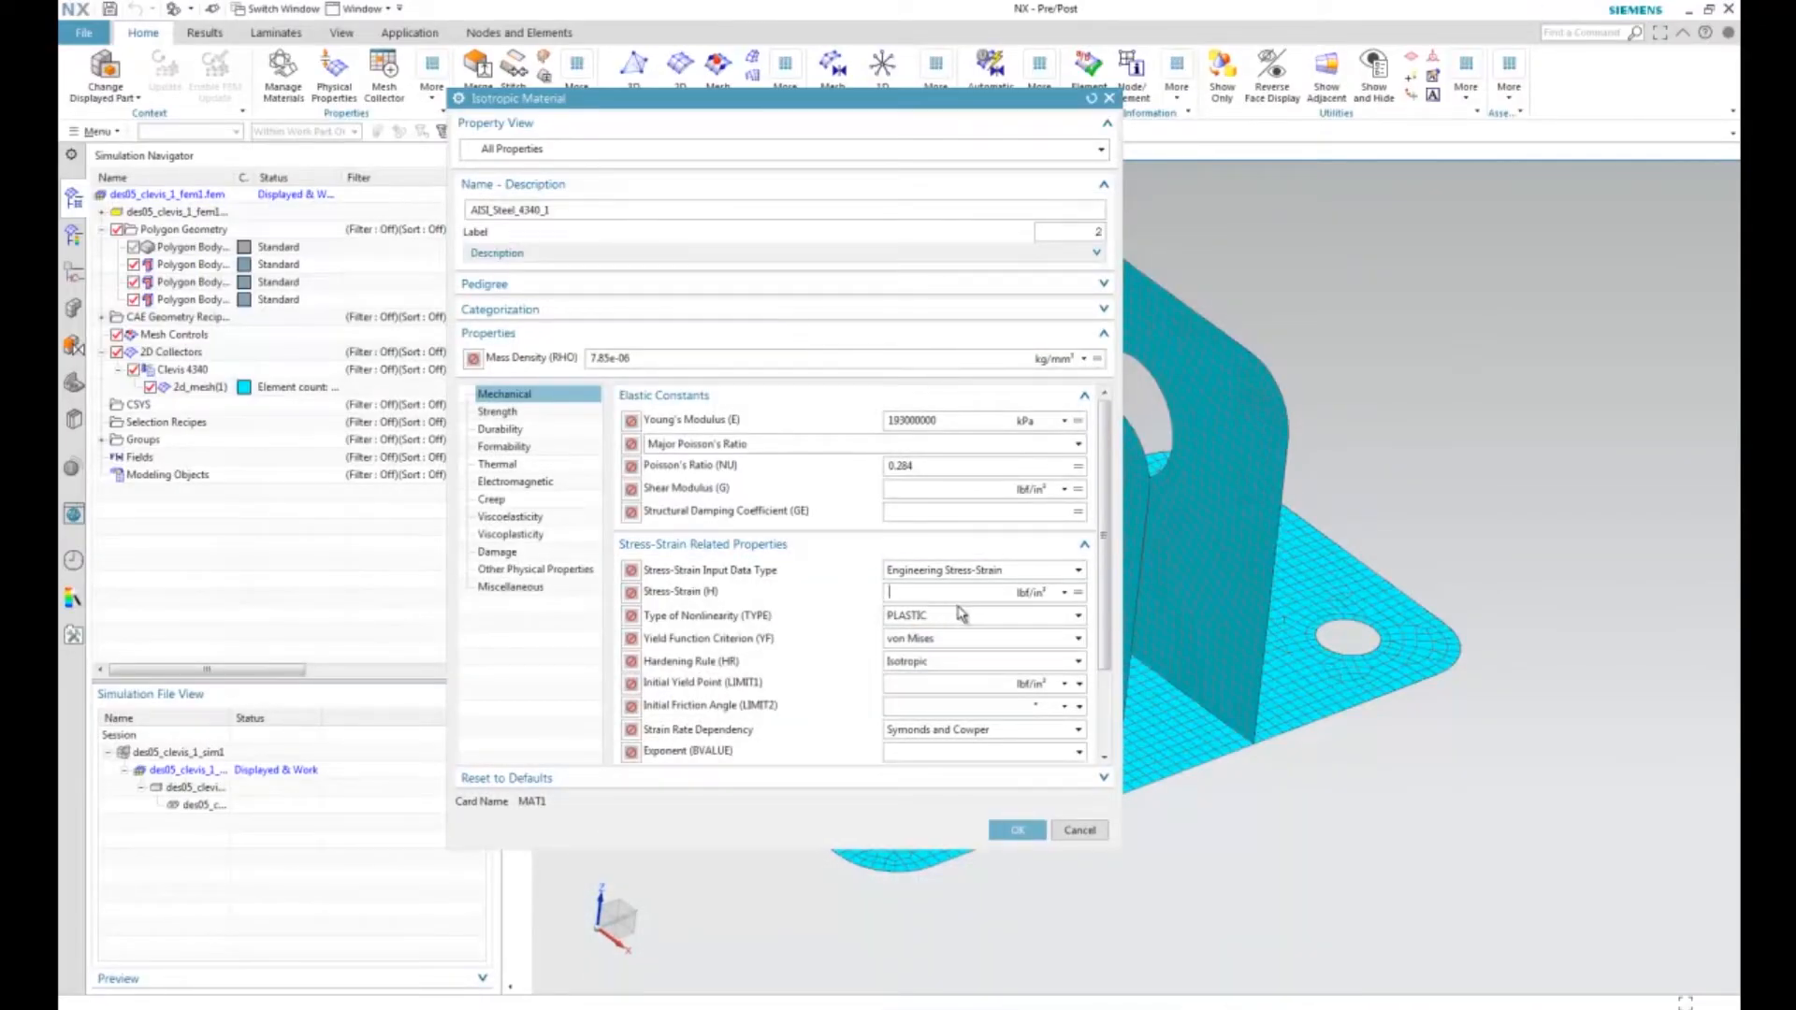
Step: Create a new table field for the material's Stress-Strain (H) property with Strain as the independent domain
left_click(1078, 595)
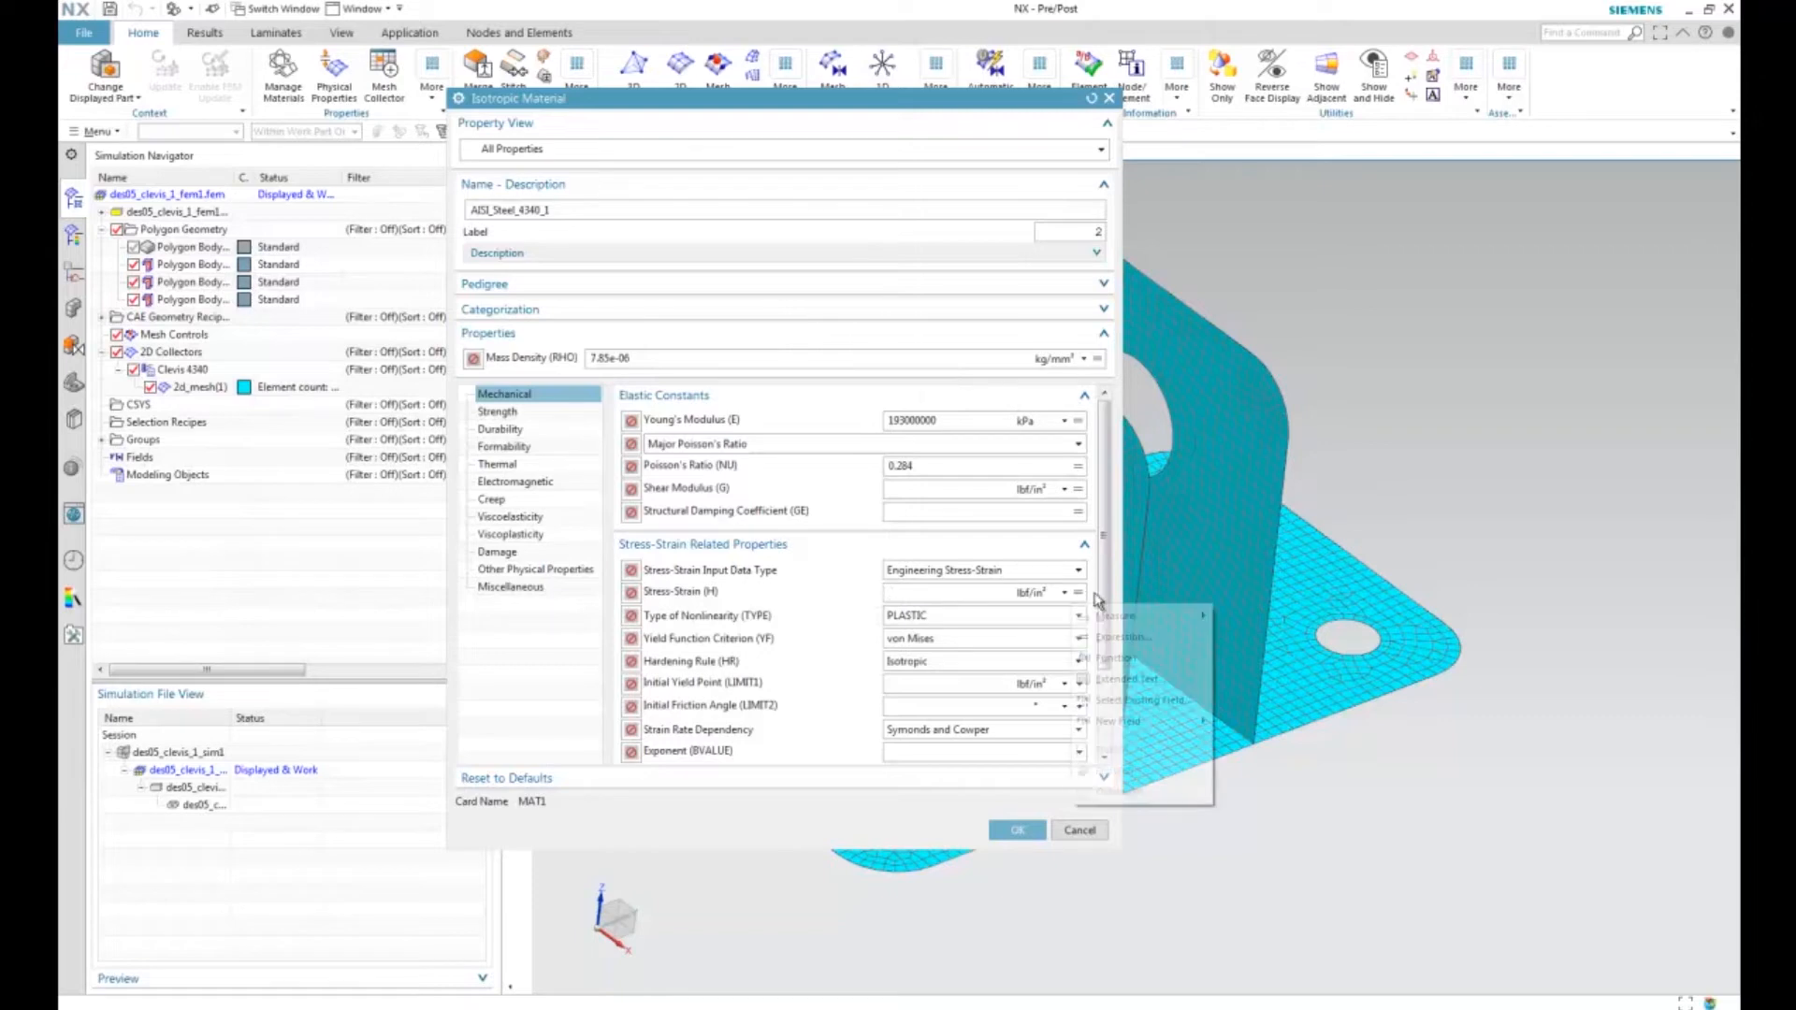
mouse_move(1141, 721)
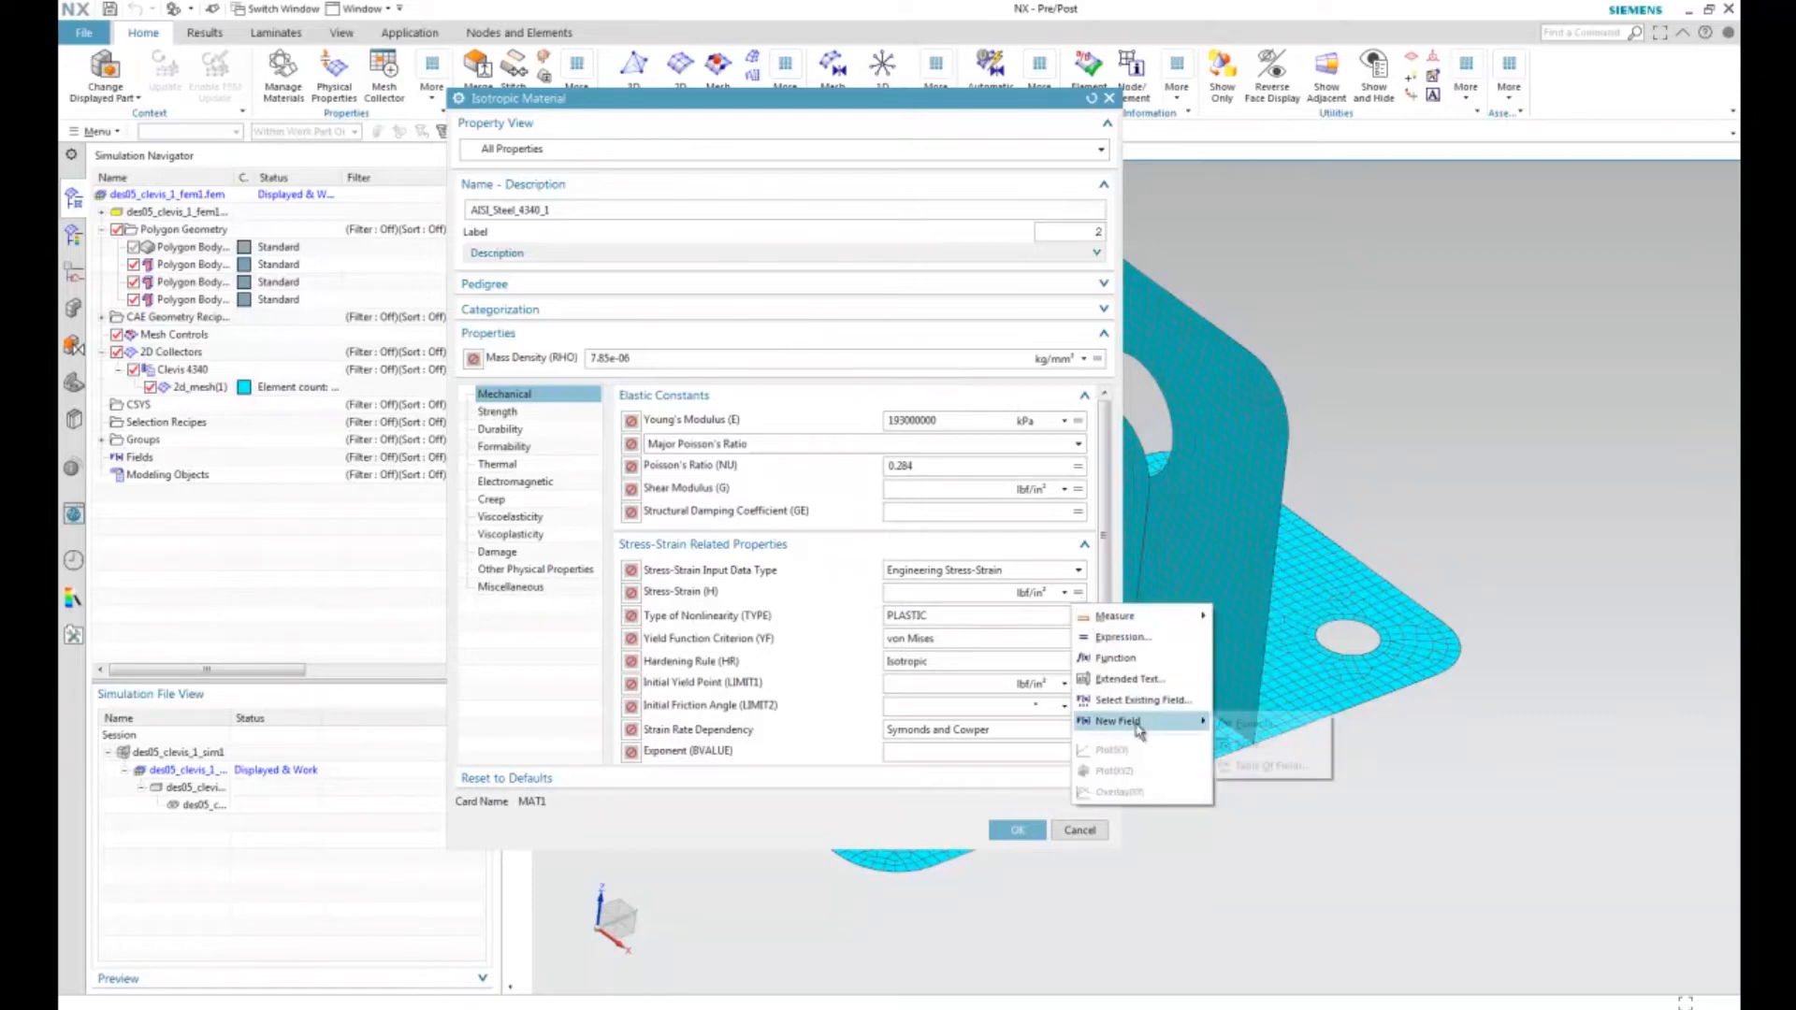
left_click(1241, 739)
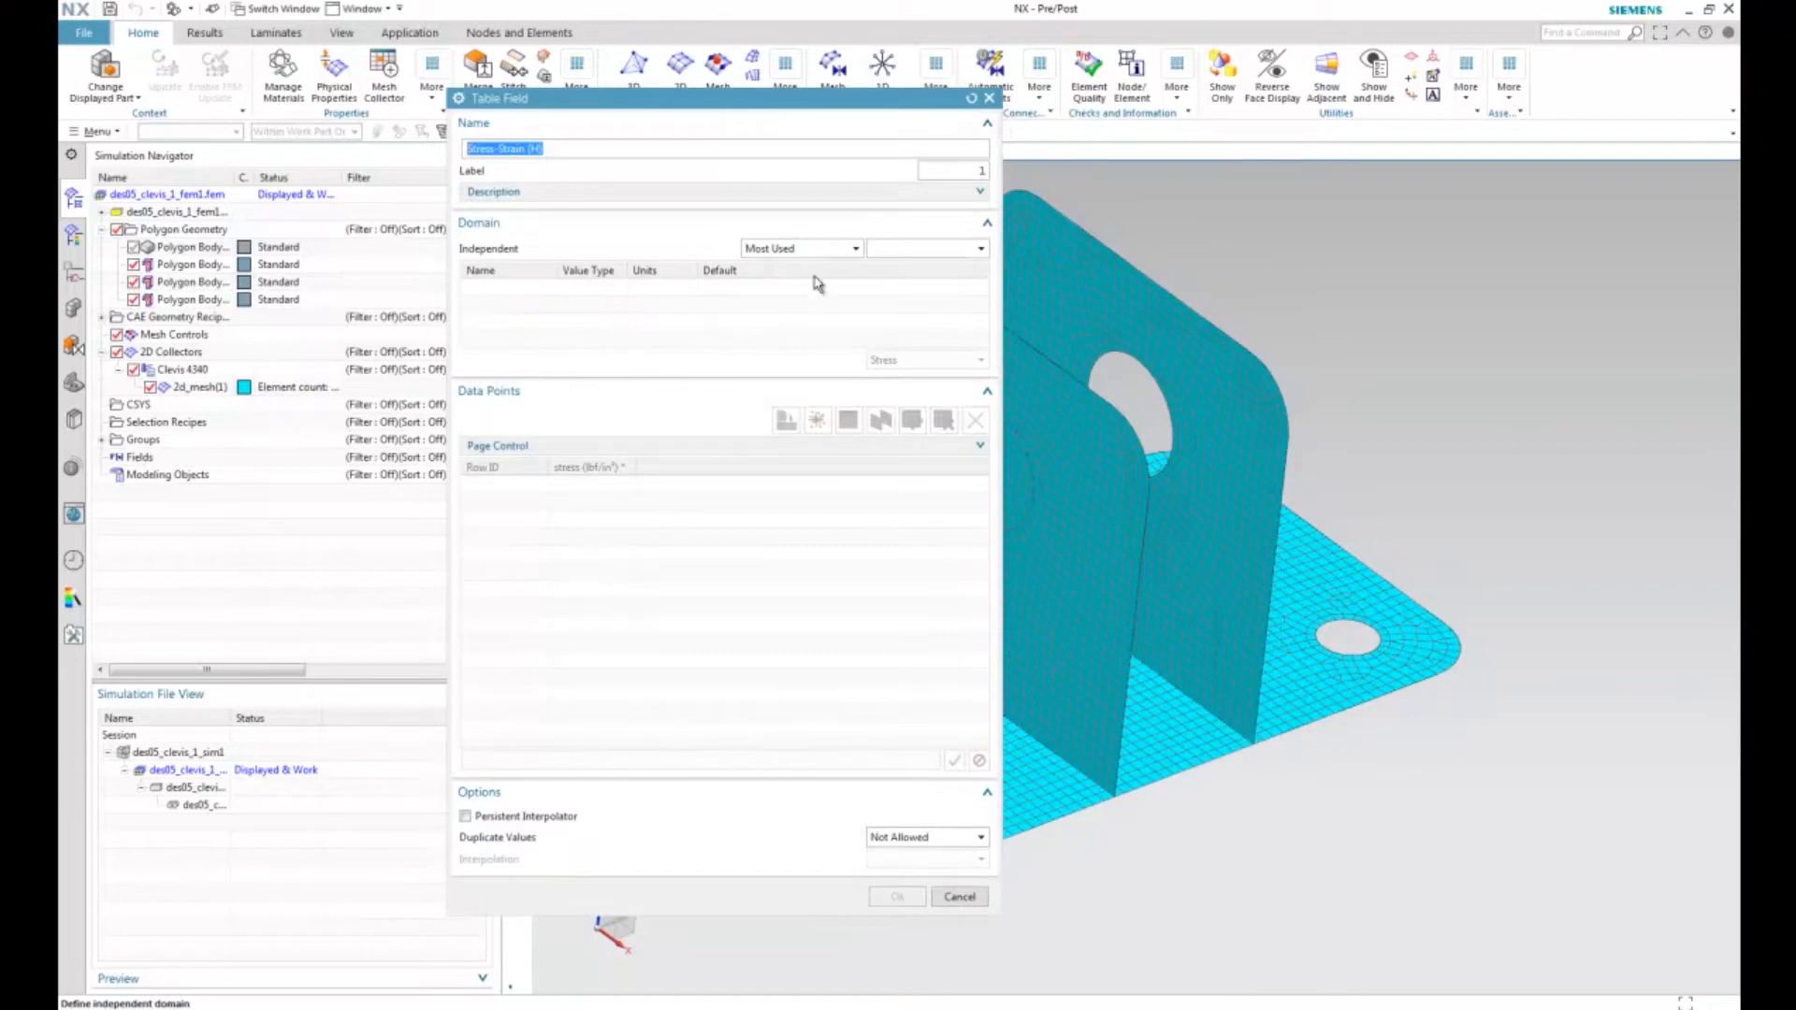
left_click(939, 249)
left_click(912, 281)
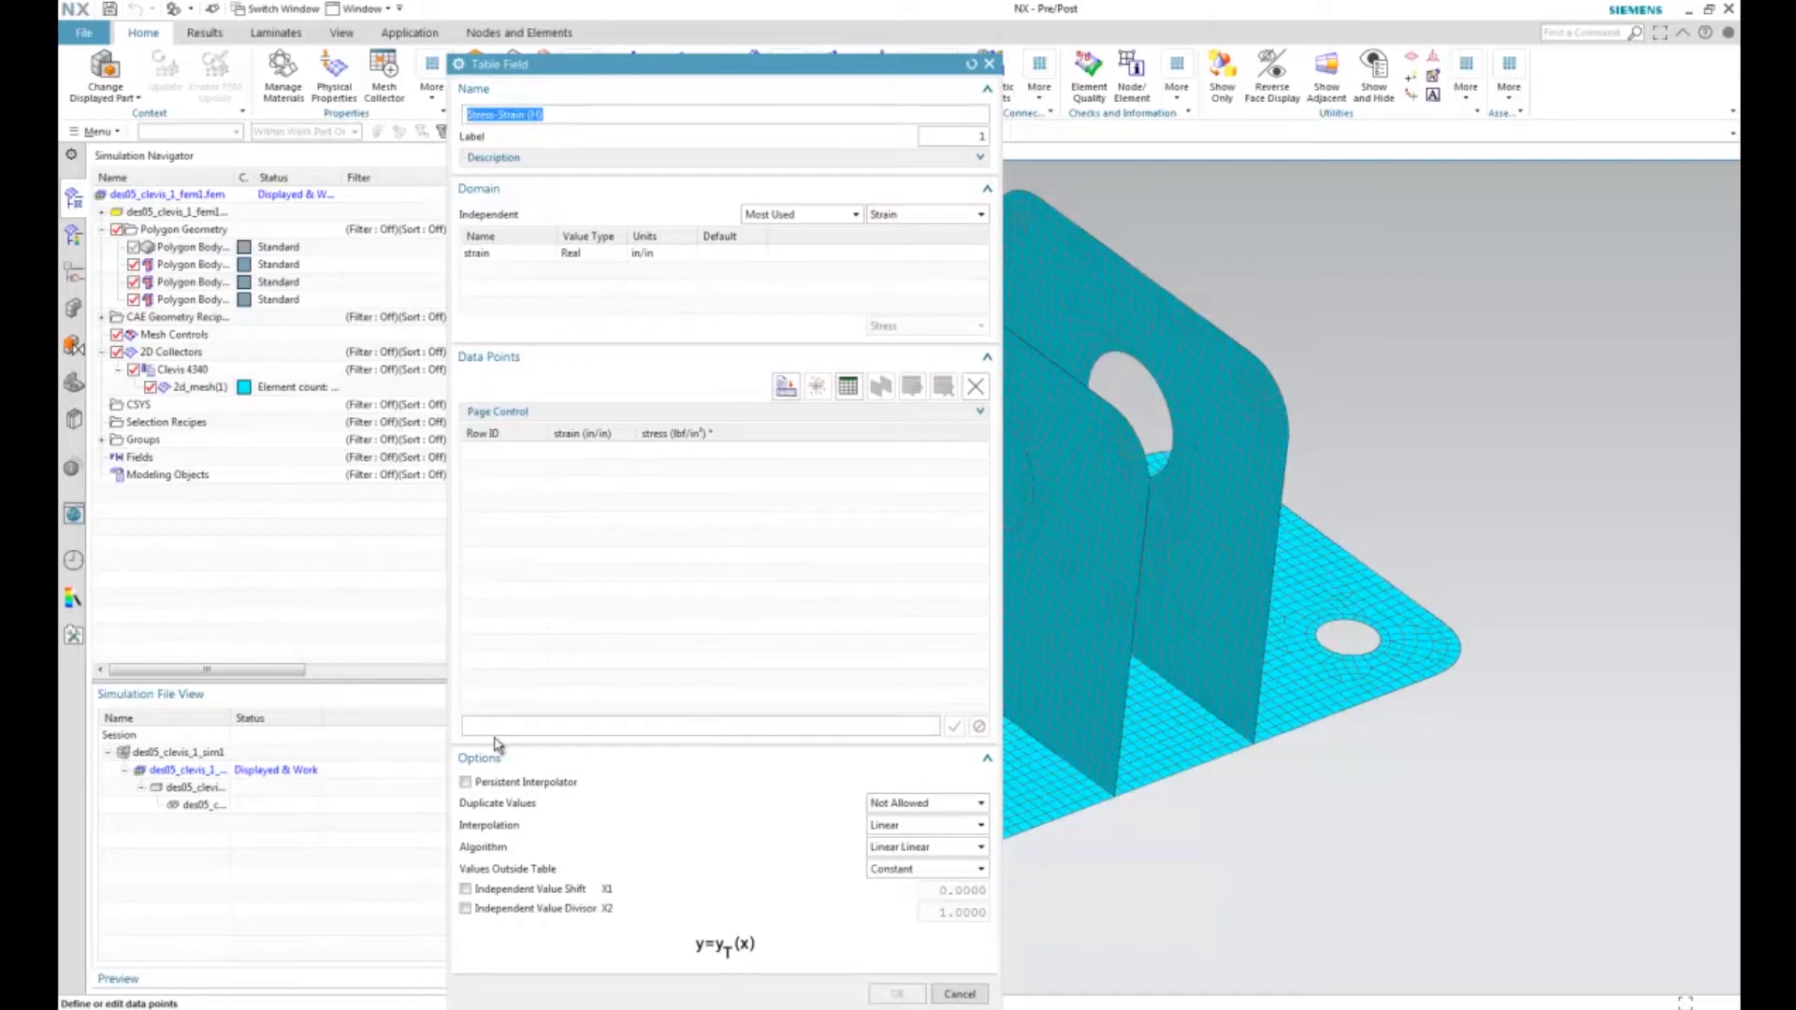
Step: Open the table field's data points as a spreadsheet and arrange it side by side with the Non_Linear_Material workbook
left_click(494, 731)
left_click(847, 390)
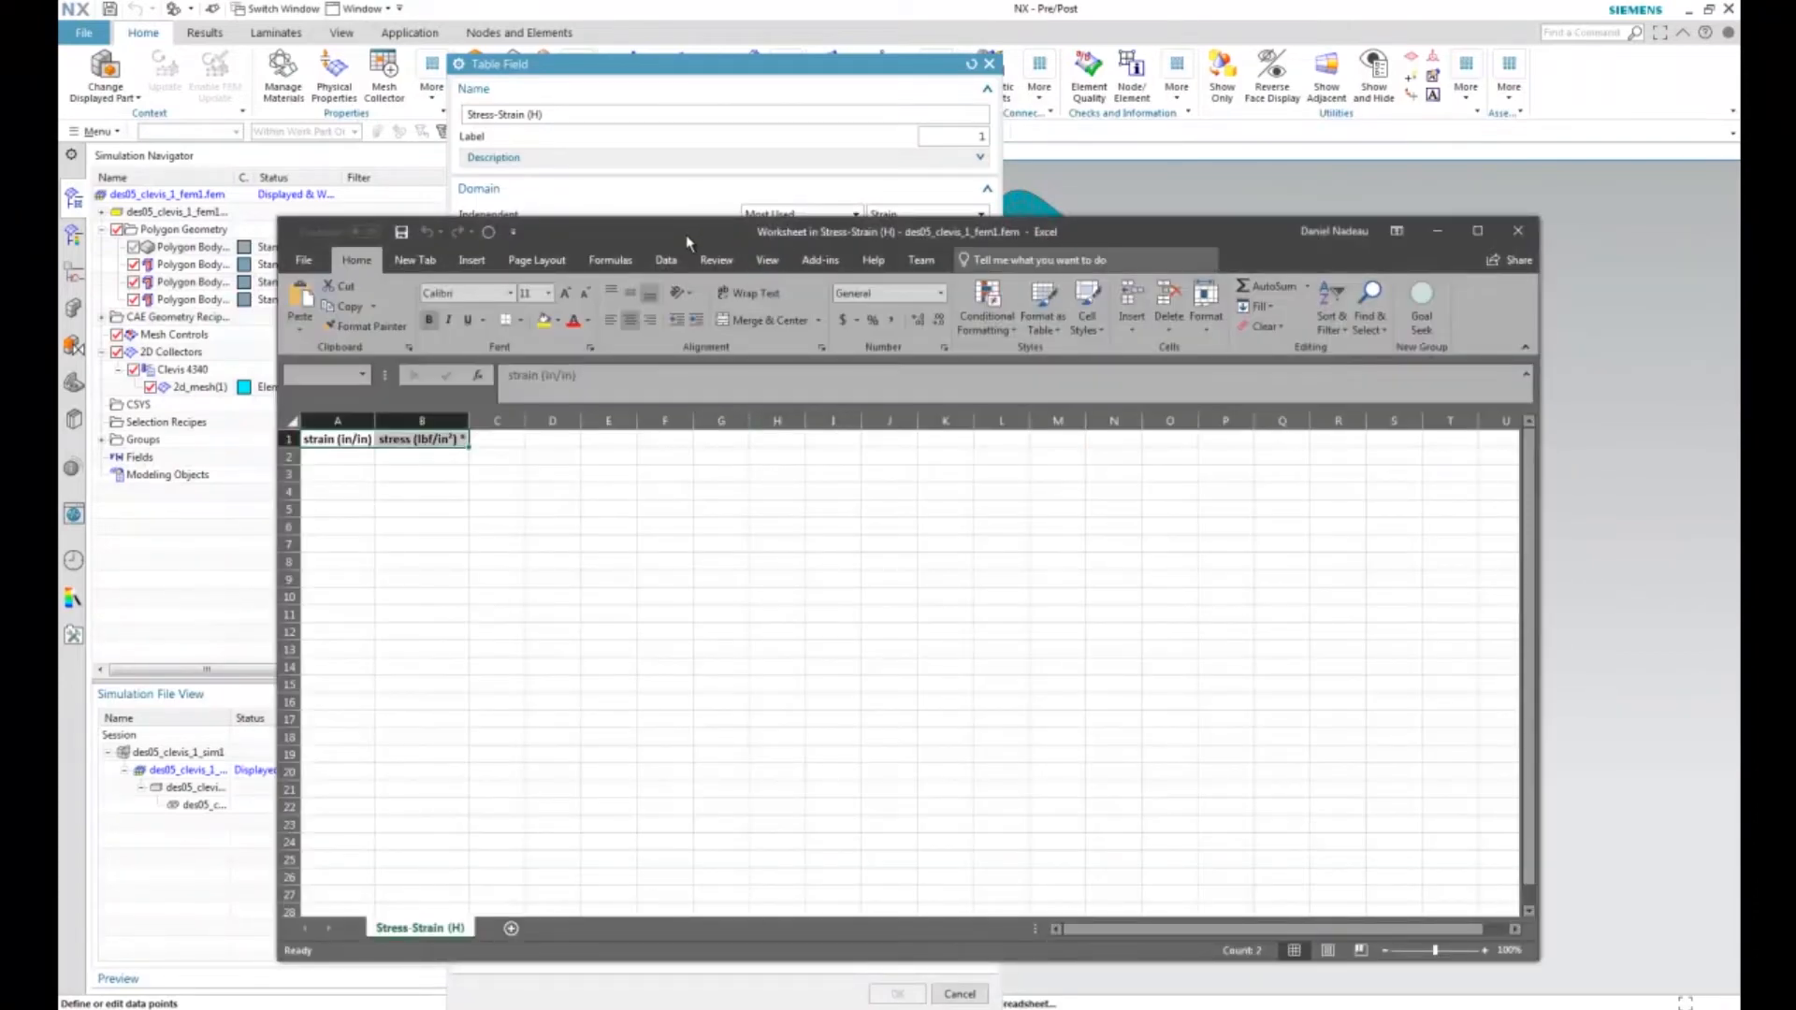
key("super+Right")
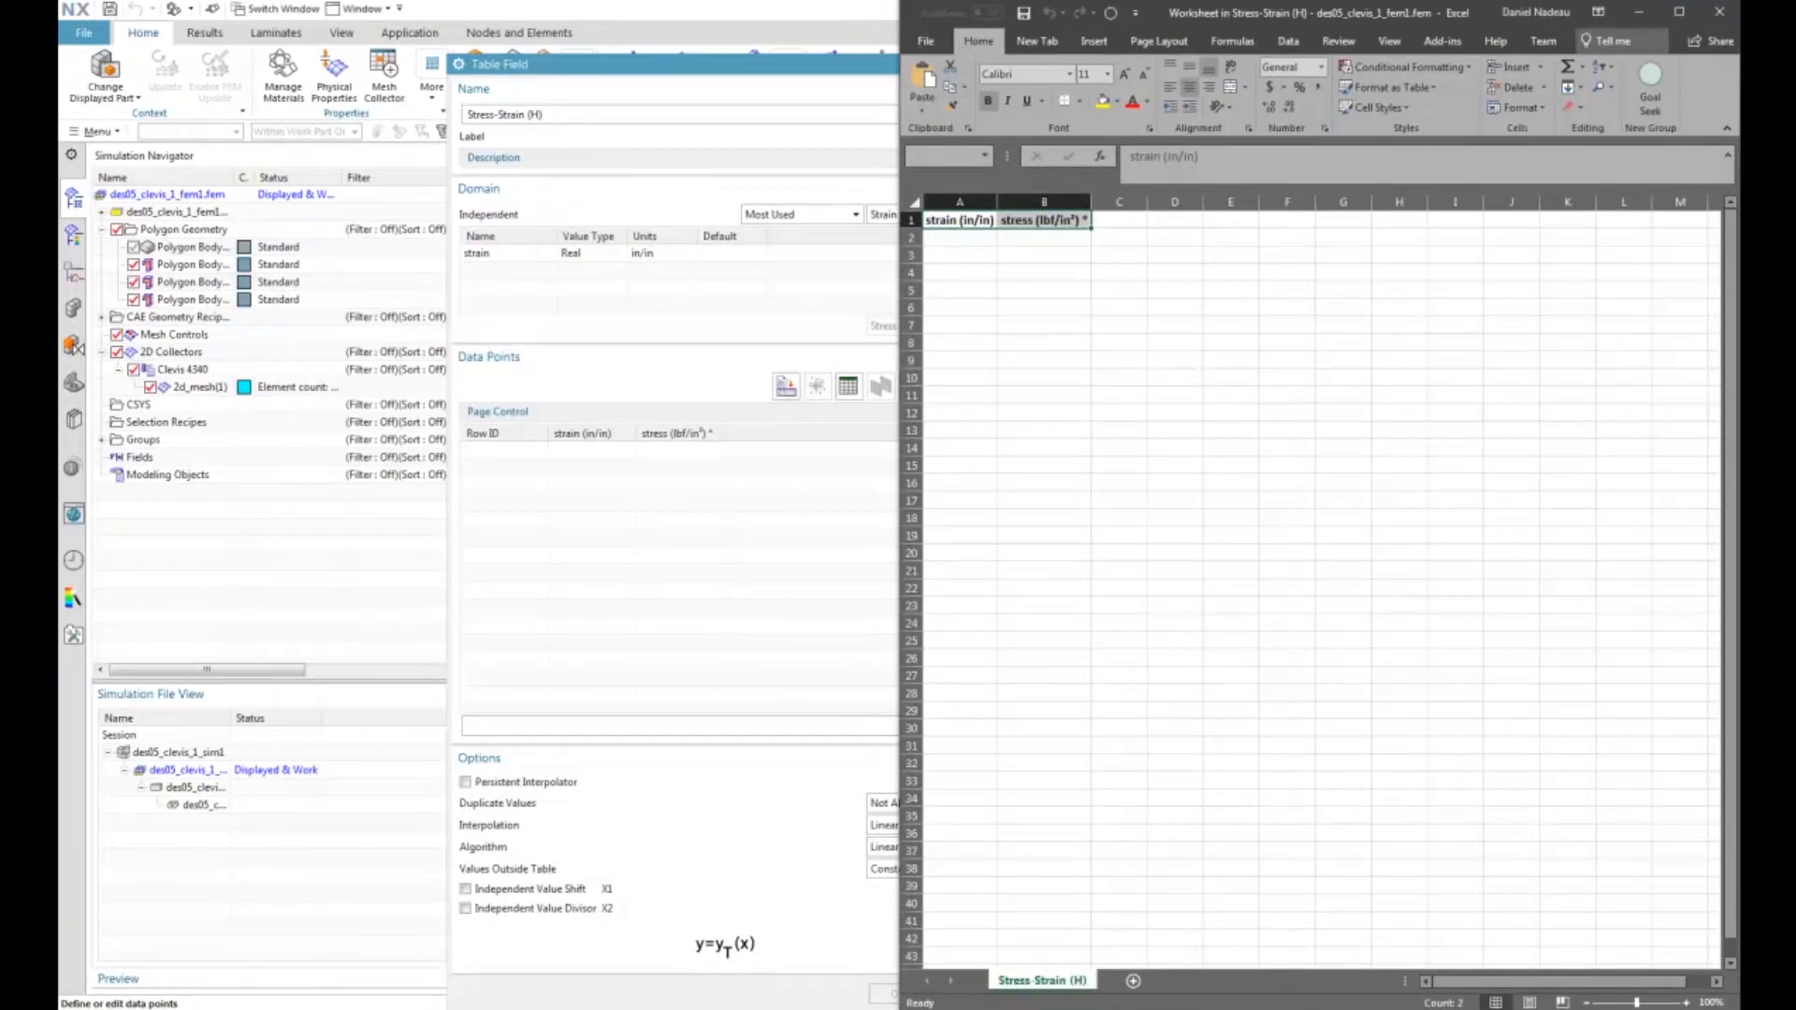
mouse_move(715, 997)
left_click(714, 873)
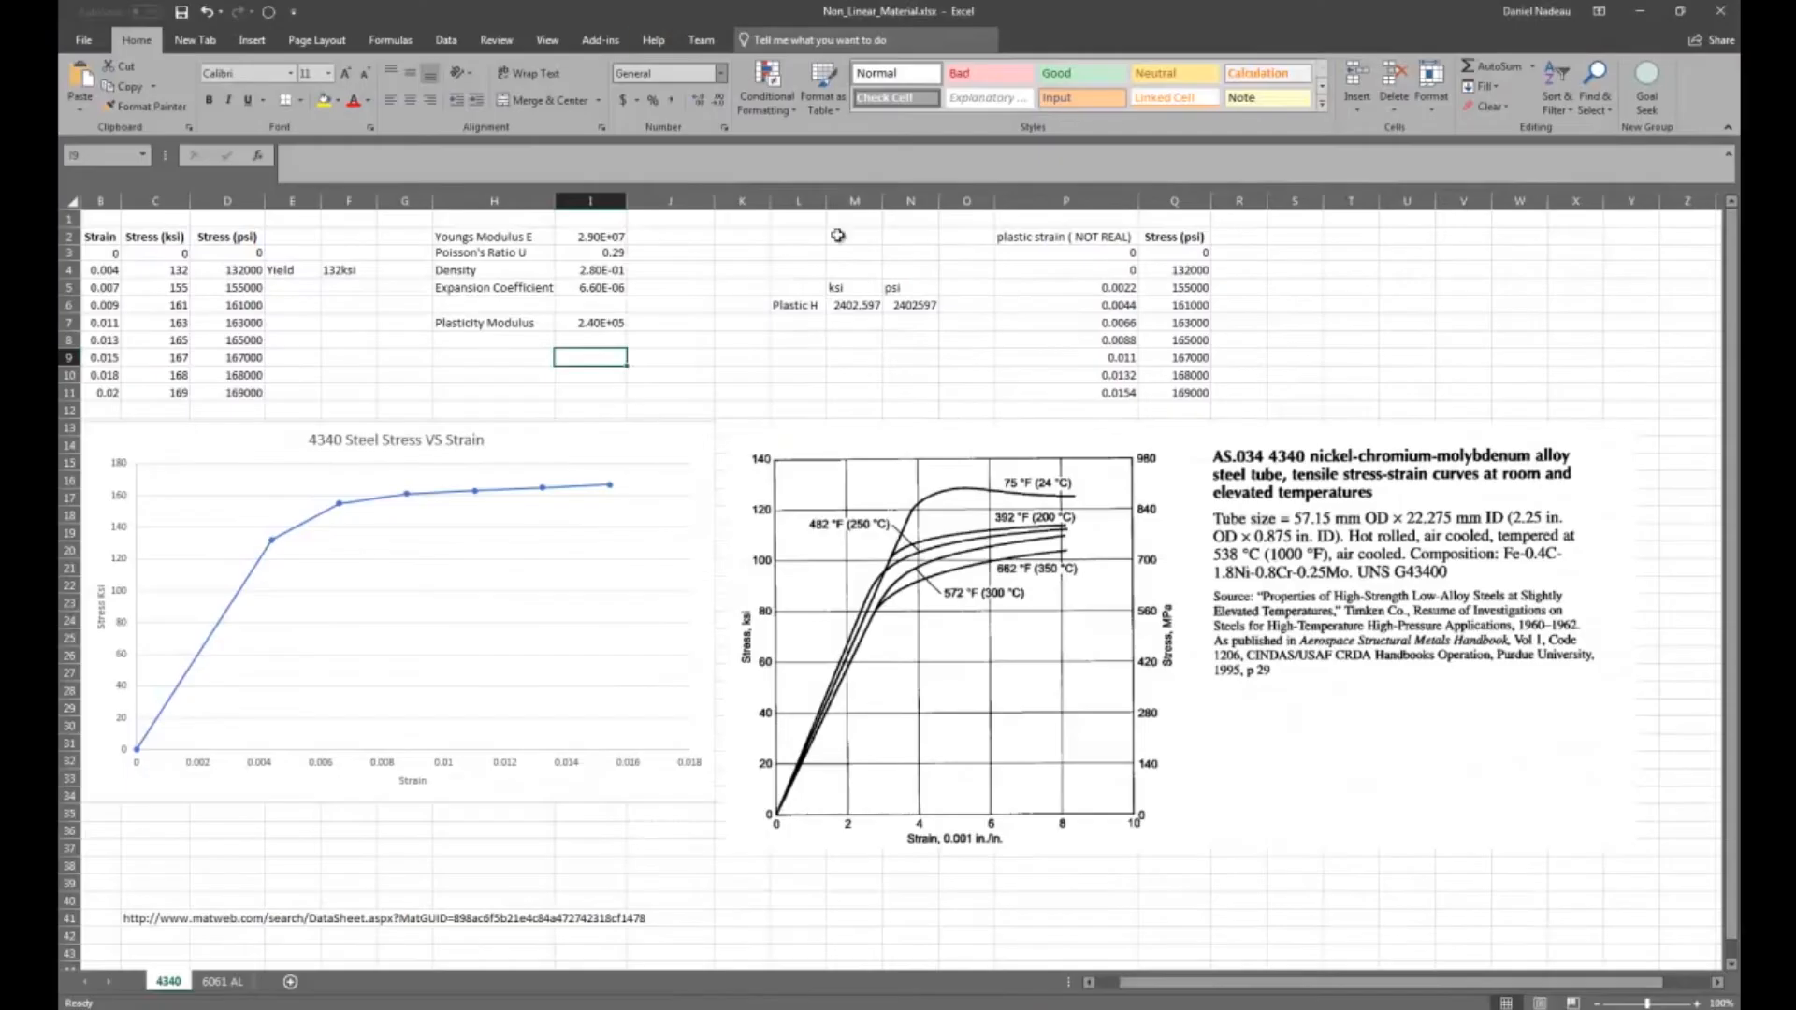
key("super+Left")
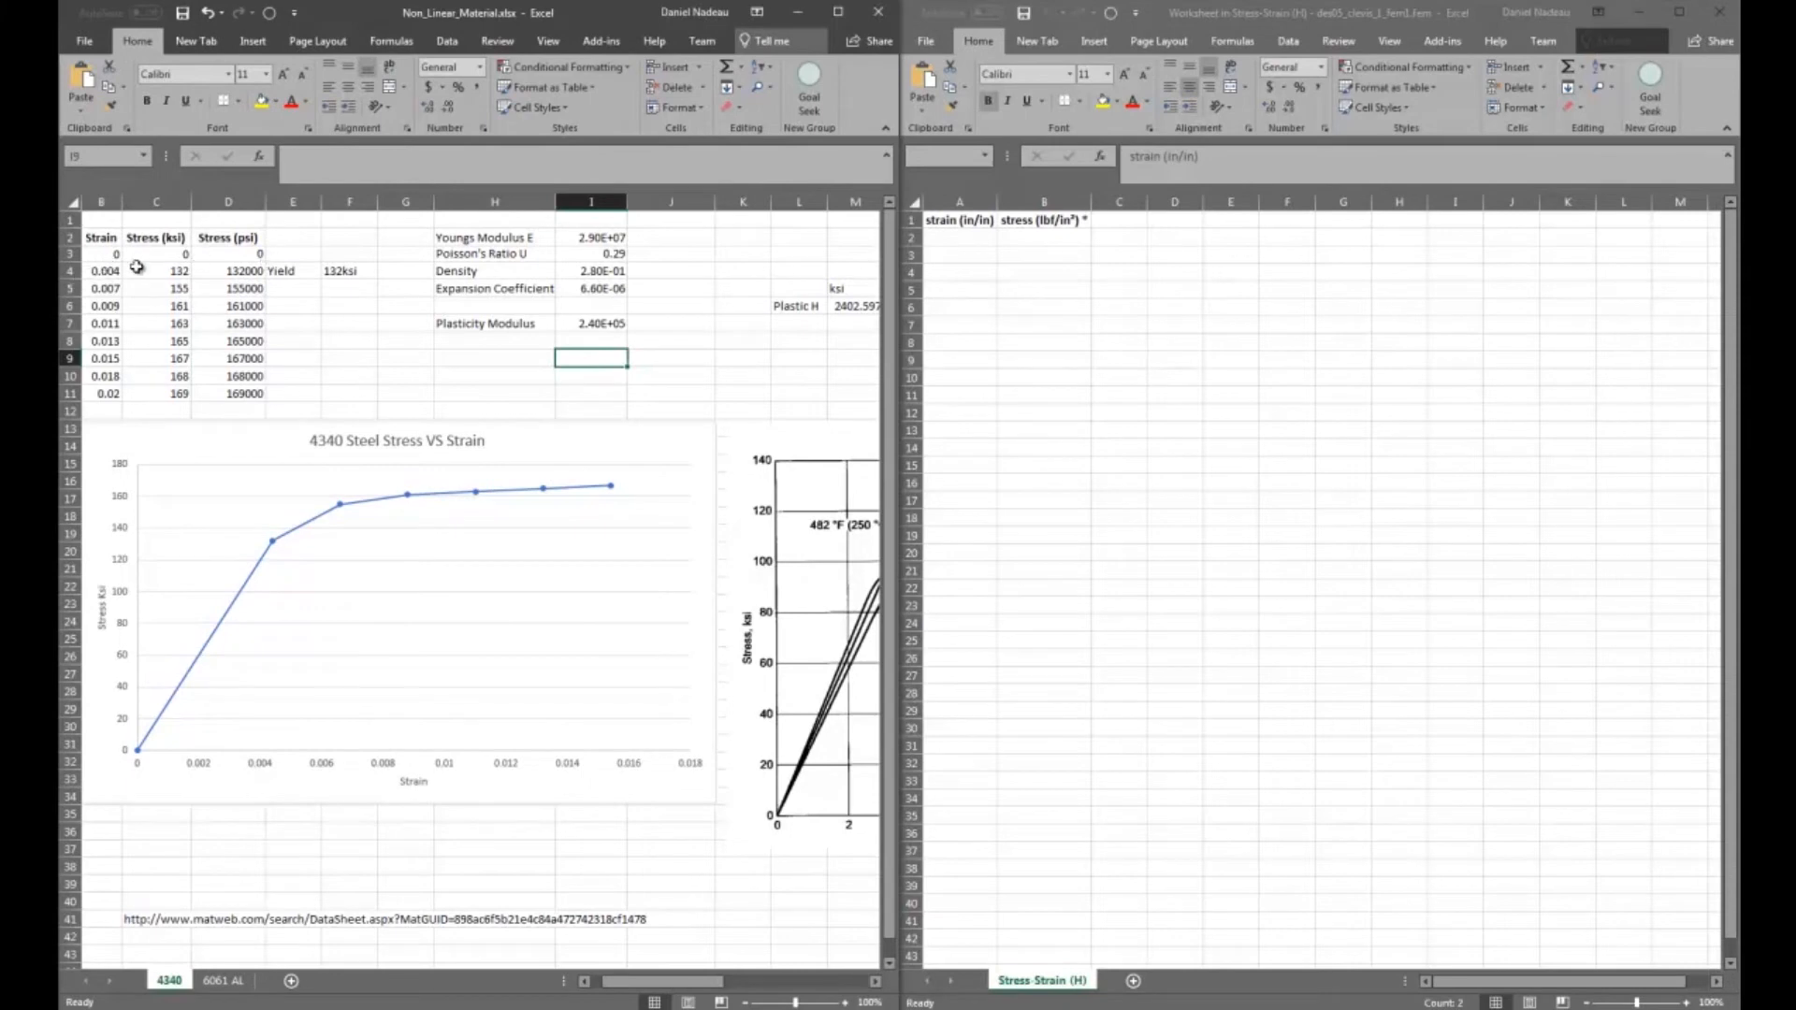
Step: Copy the strain values in B3:B11 of the 4340 sheet into the Stress-Strain (H) spreadsheet starting at cell A2
left_click_drag(107, 255, 101, 394)
right_click(106, 324)
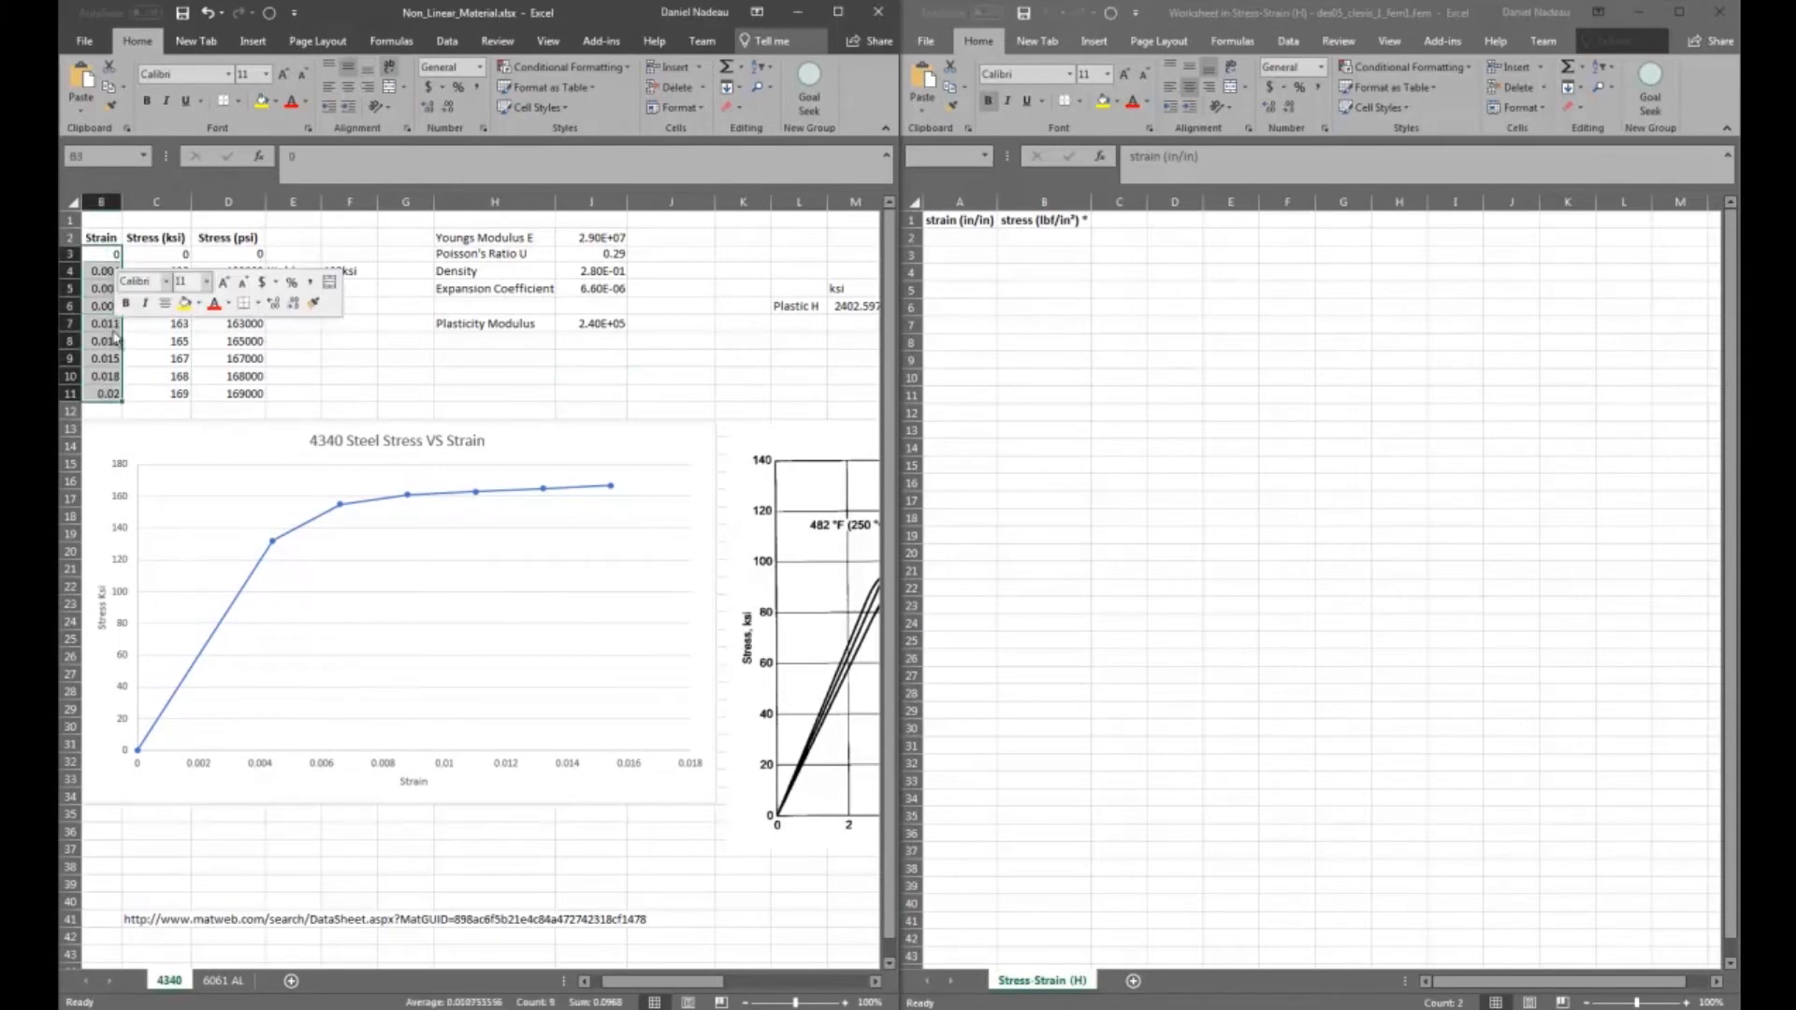
left_click(150, 363)
left_click(969, 236)
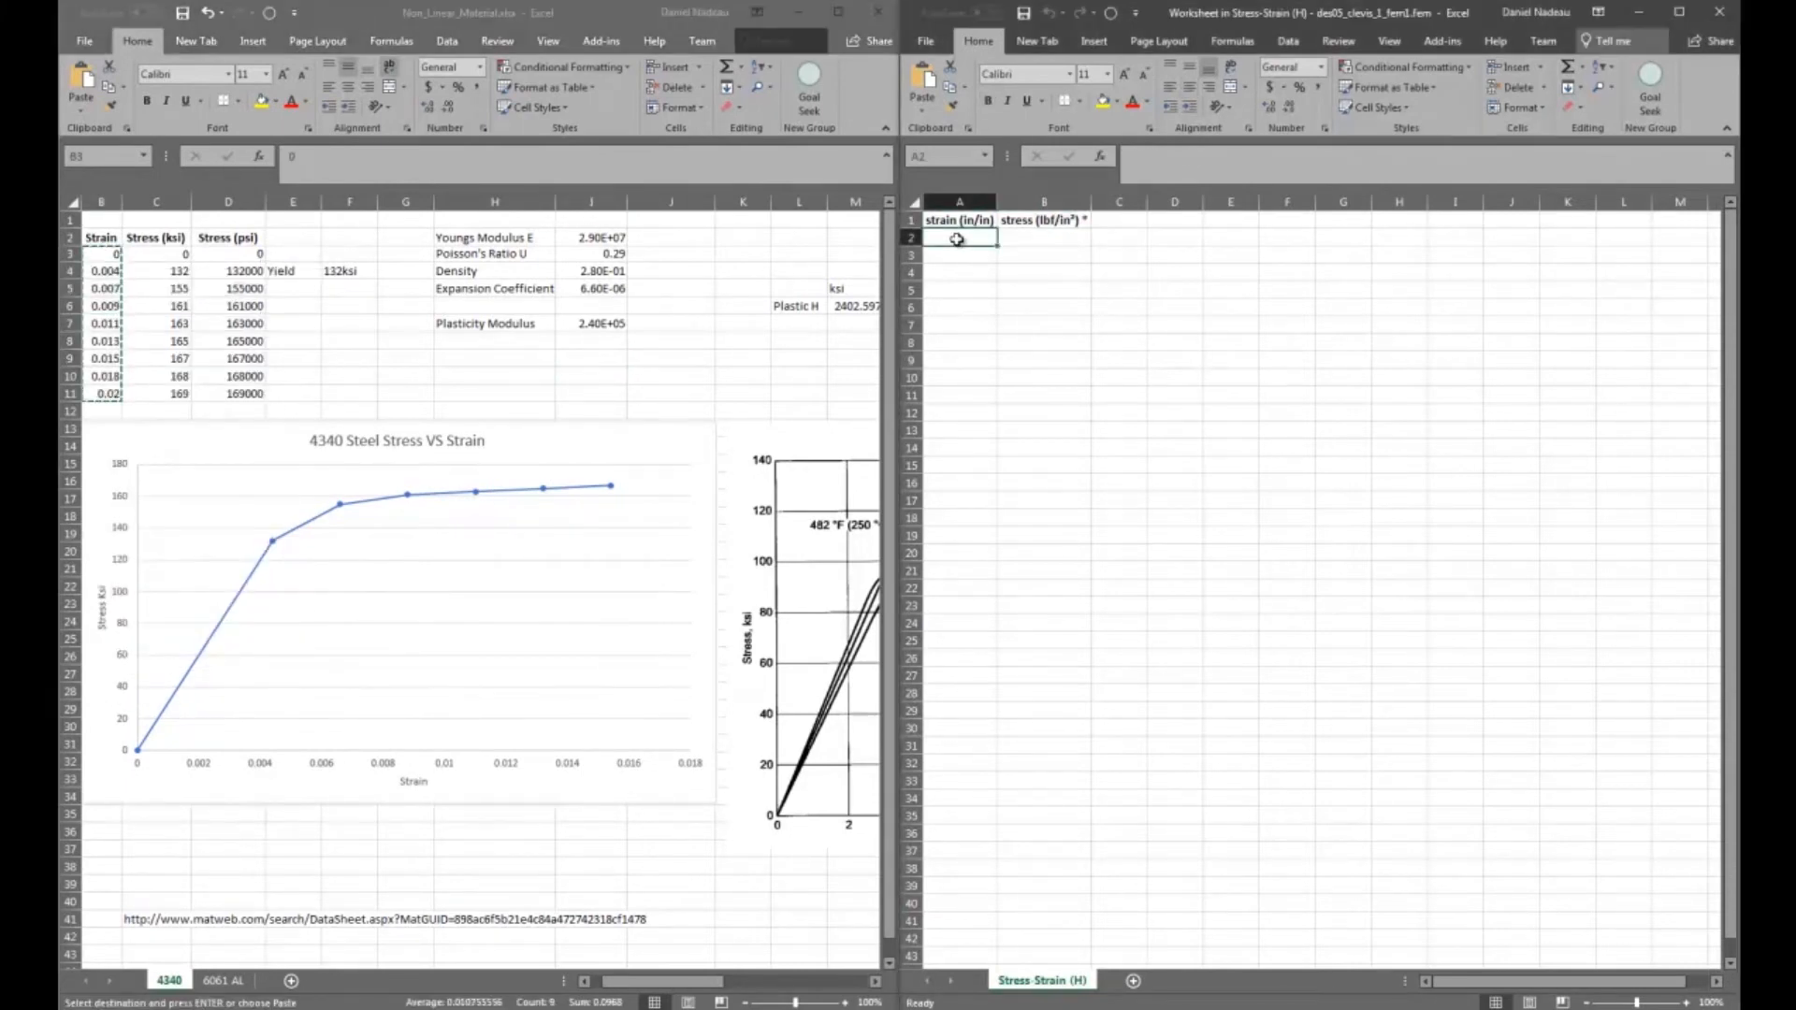
right_click(963, 236)
left_click(991, 314)
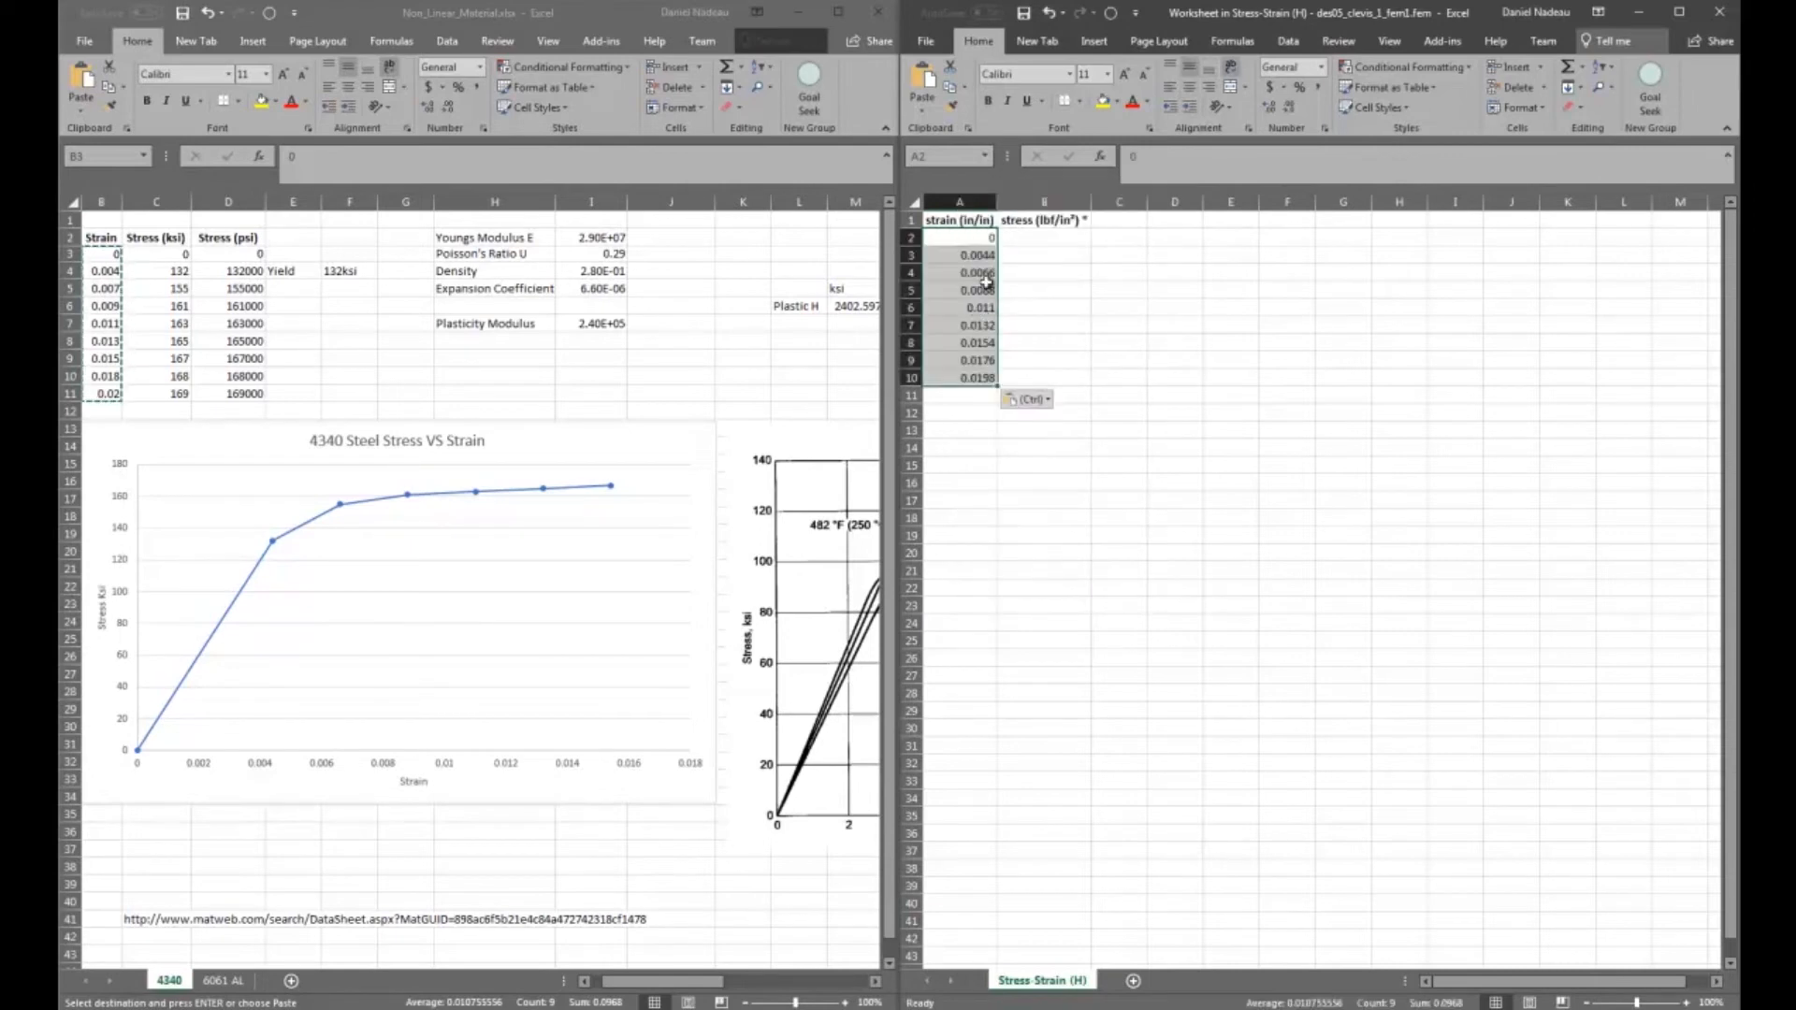
Step: Copy the Stress (psi) values in D3:D11 into the Stress-Strain (H) spreadsheet starting at cell B2, accepting formulas pasted as values
left_click_drag(239, 254, 233, 385)
right_click(240, 329)
left_click(229, 252)
left_click_drag(229, 254, 232, 385)
right_click(233, 318)
left_click(274, 354)
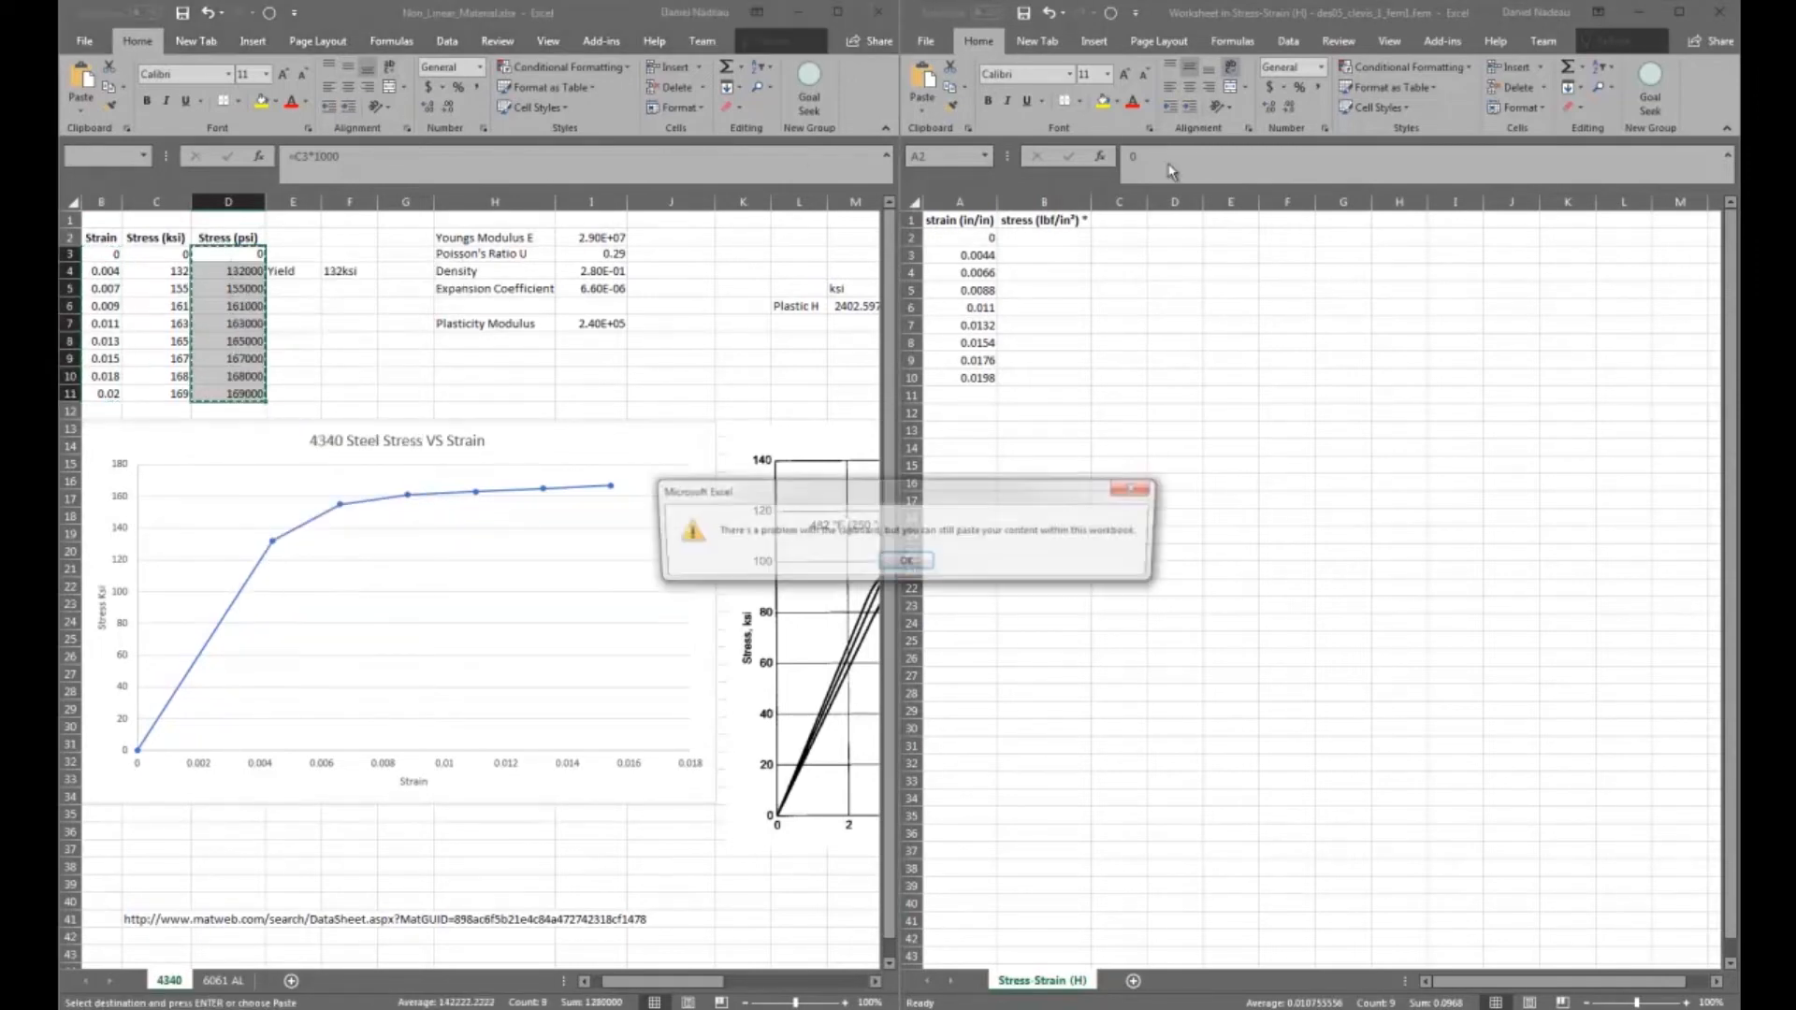
left_click(905, 562)
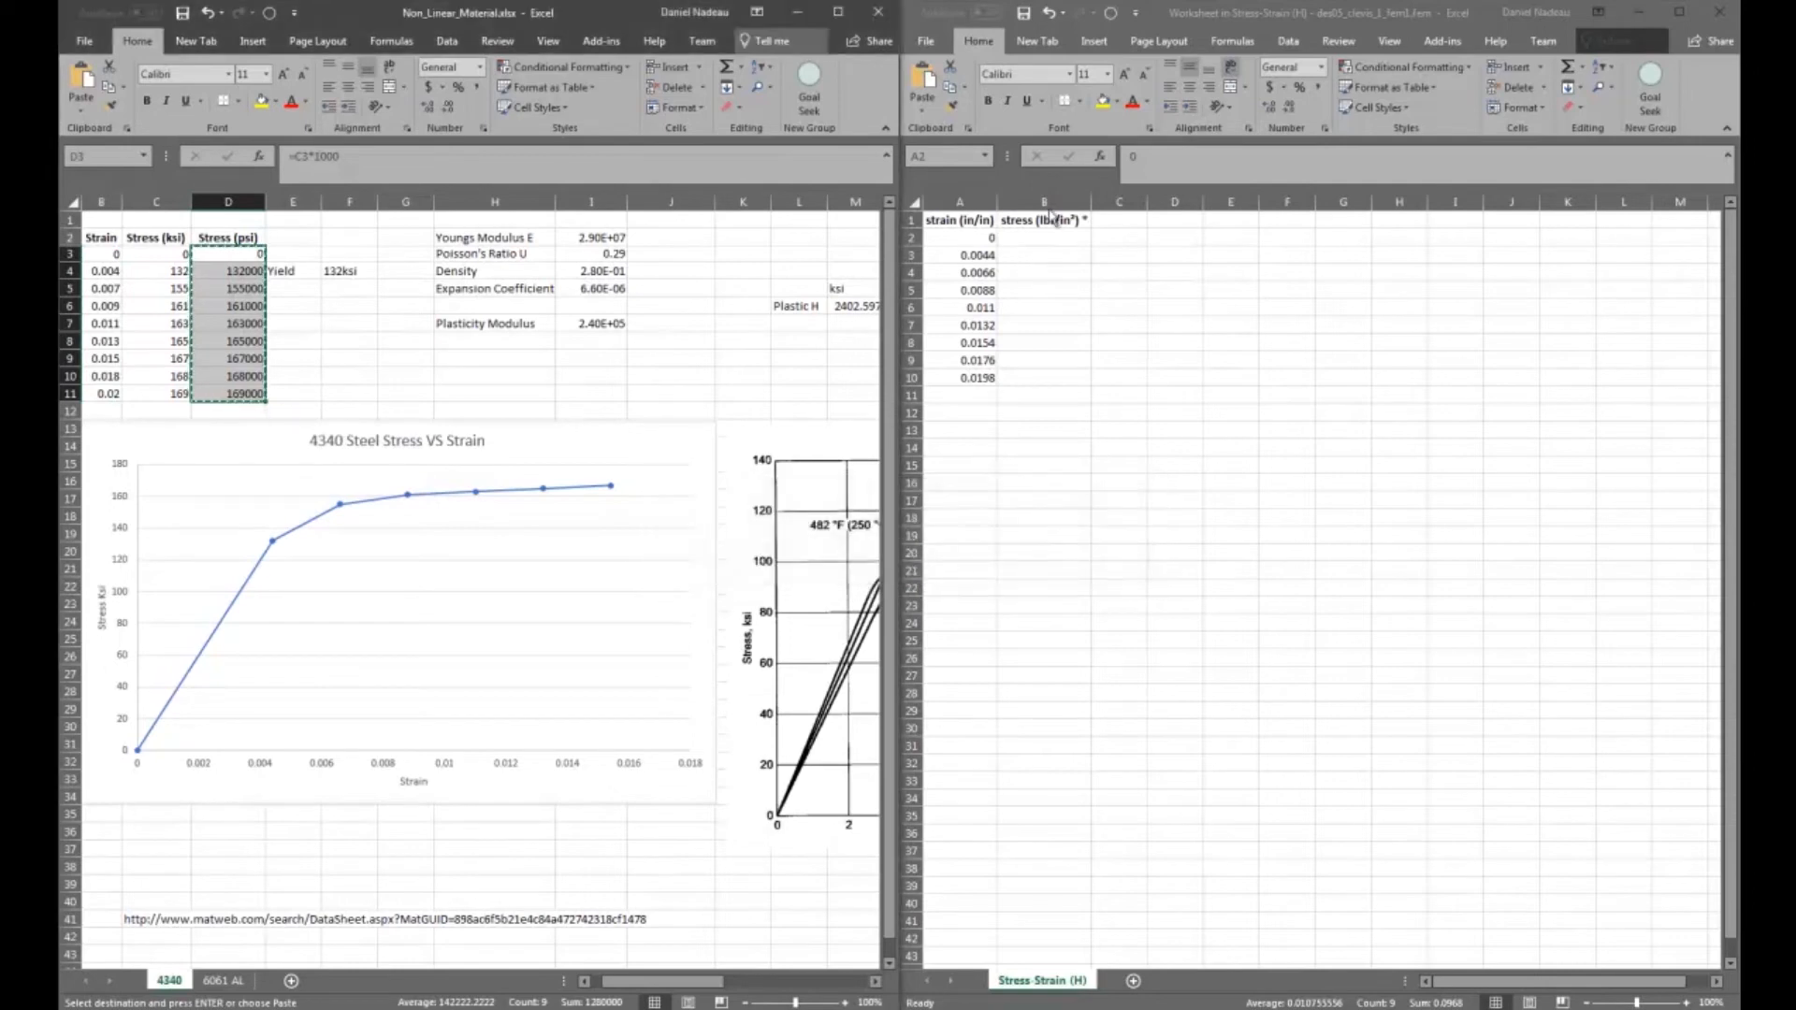
left_click(1022, 238)
right_click(1031, 239)
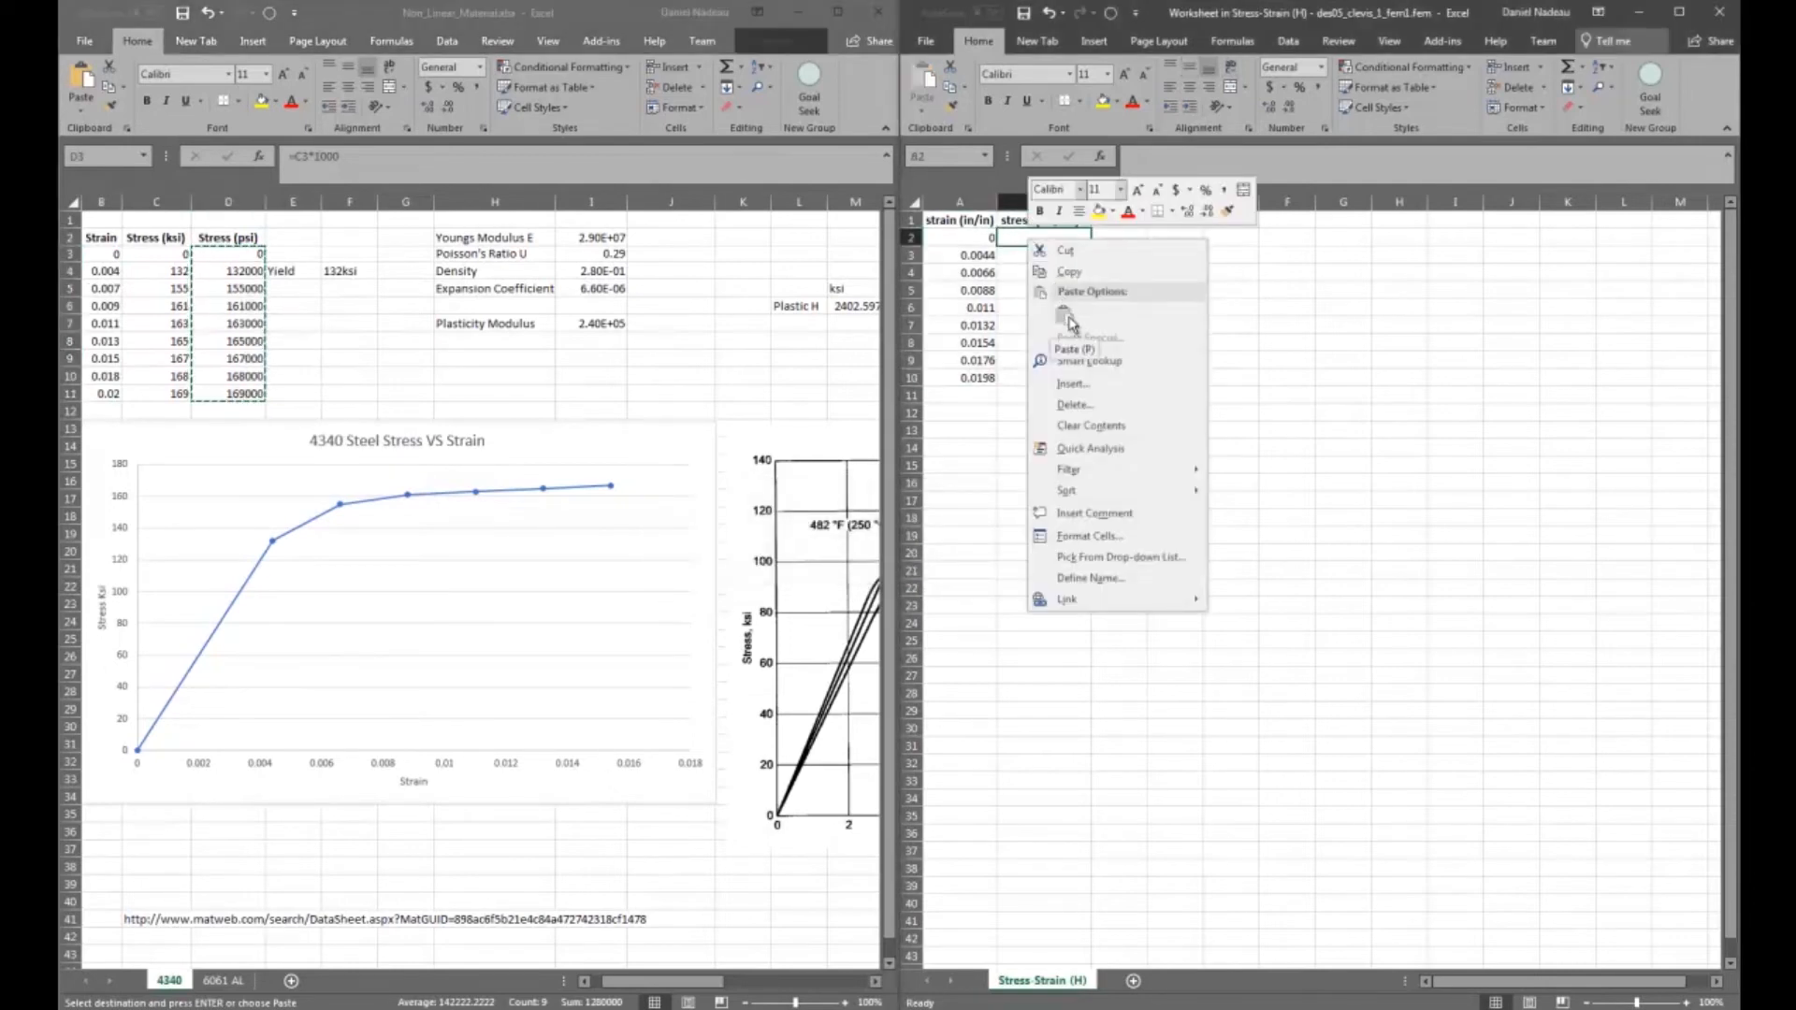
left_click(289, 296)
right_click(248, 271)
left_click(286, 306)
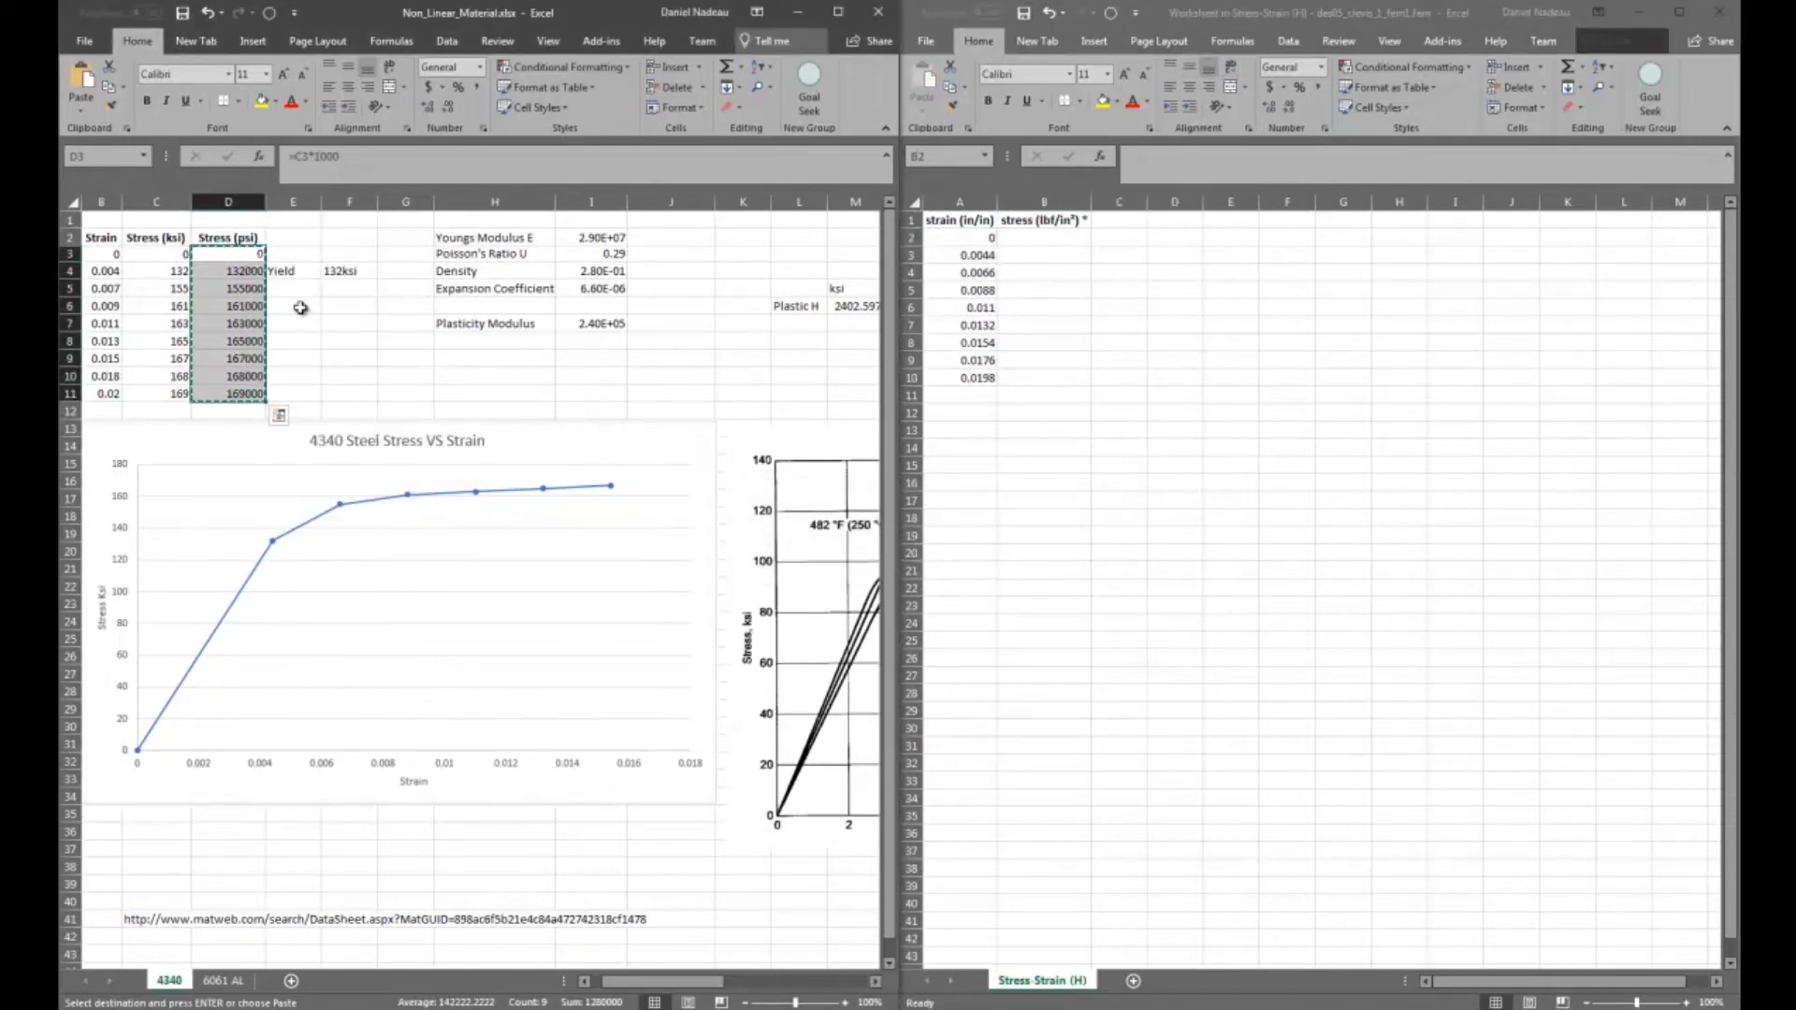
left_click(1034, 236)
right_click(1032, 234)
left_click(1074, 314)
left_click(1195, 541)
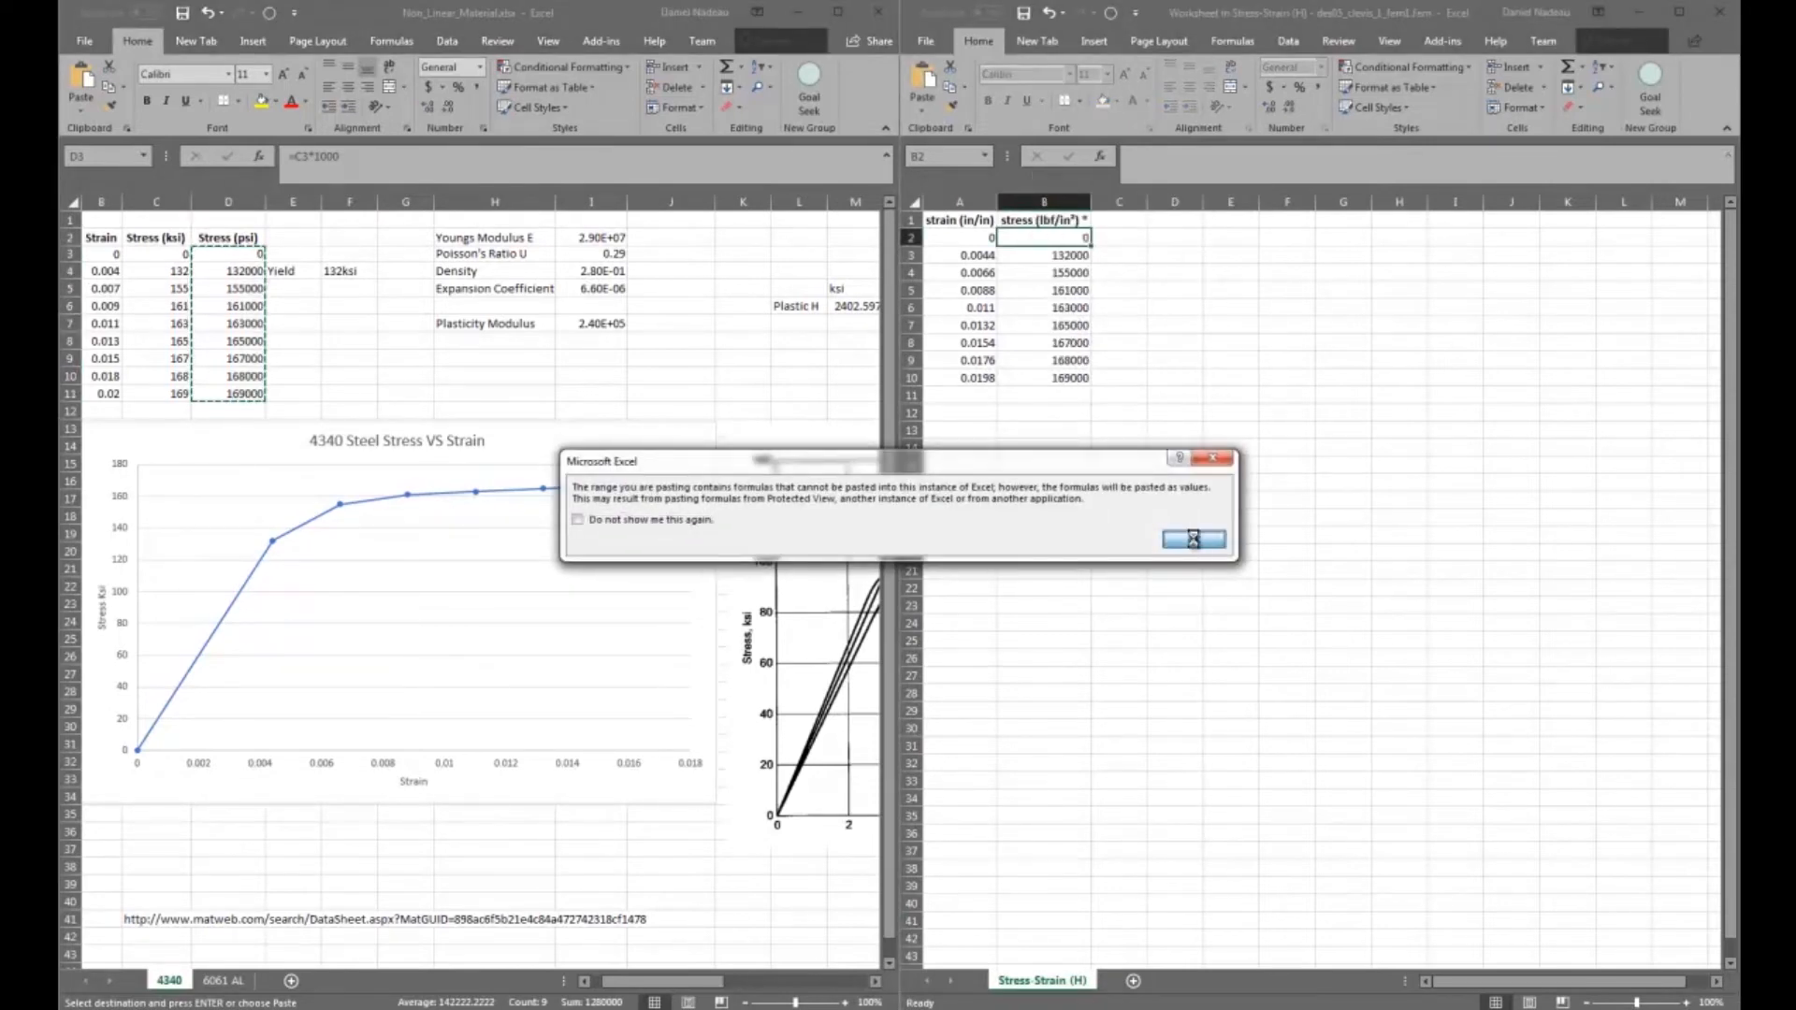
Step: Copy the 132000 psi yield stress from cell D4 and minimize the Non_Linear_Material workbook
left_click(249, 270)
right_click(249, 270)
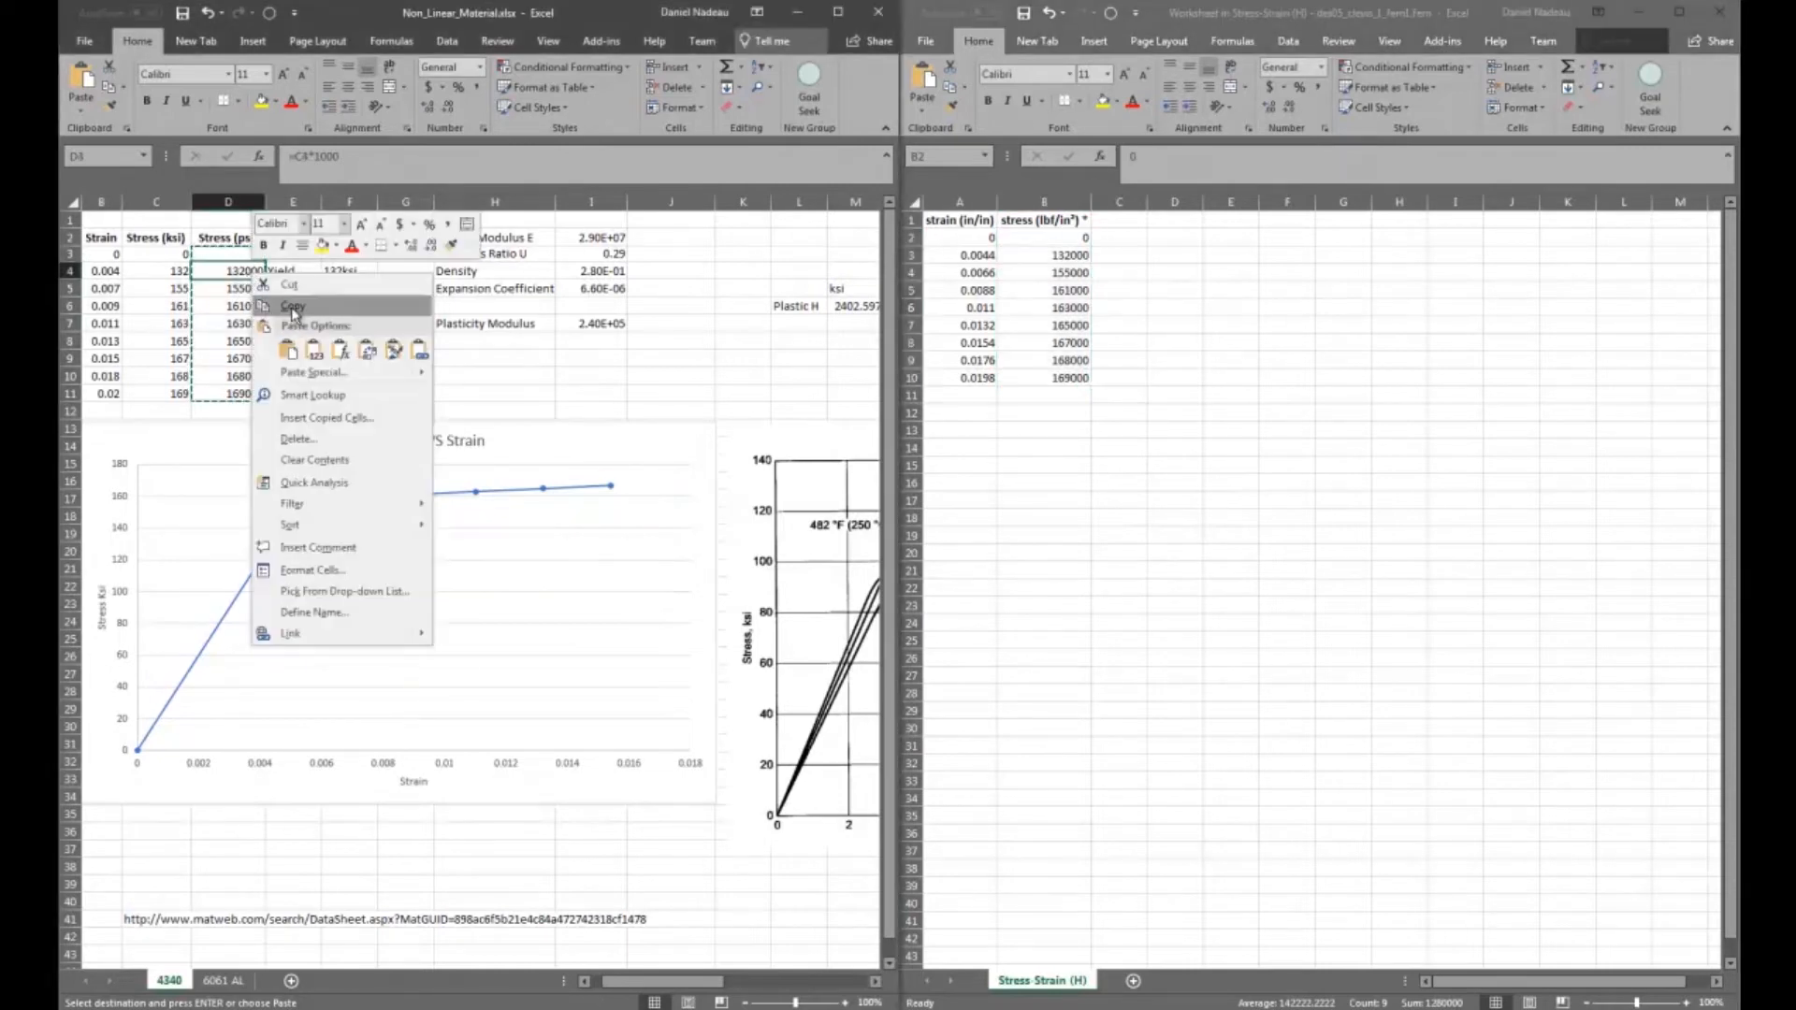
left_click(278, 297)
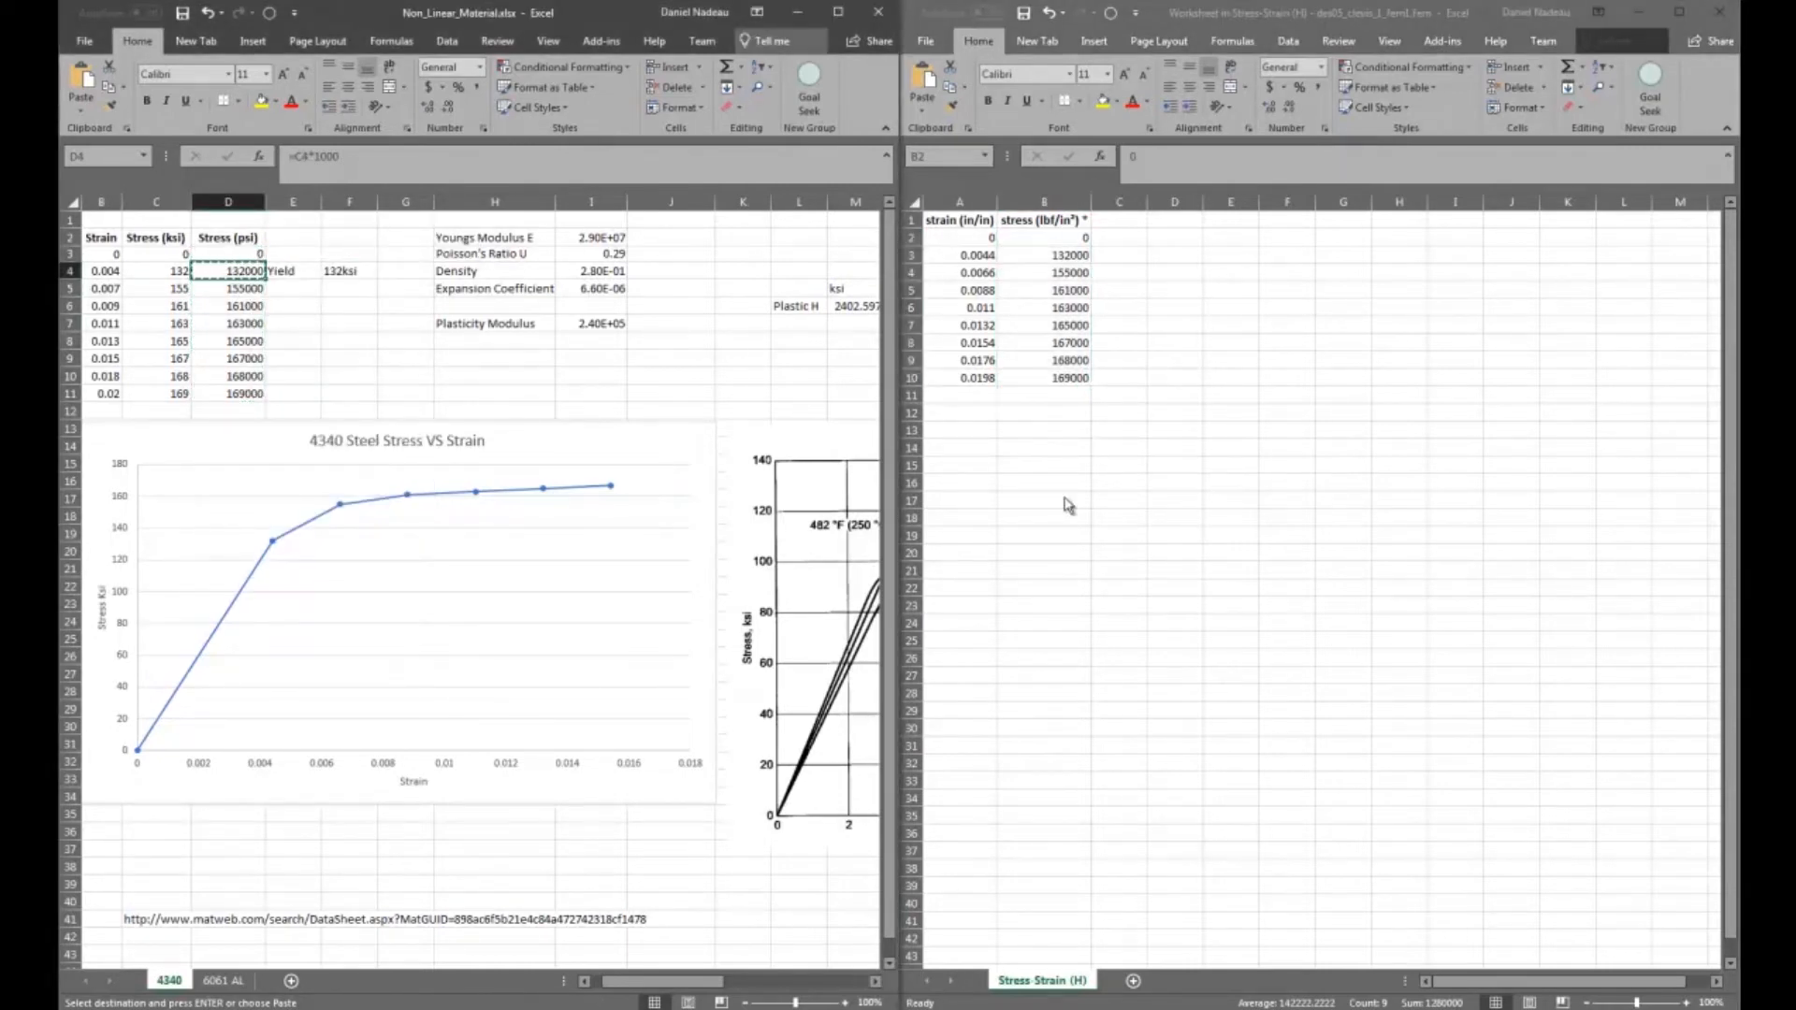
left_click(810, 11)
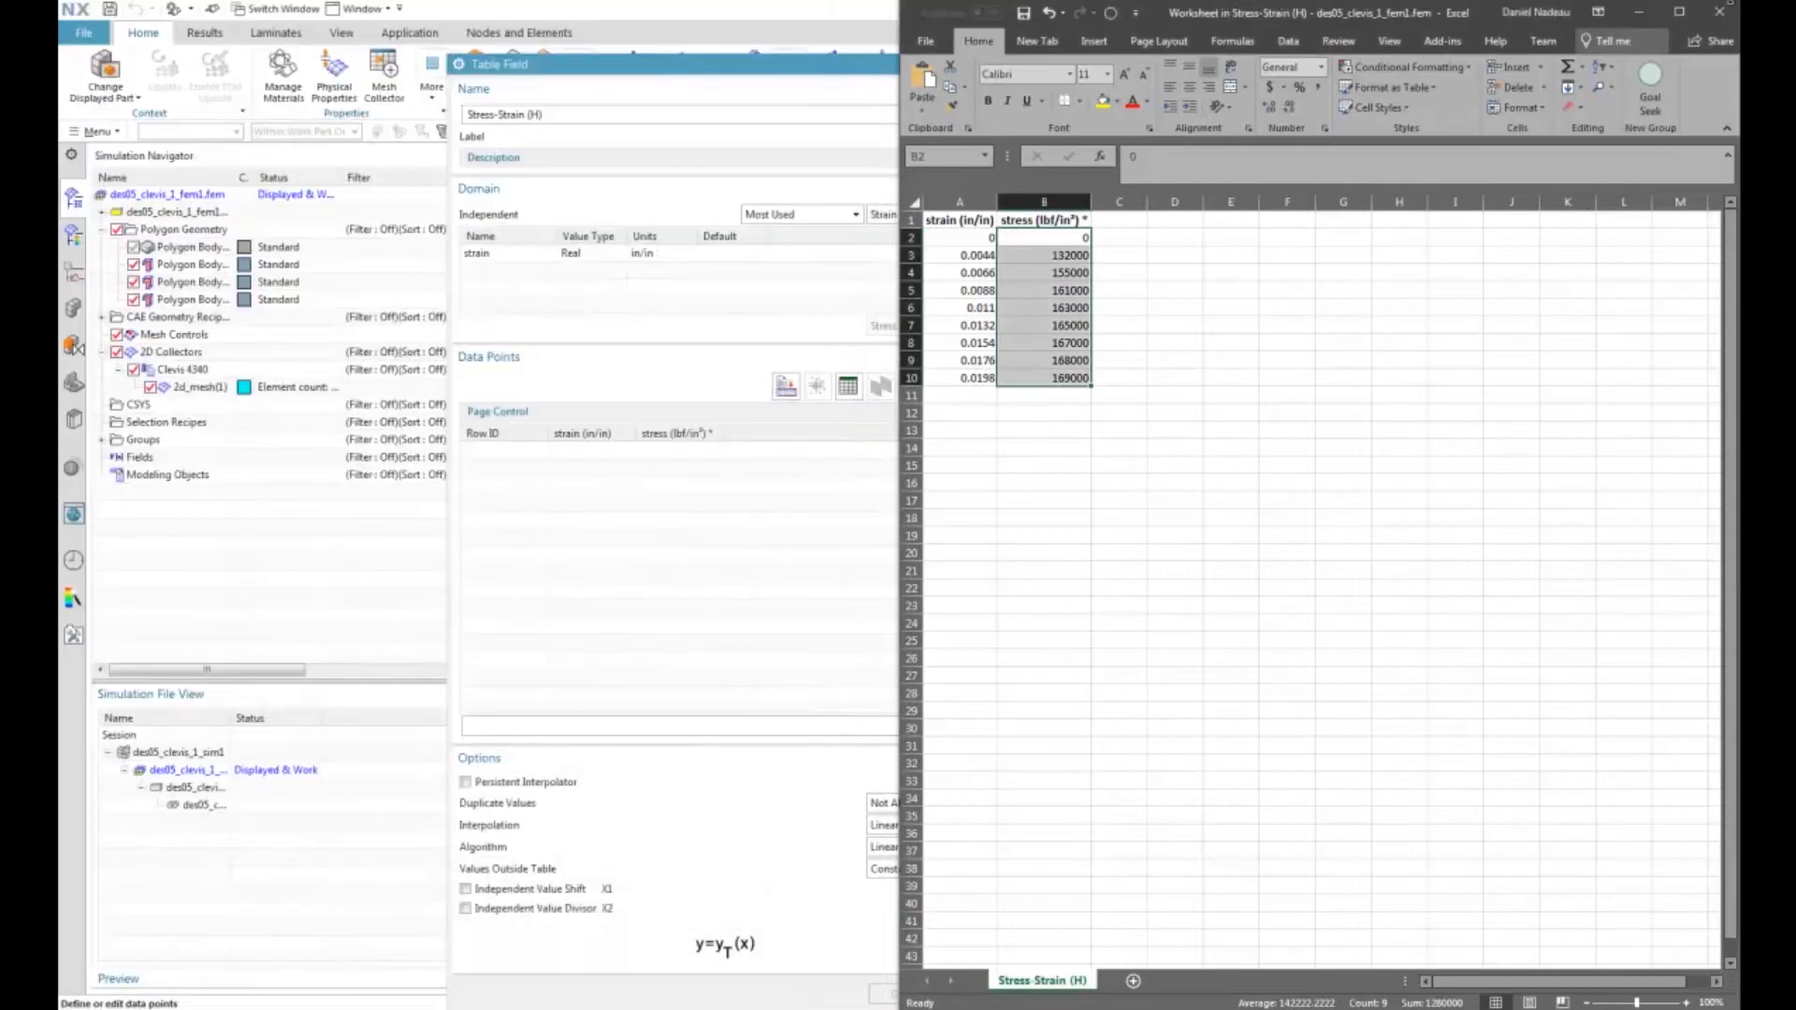
Step: Close the Stress-Strain (H) spreadsheet, update the table field with its contents, and accept the field
left_click(1729, 16)
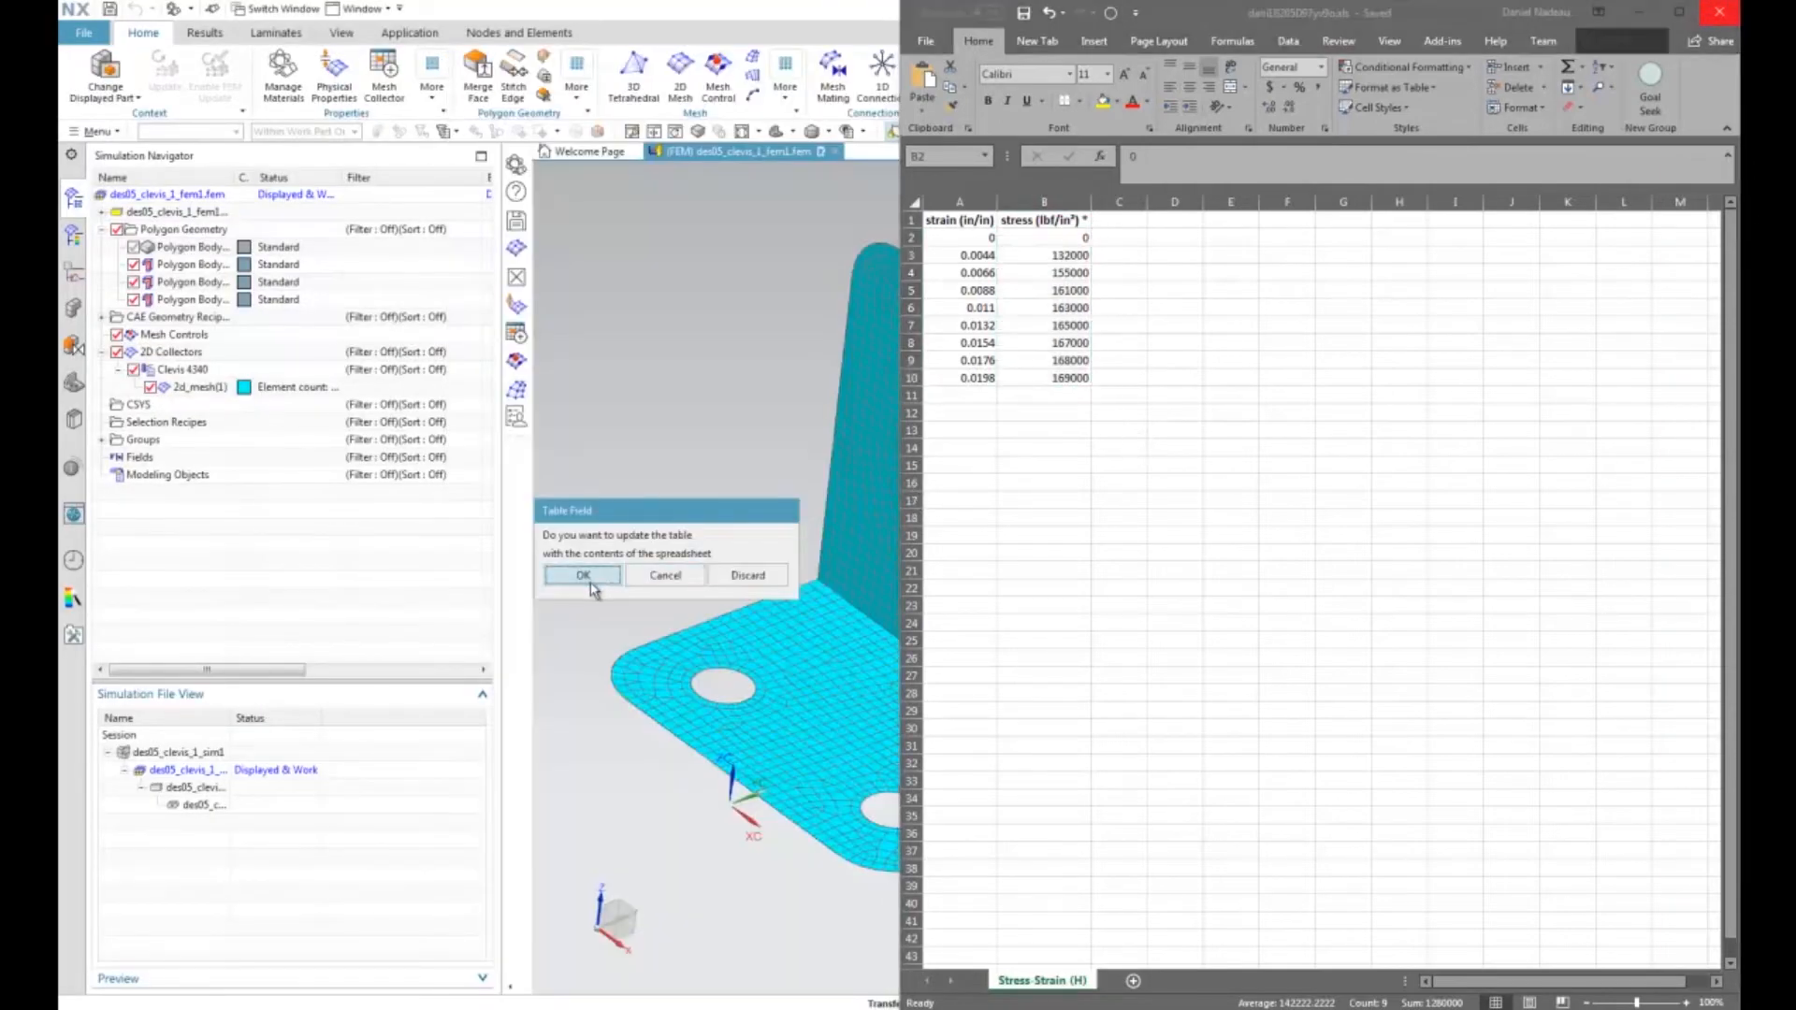
left_click(583, 575)
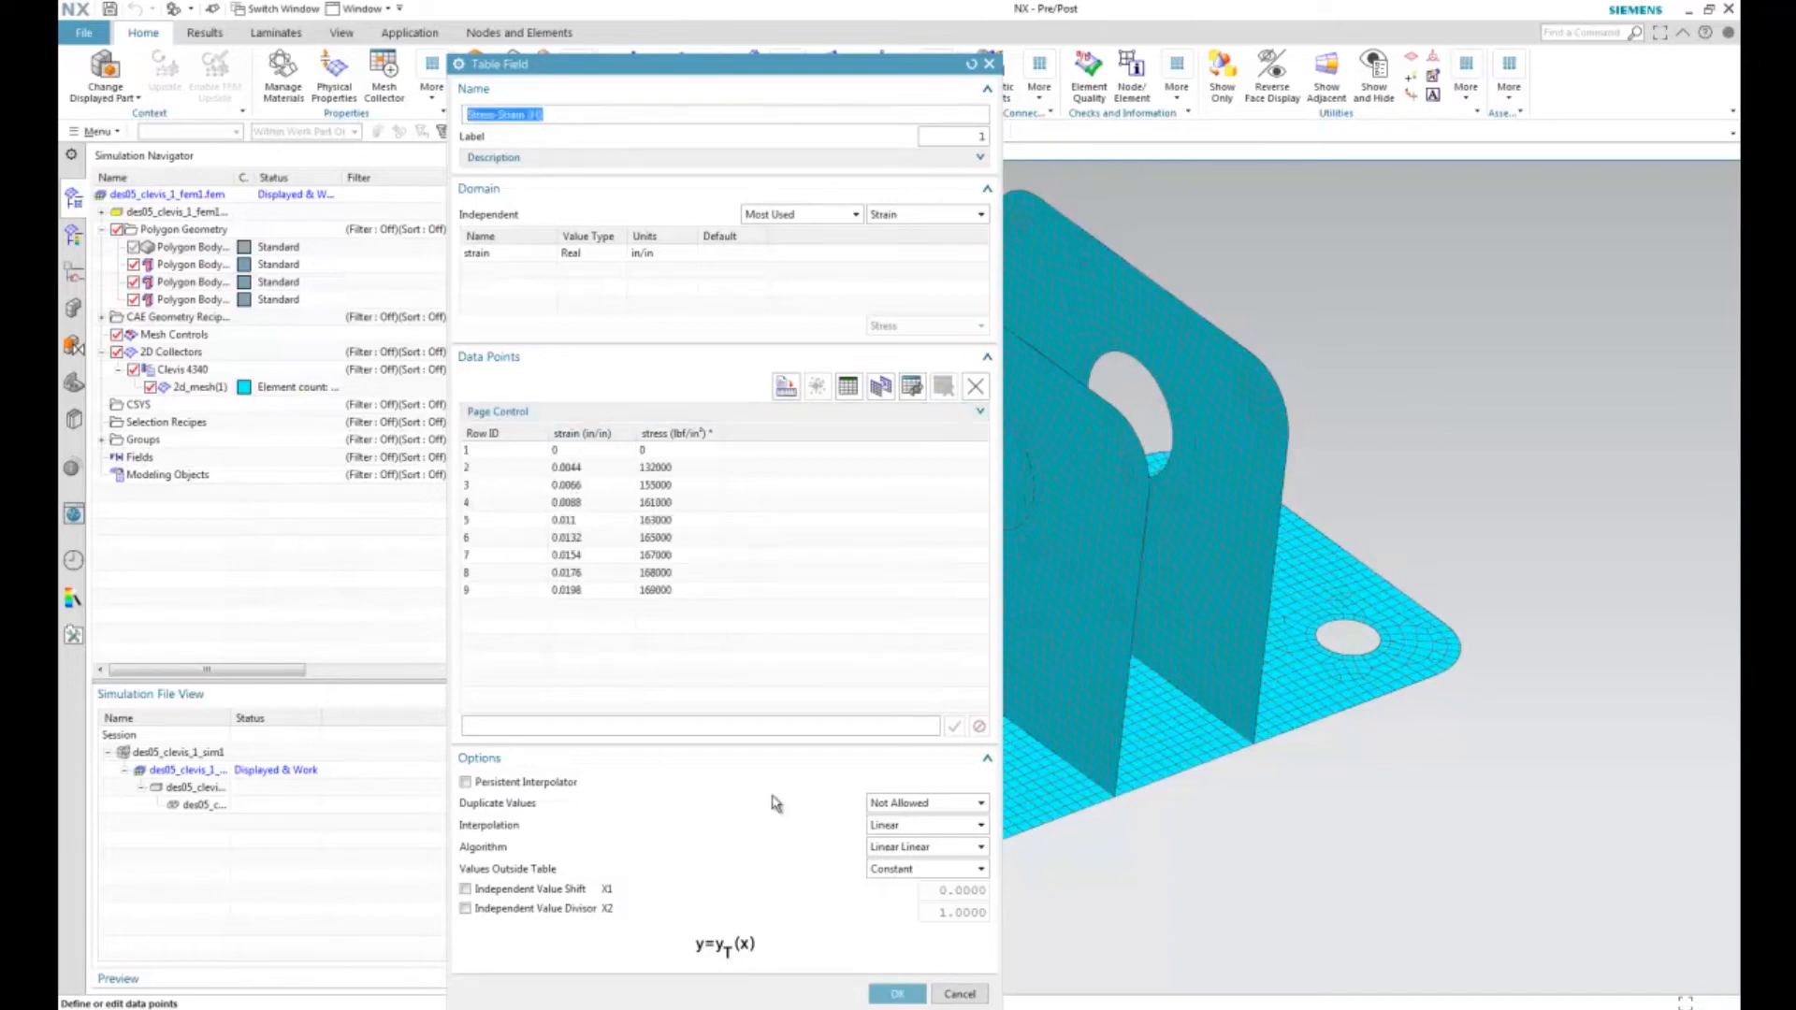
left_click(893, 999)
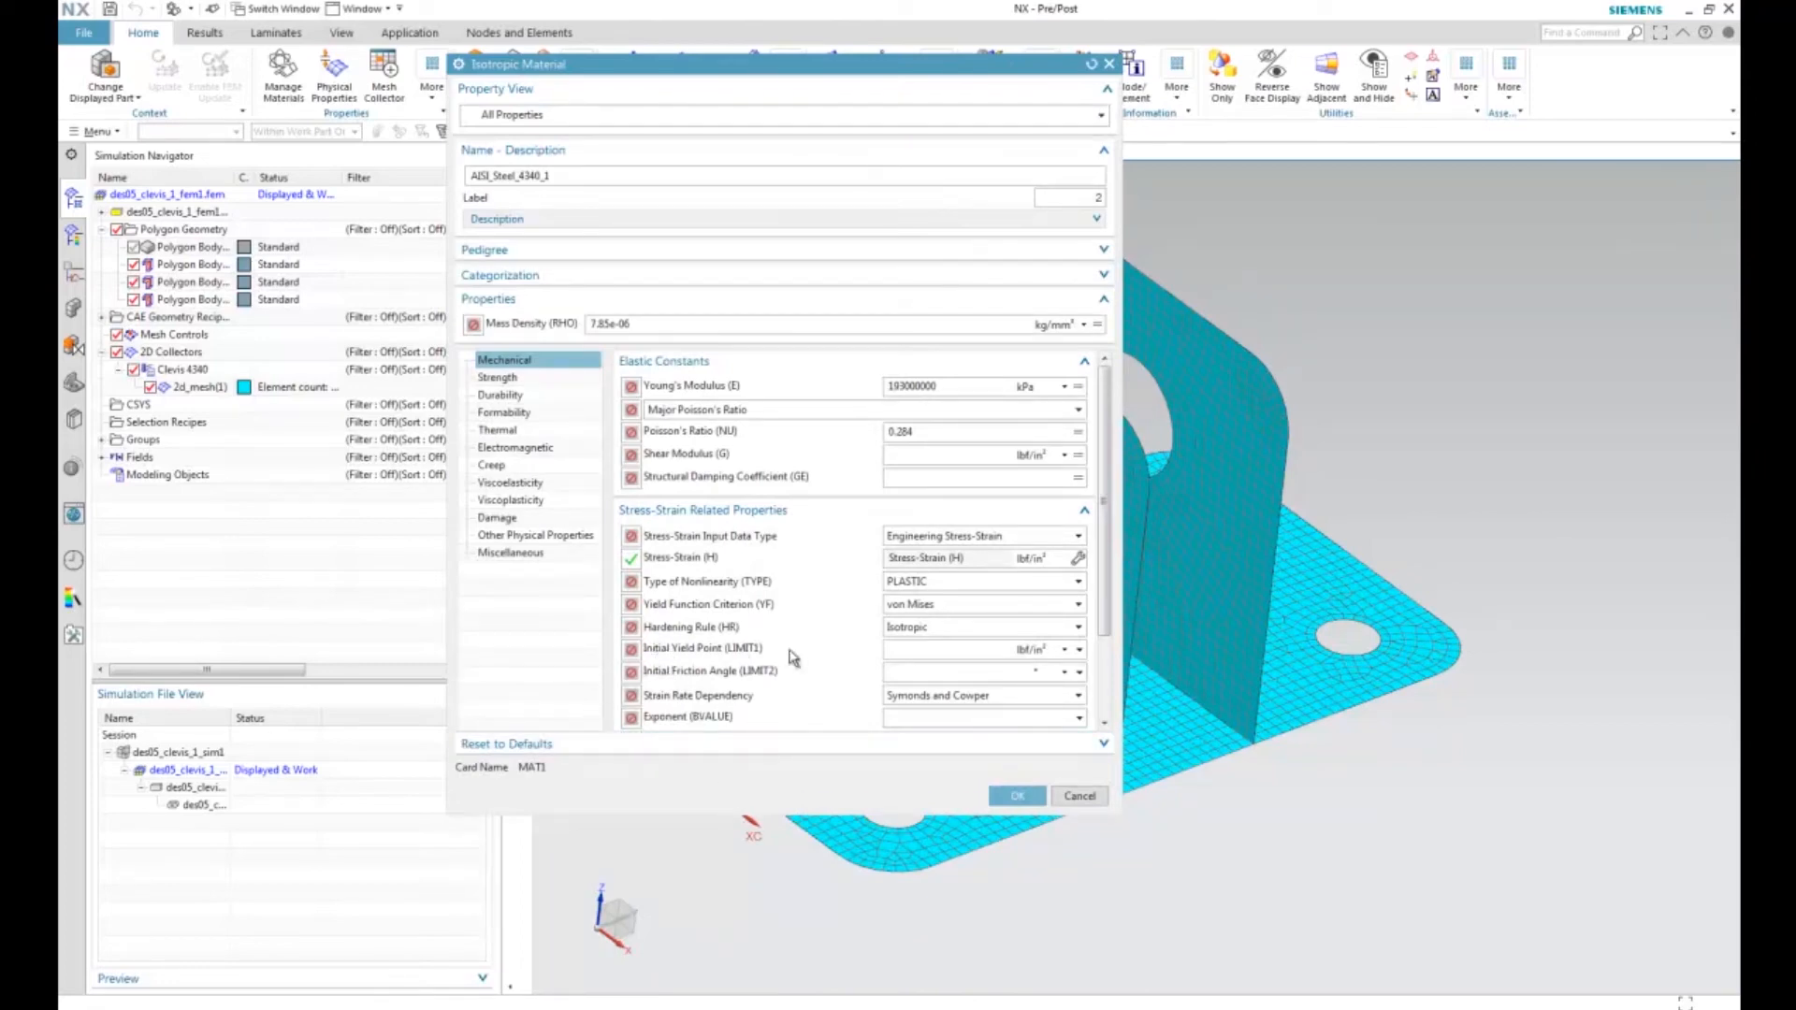
Step: Paste 132000 lbf/in² as the material's Initial Yield Point (LIMIT1) and keep the nonlinearity type at PLASTIC
right_click(908, 652)
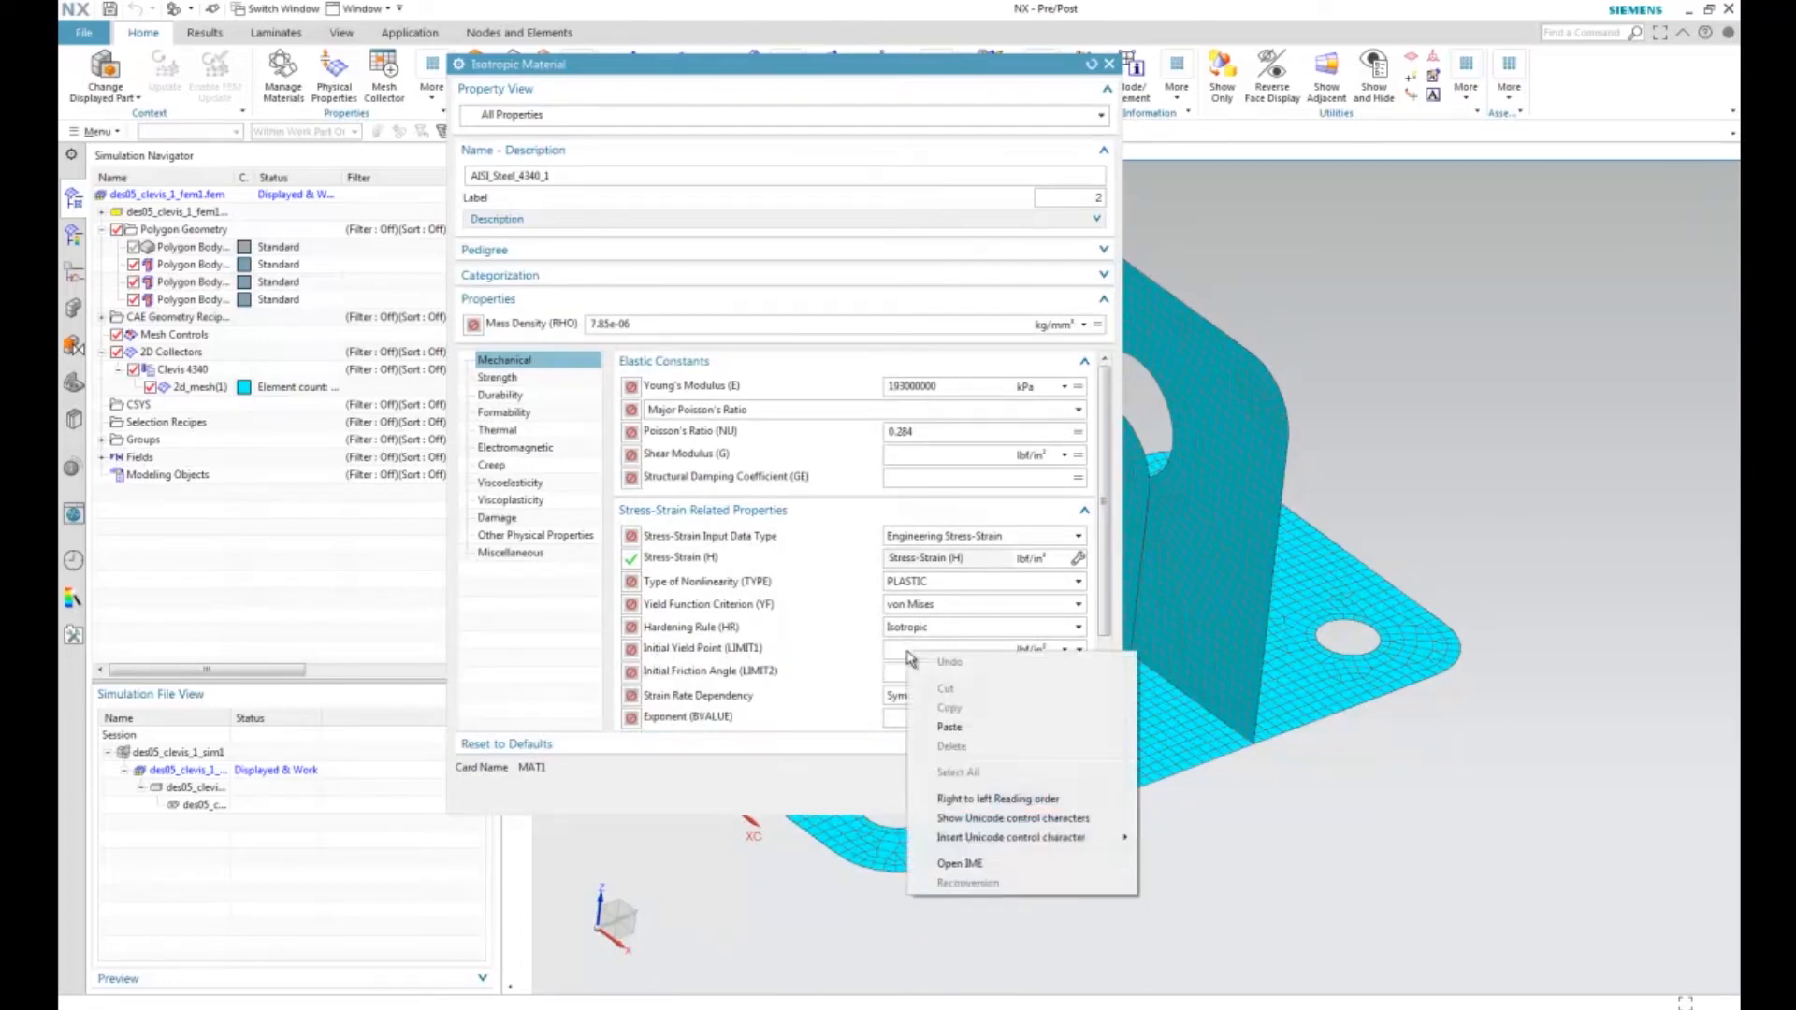
left_click(949, 726)
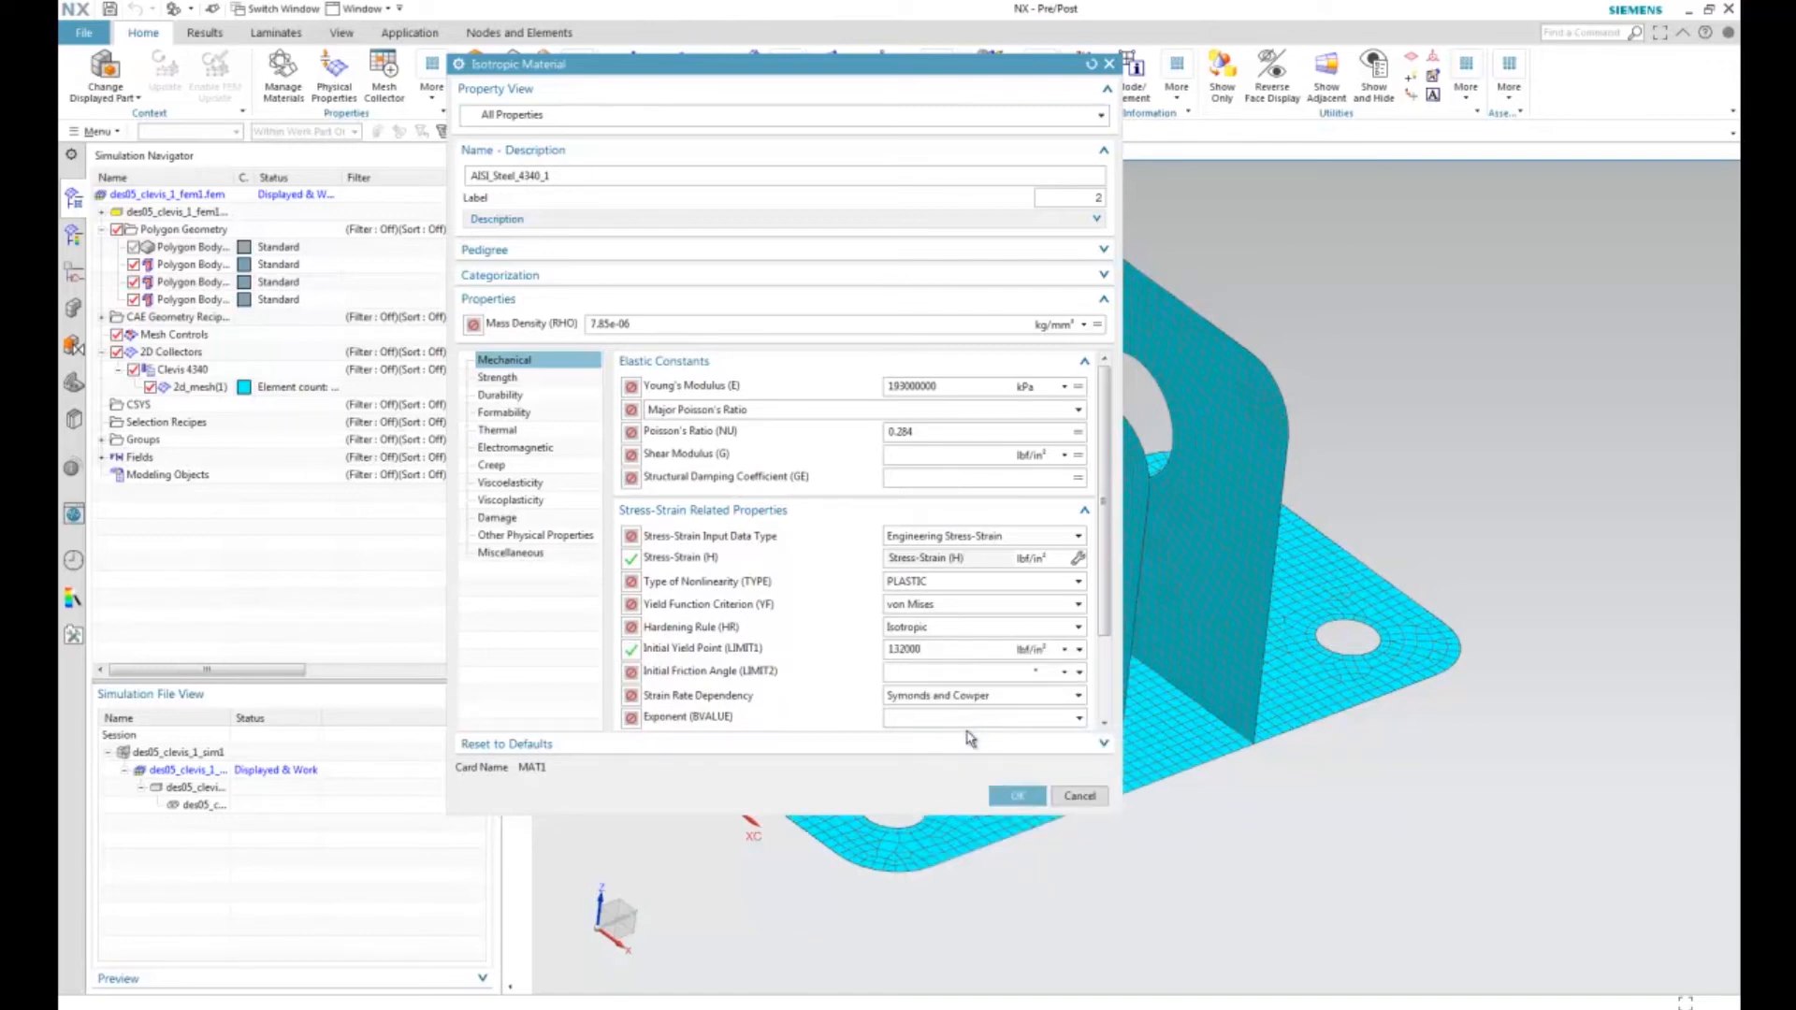
left_click(1076, 584)
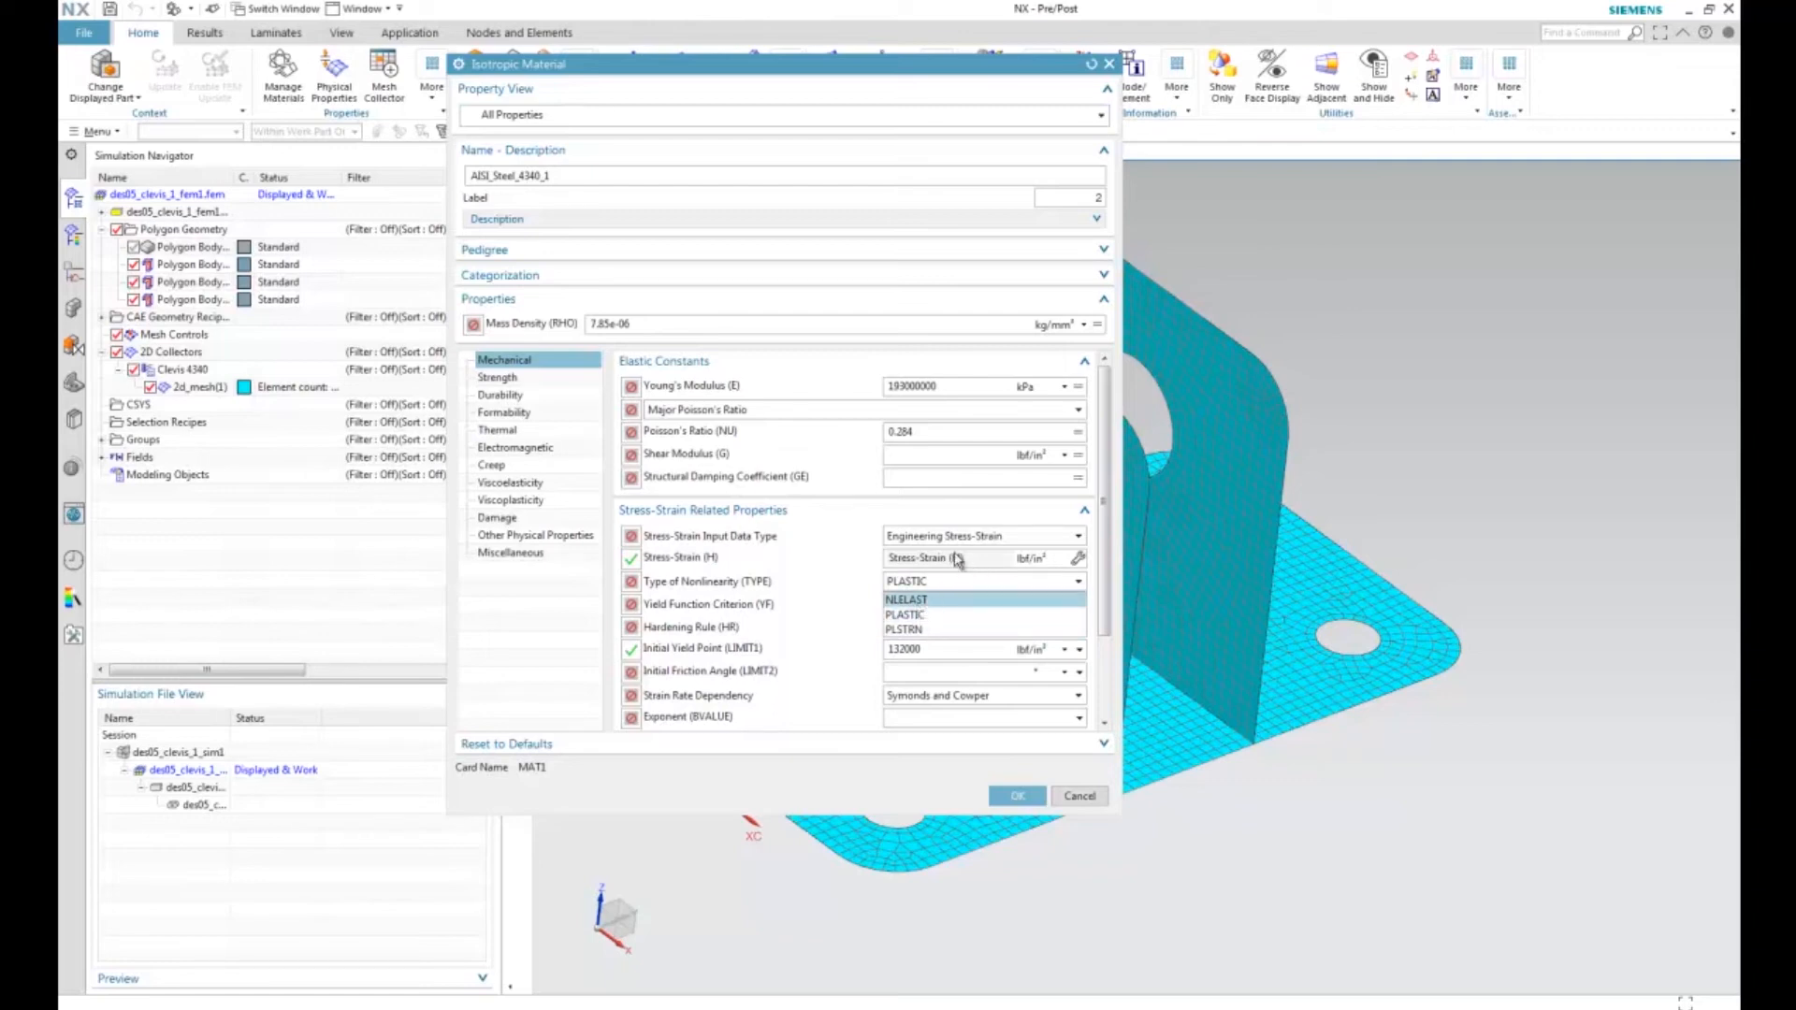
left_click(936, 614)
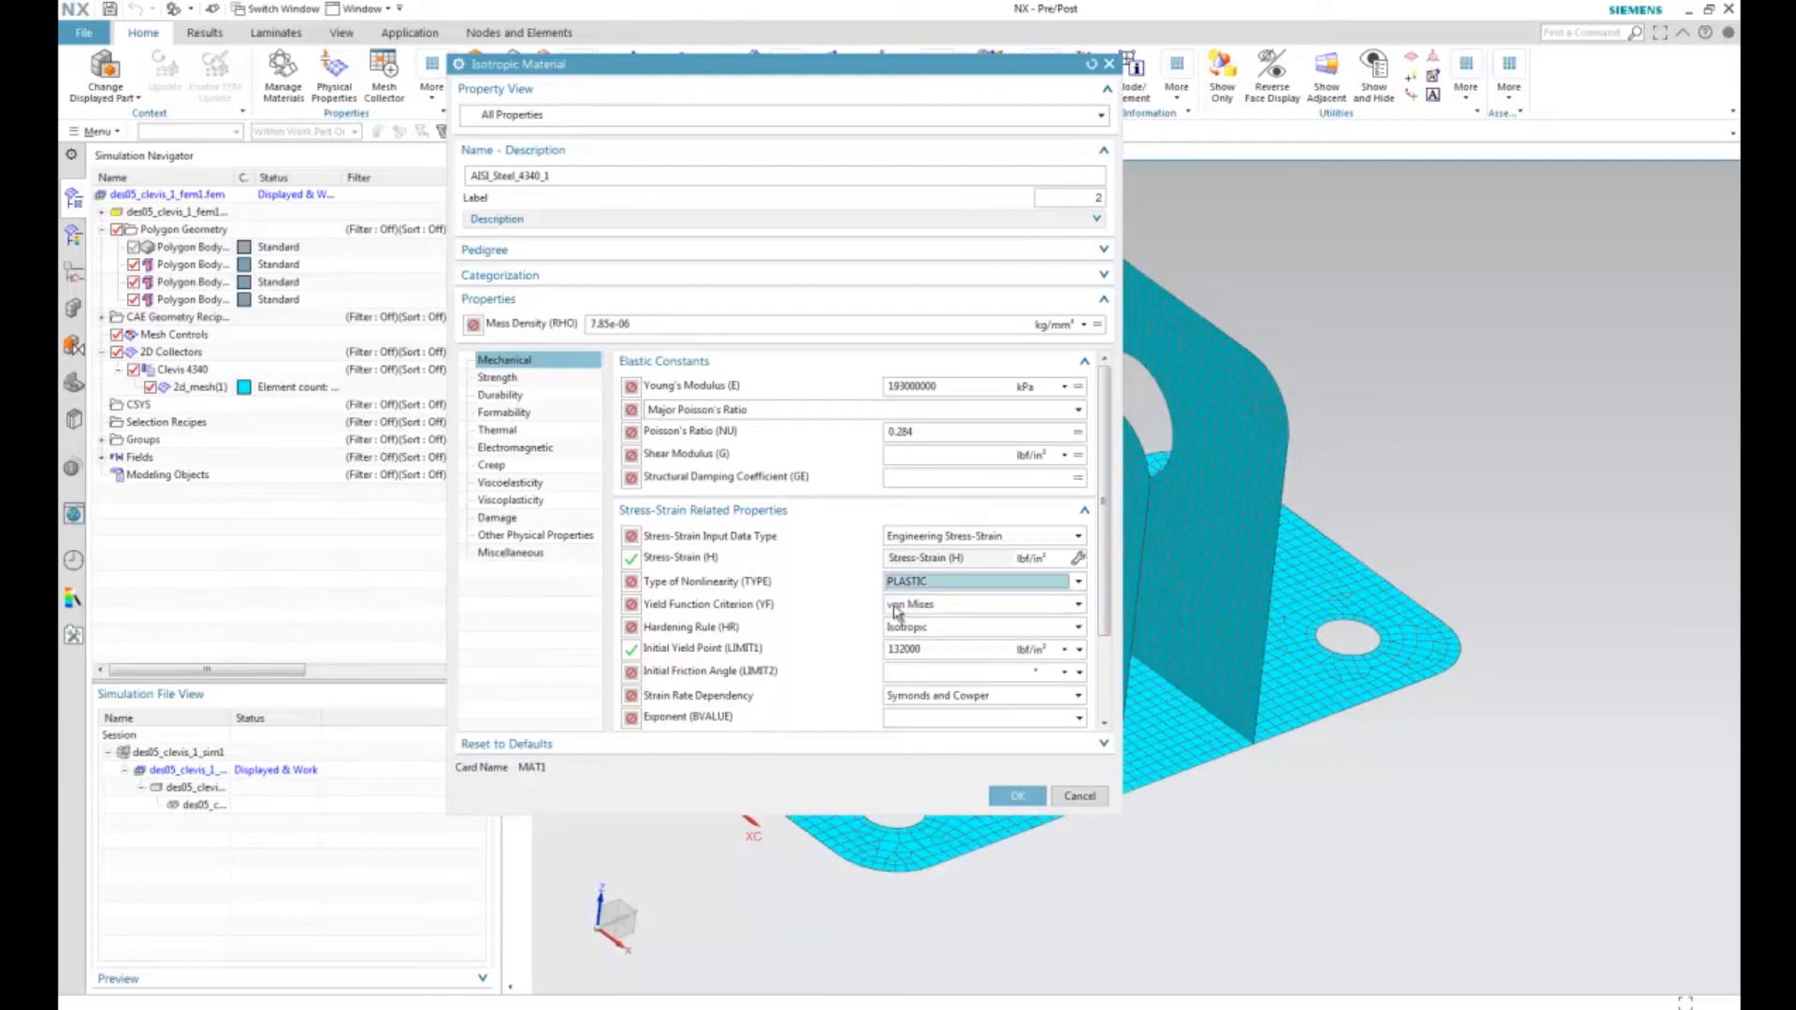
Step: Plot the Stress-Strain (H) field as an XY graph in the graphics window to check the curve
left_click_drag(735, 72, 520, 81)
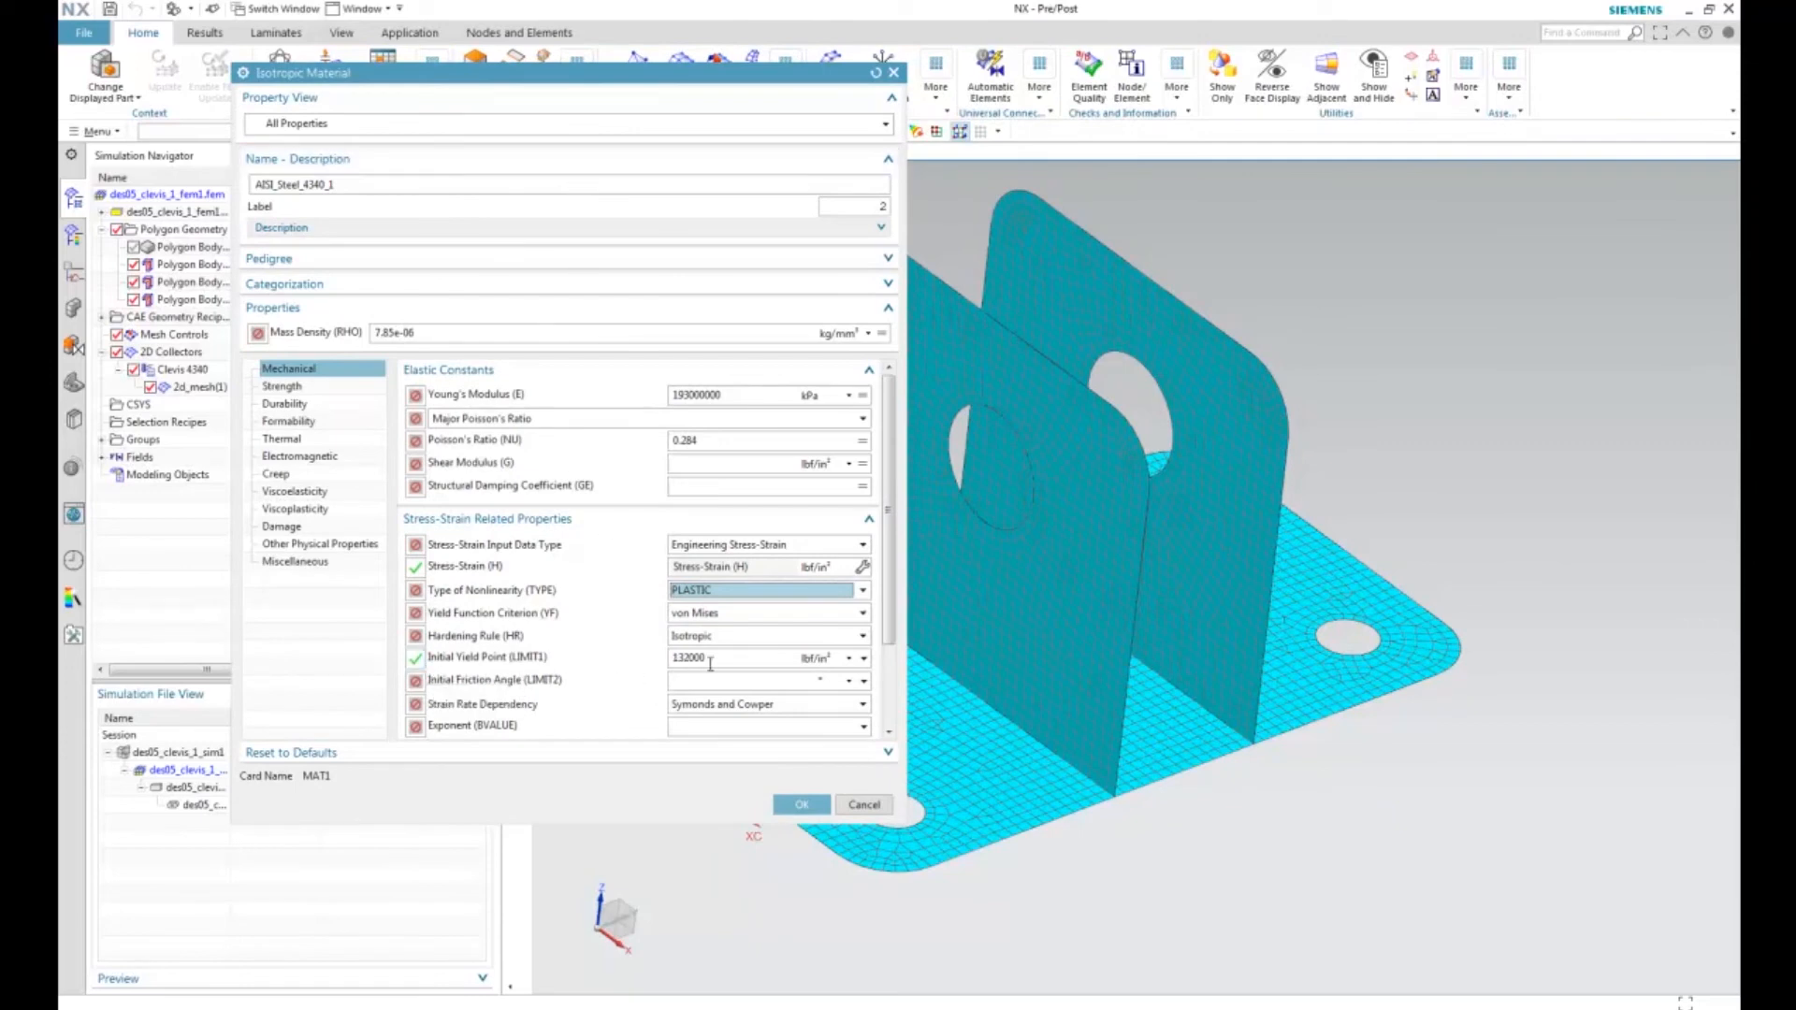
left_click(862, 568)
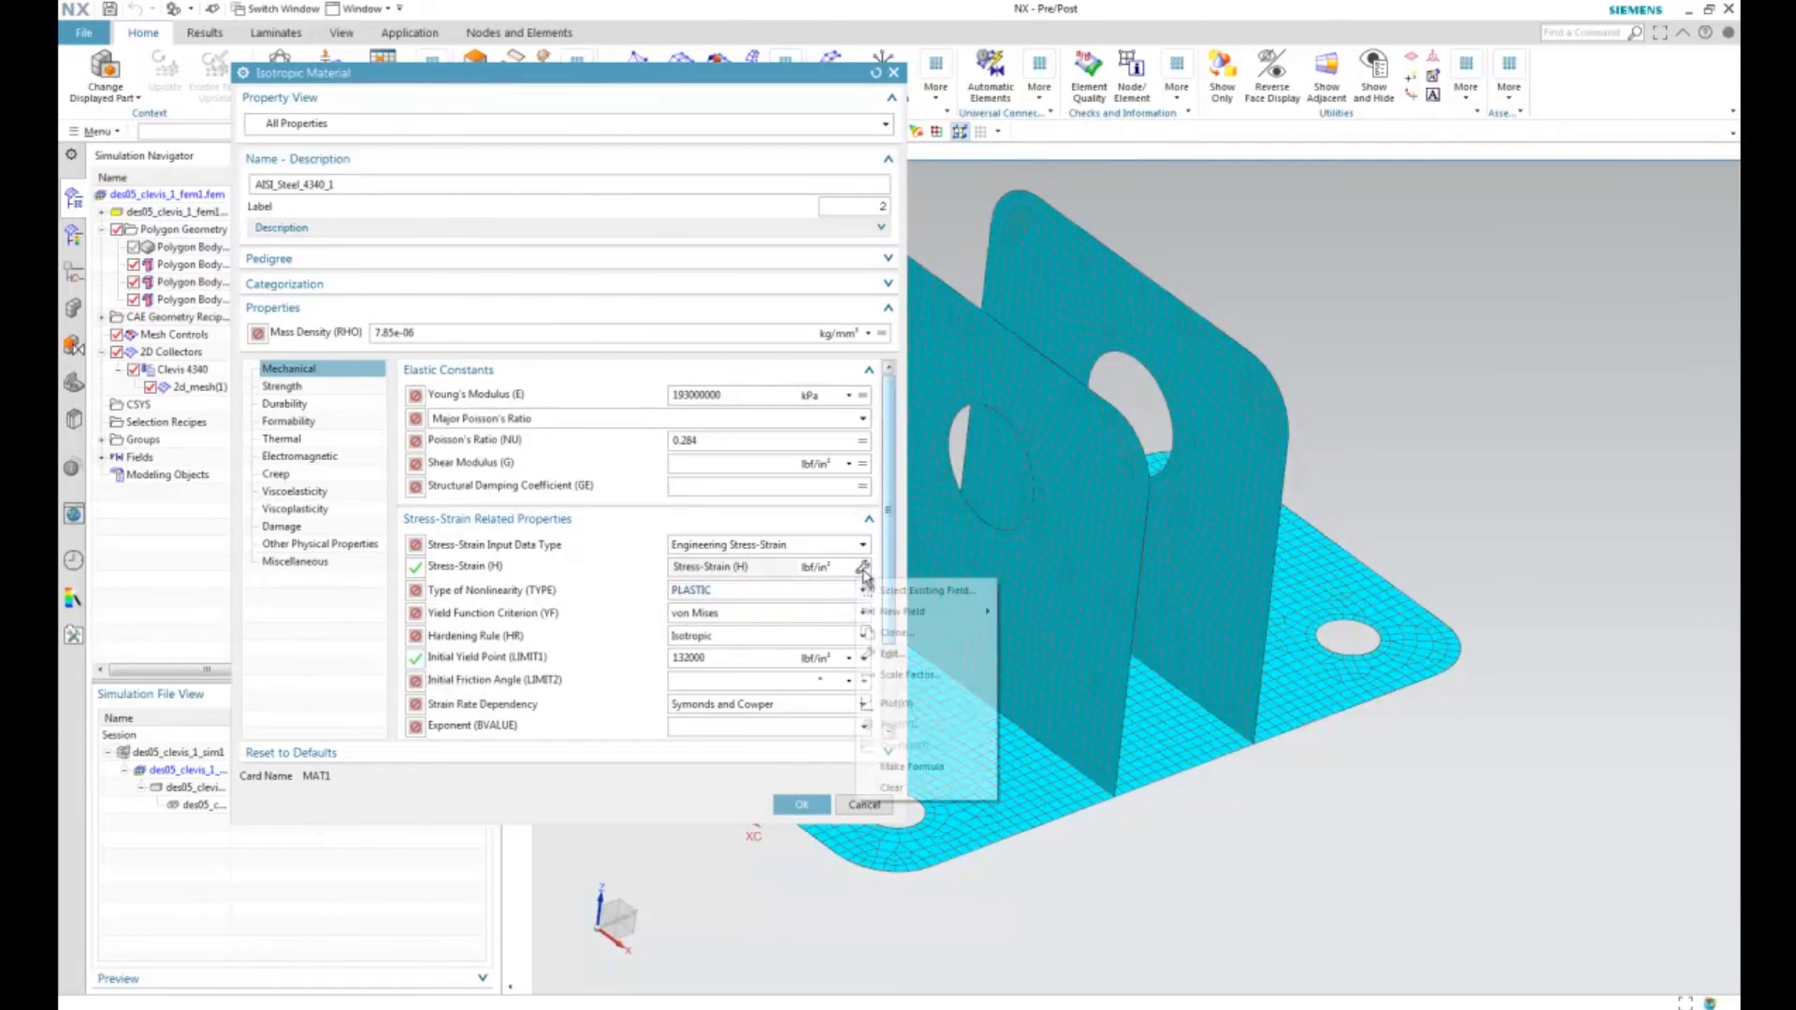
left_click(896, 703)
left_click(830, 310)
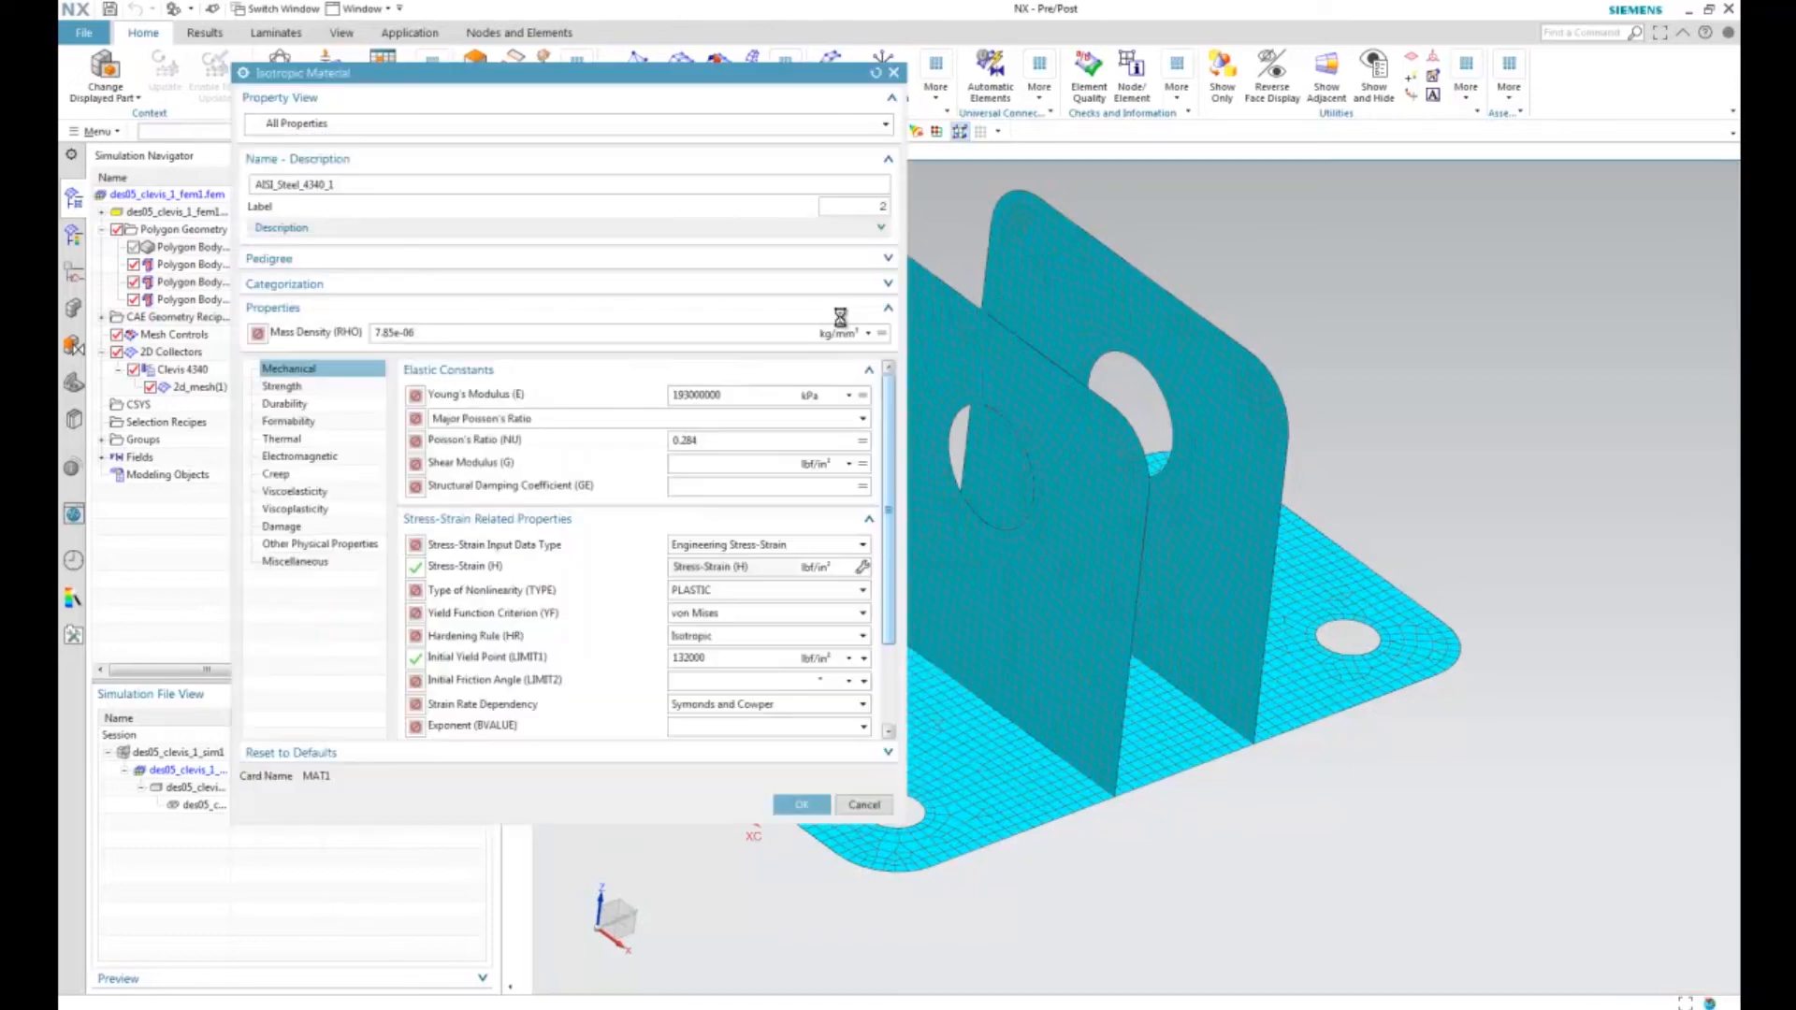
left_click_drag(660, 81, 994, 145)
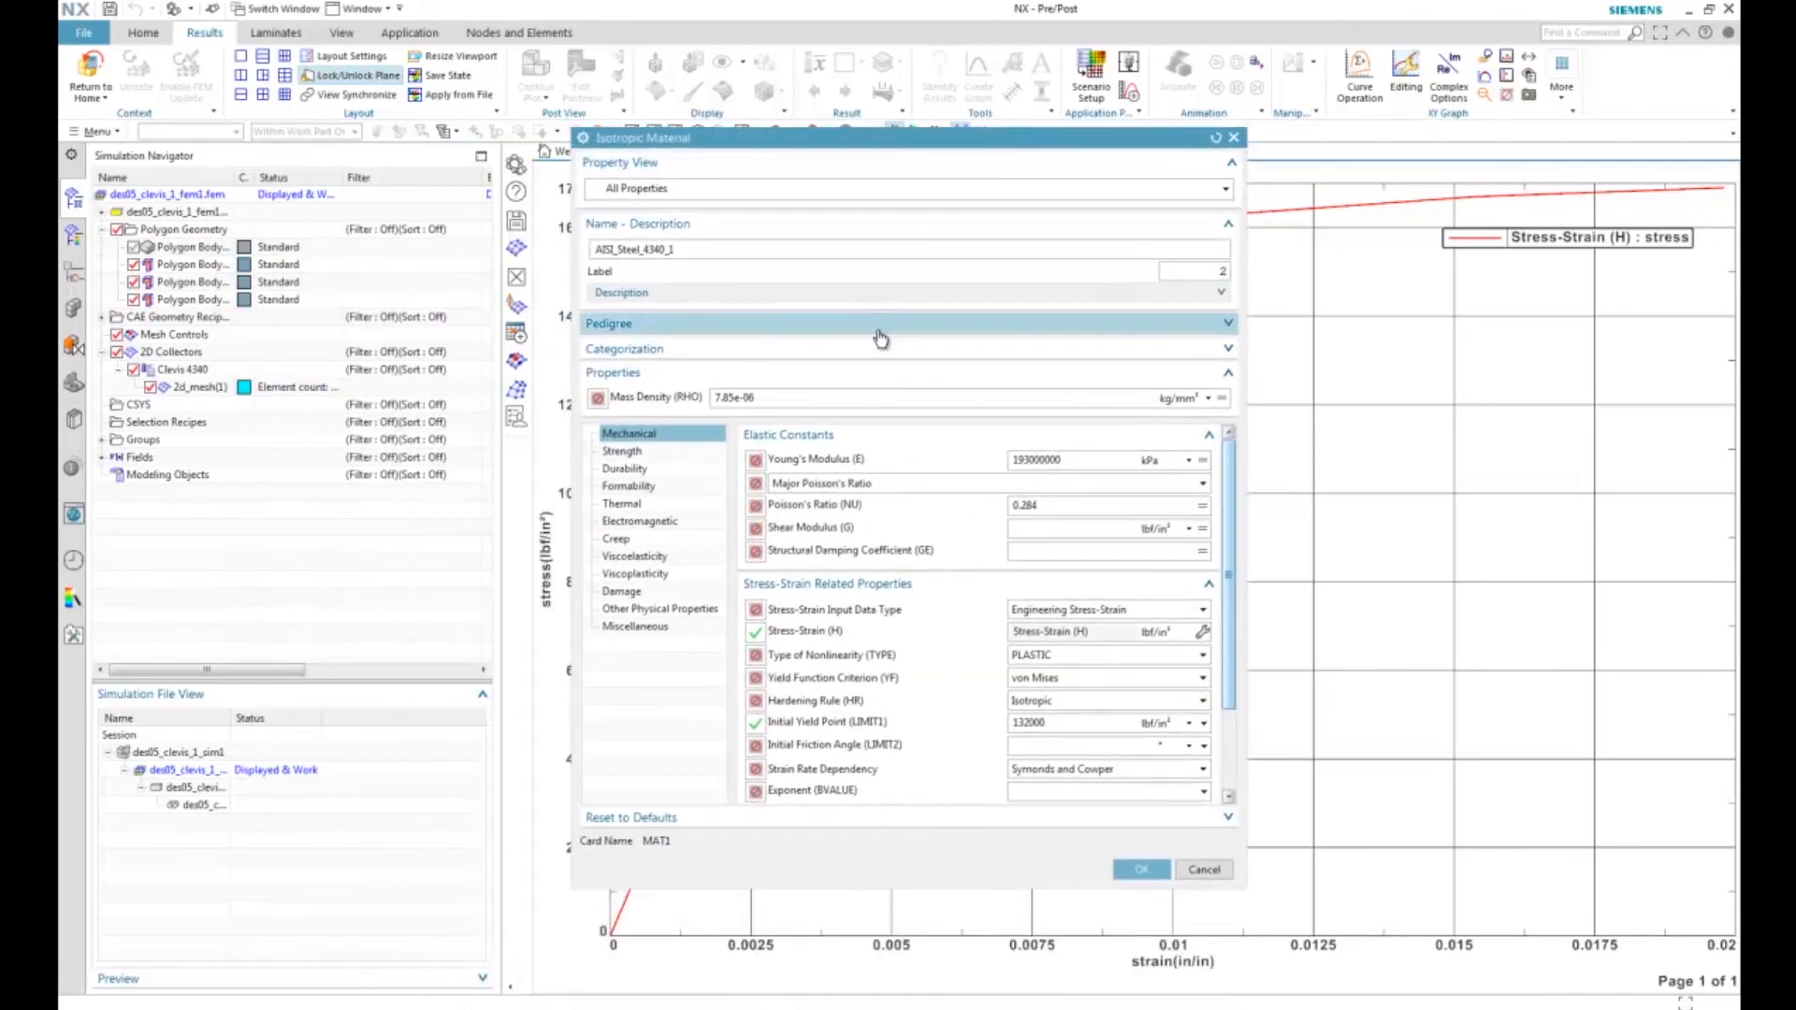
Step: Rename the material copy as AISI_Steel_4340_NL(plastic), accept it, and close the material manager
left_click(682, 250)
left_click(682, 249)
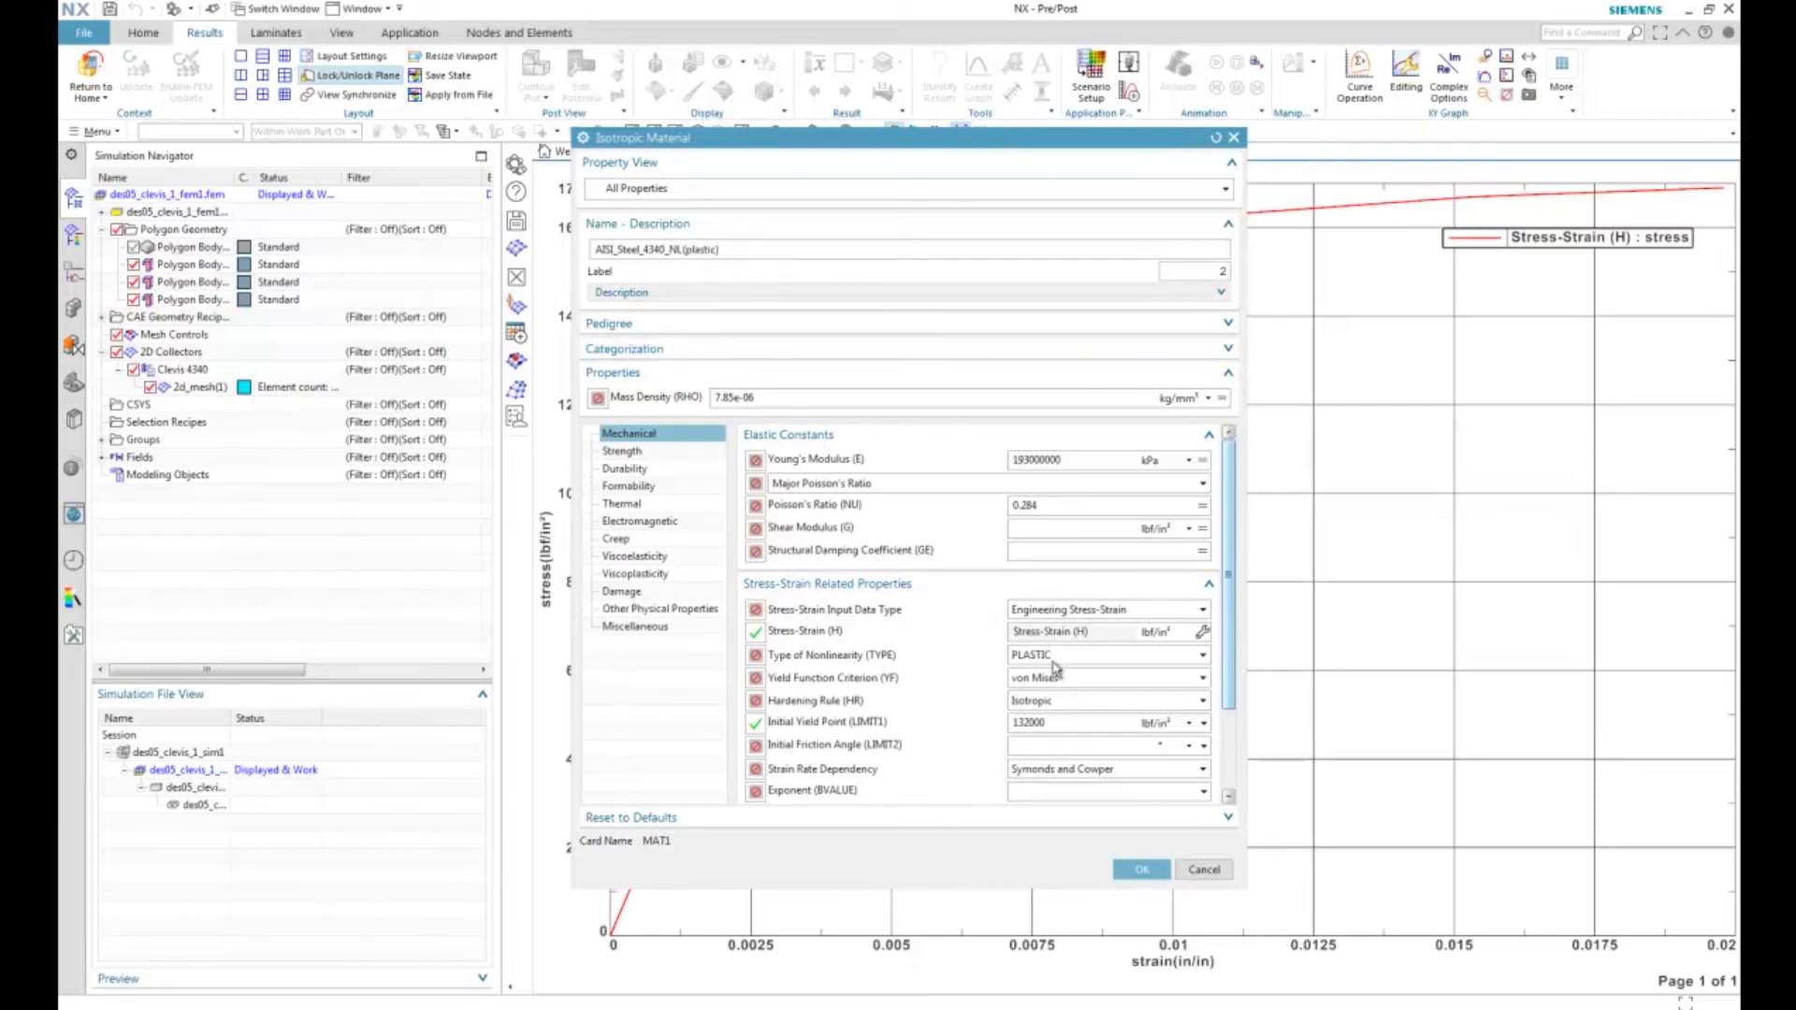
left_click(1142, 869)
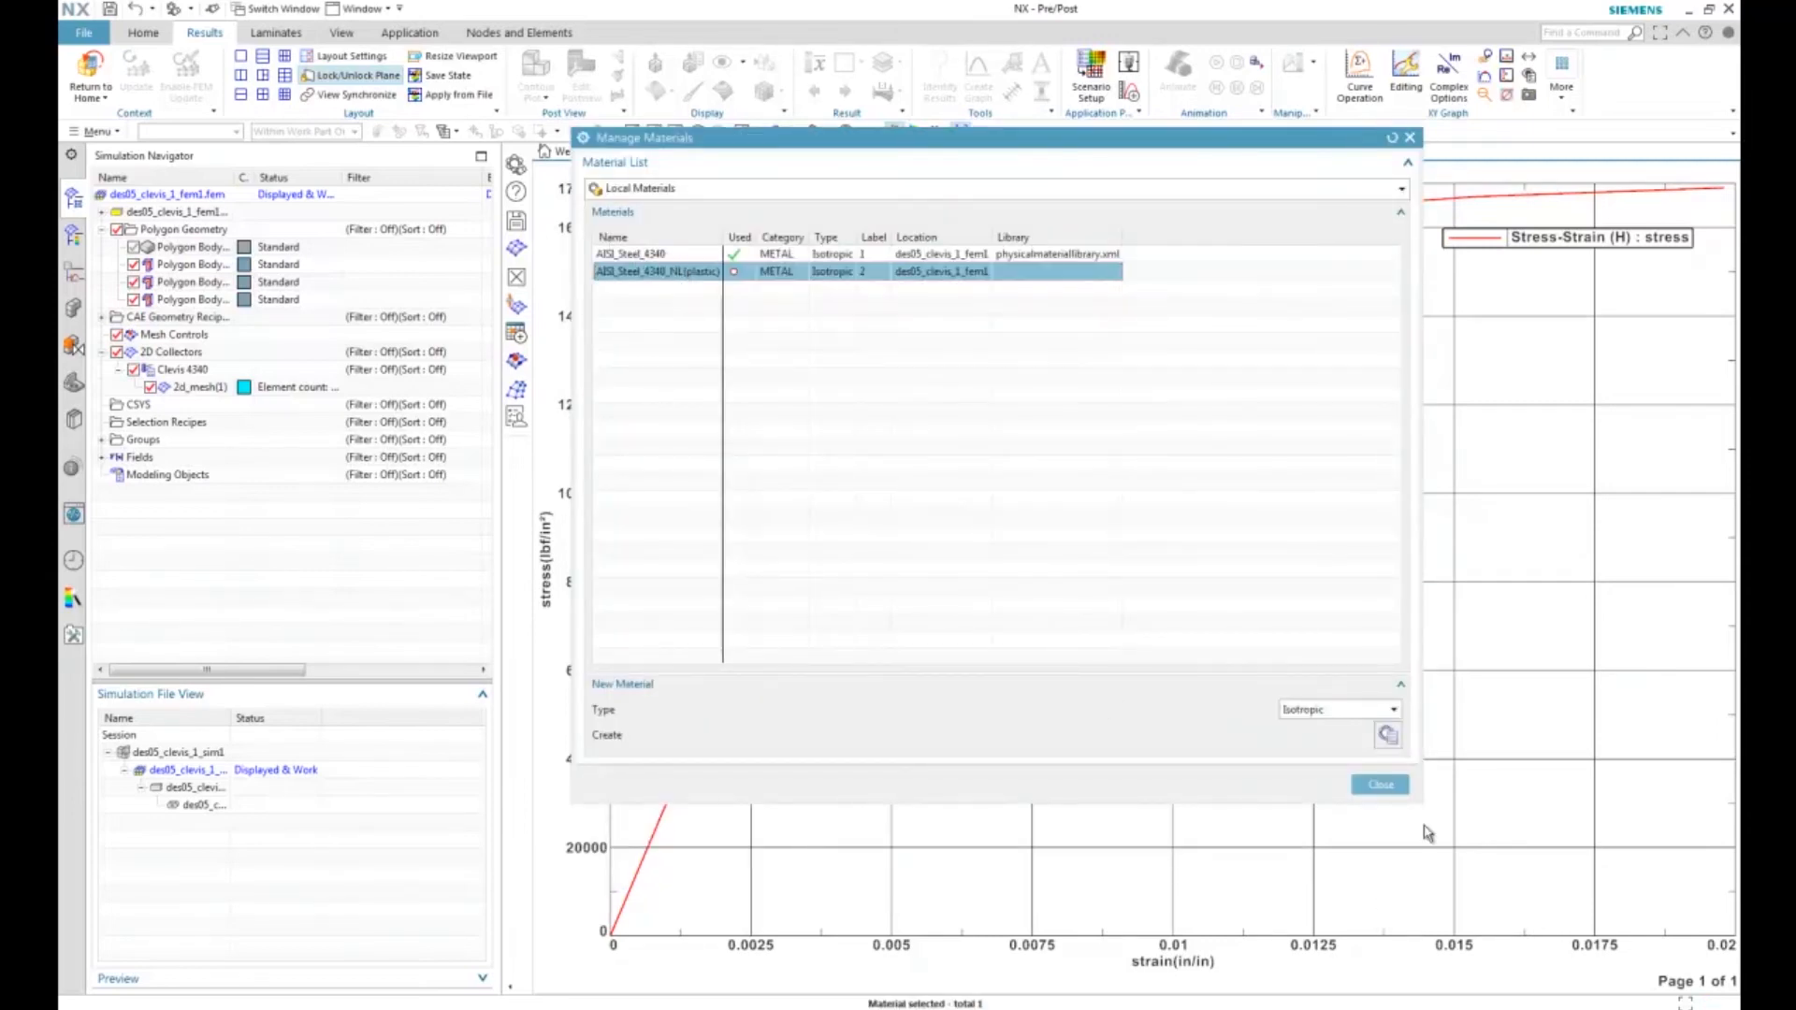
left_click(1377, 784)
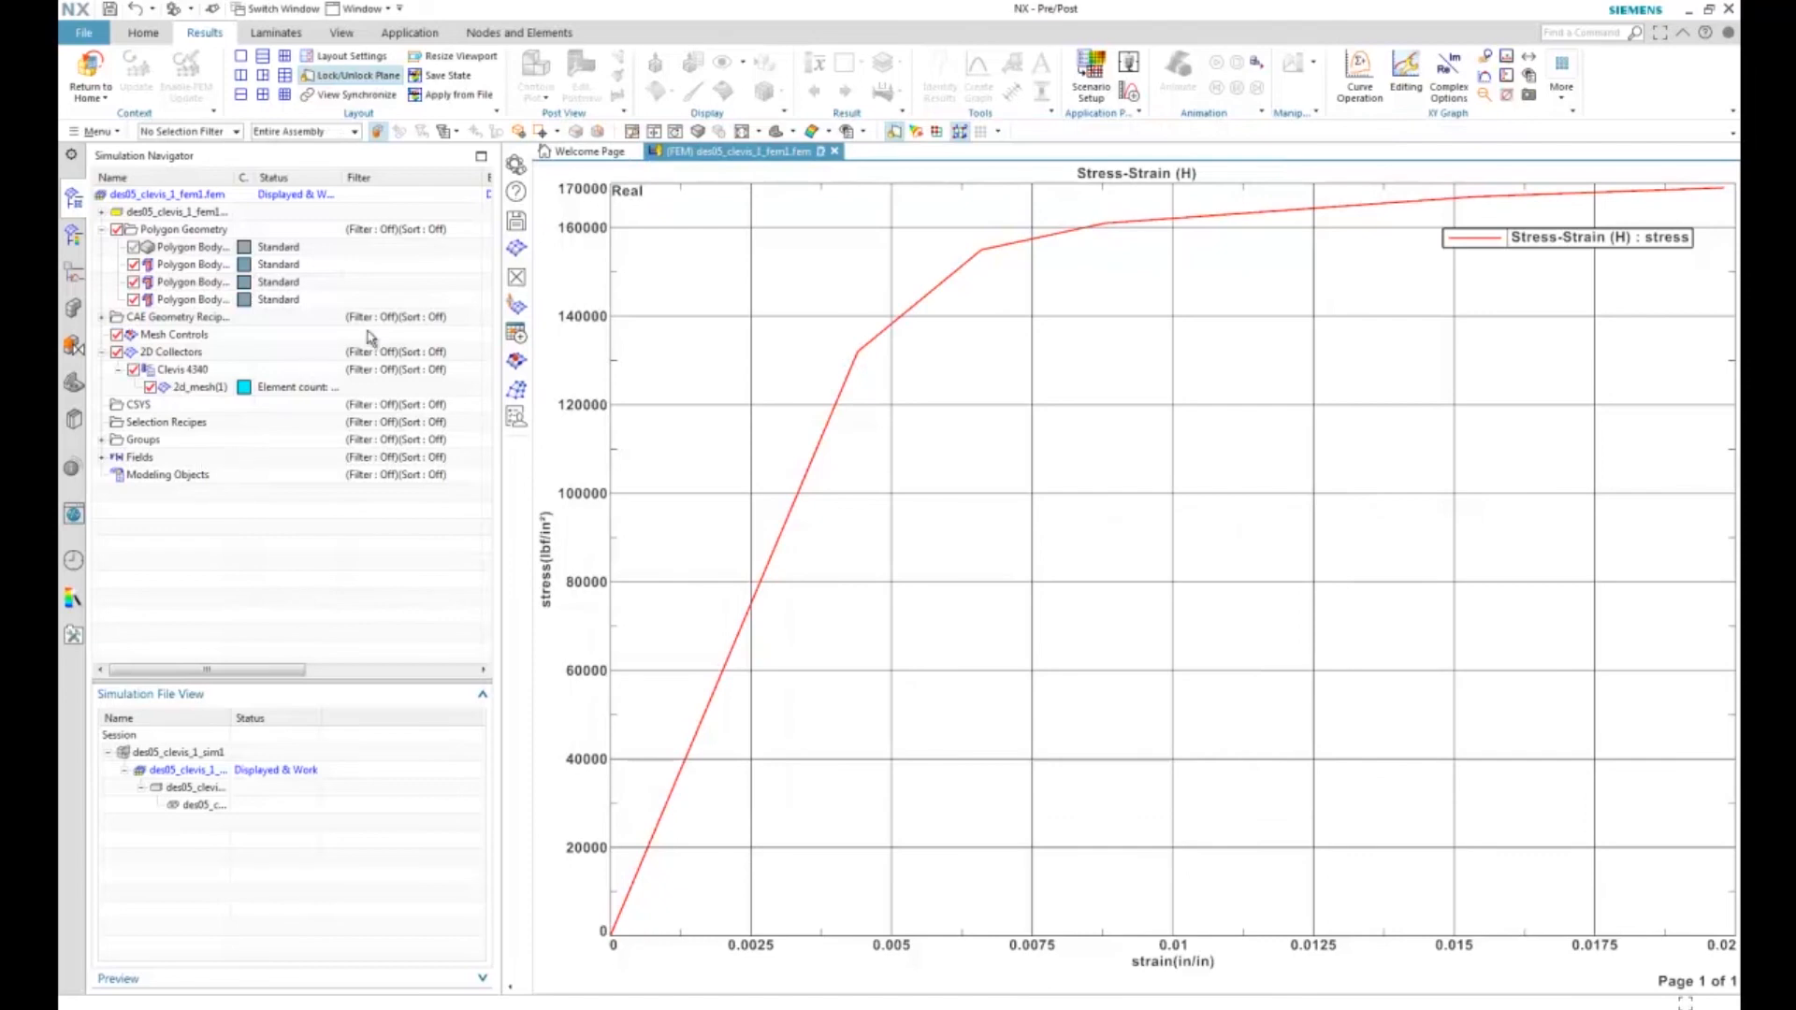
Step: Return to the model display and start a 2D ThinShell mesh collector named 4340 NL
left_click(89, 74)
left_click(383, 73)
left_click(696, 192)
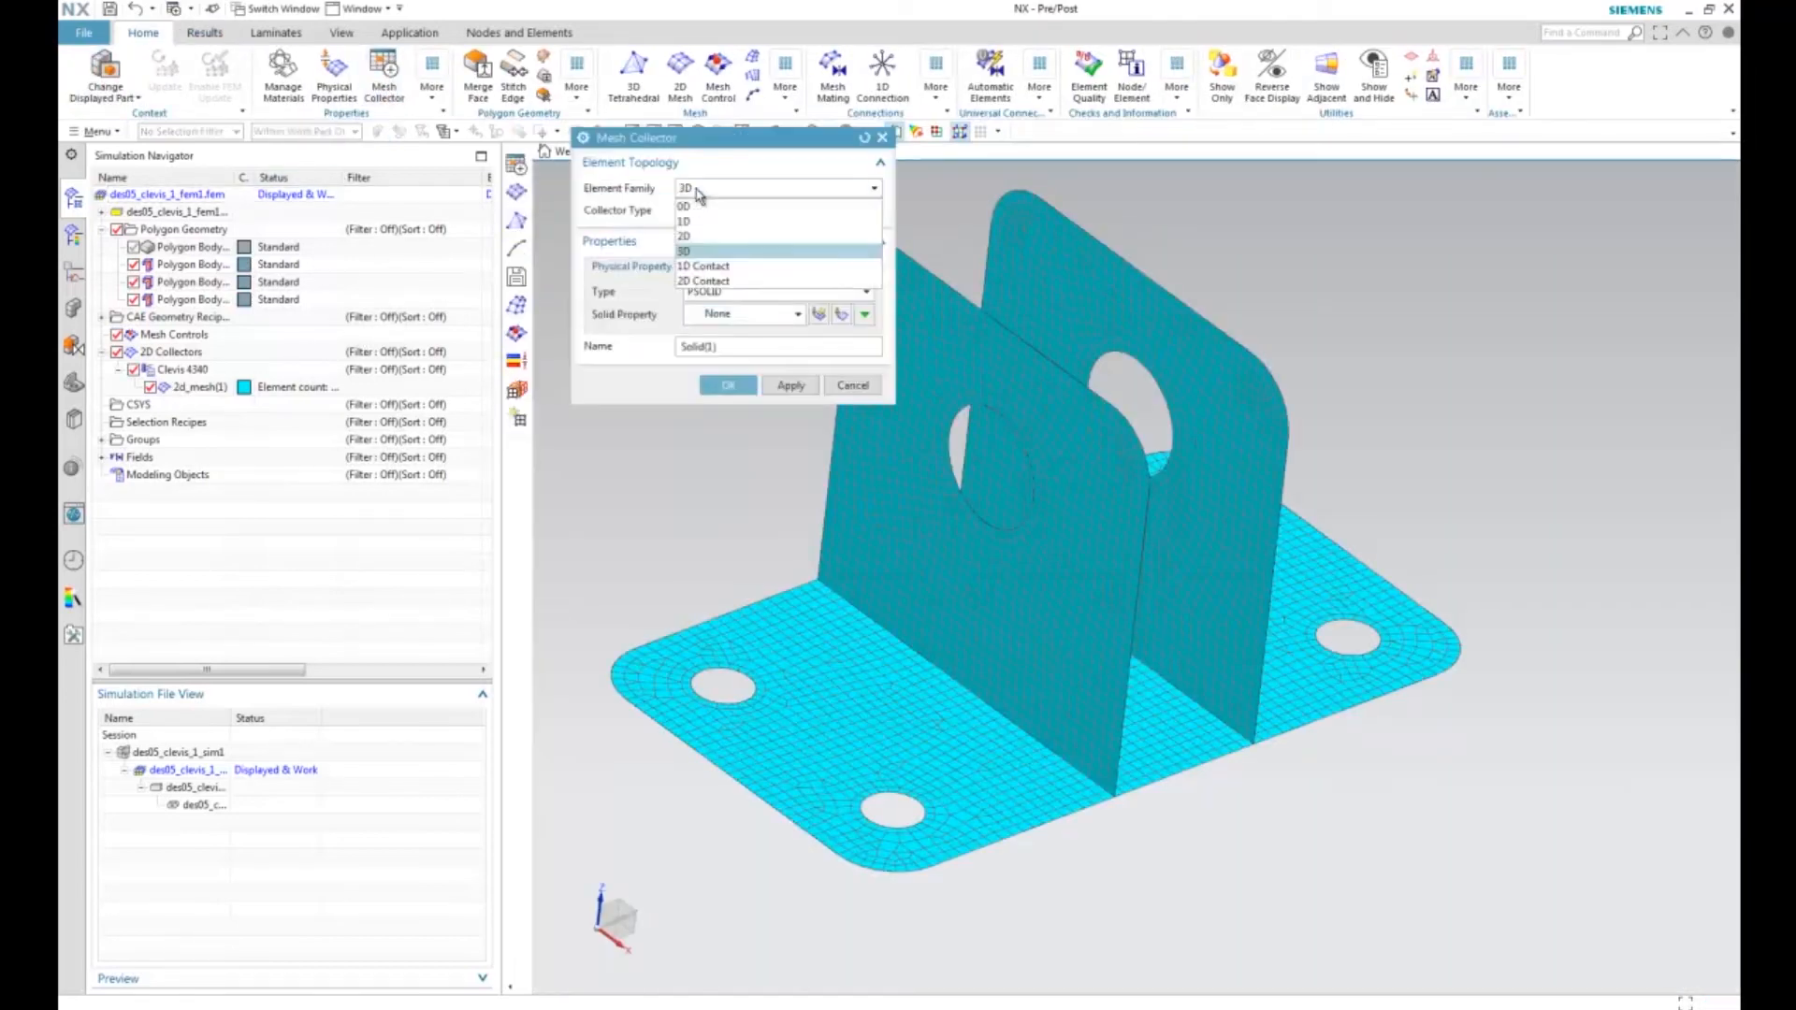
left_click(698, 233)
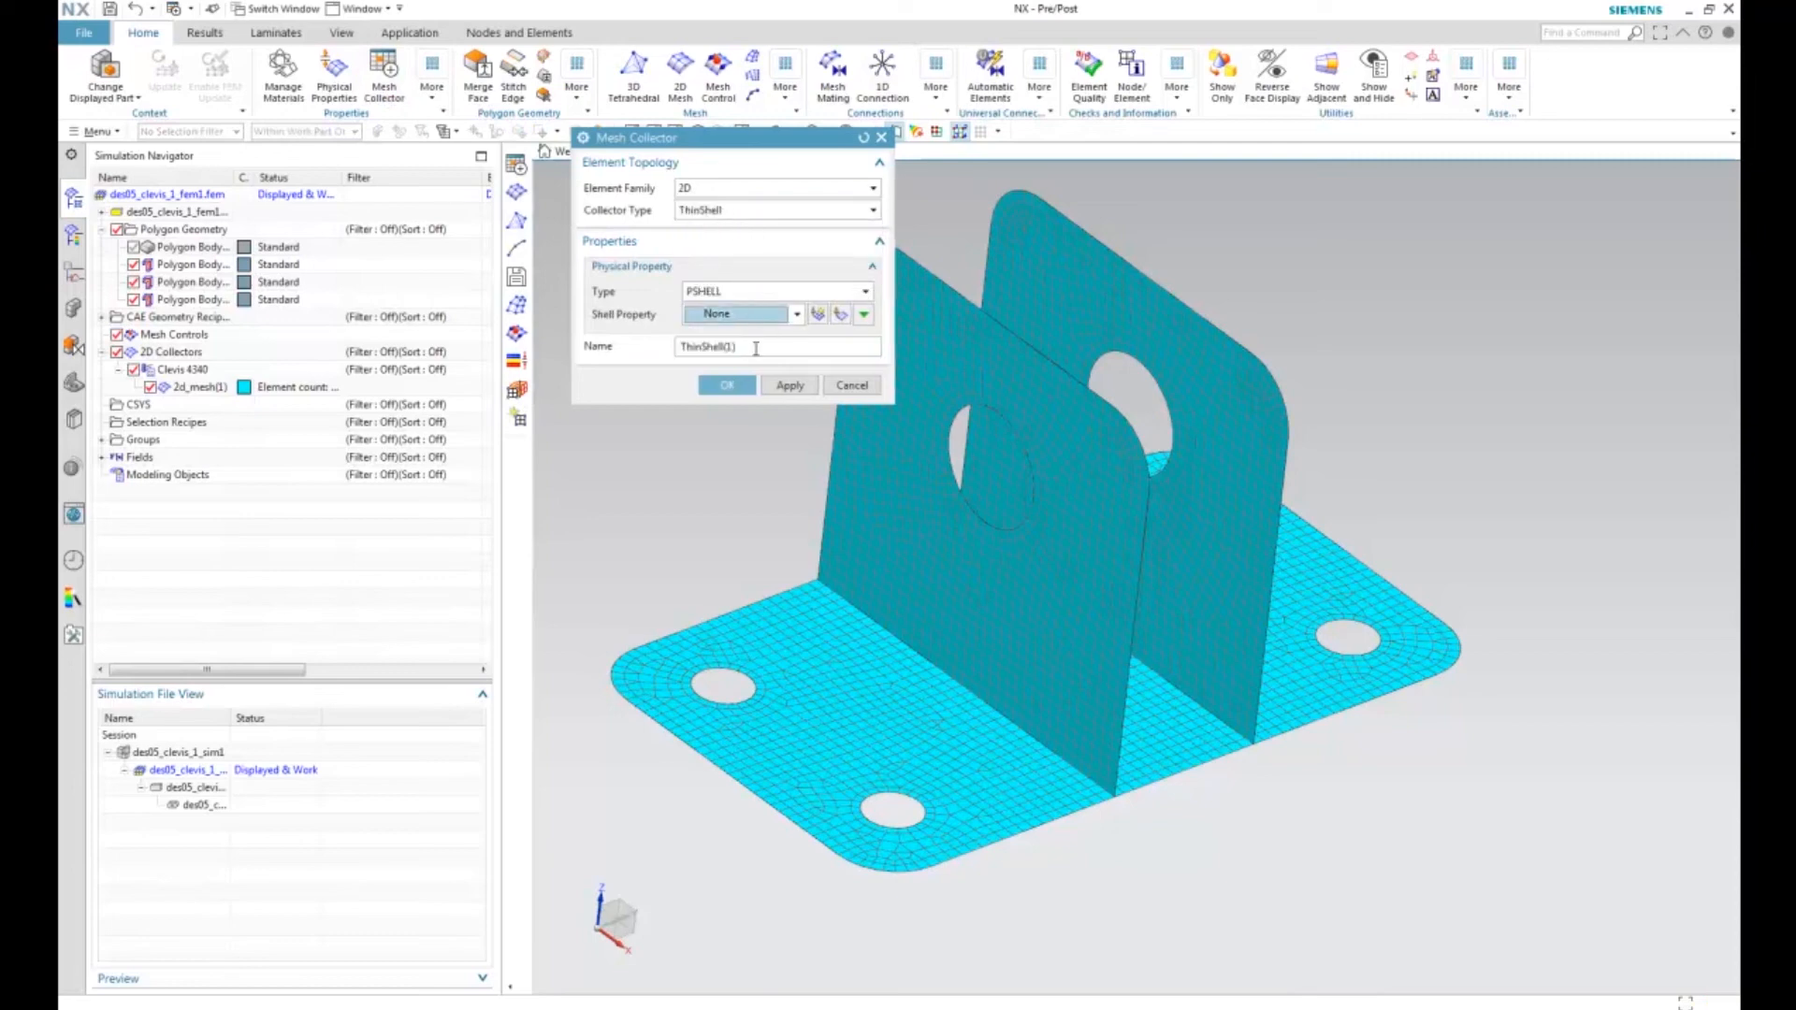
left_click(738, 347)
type("4340 NL")
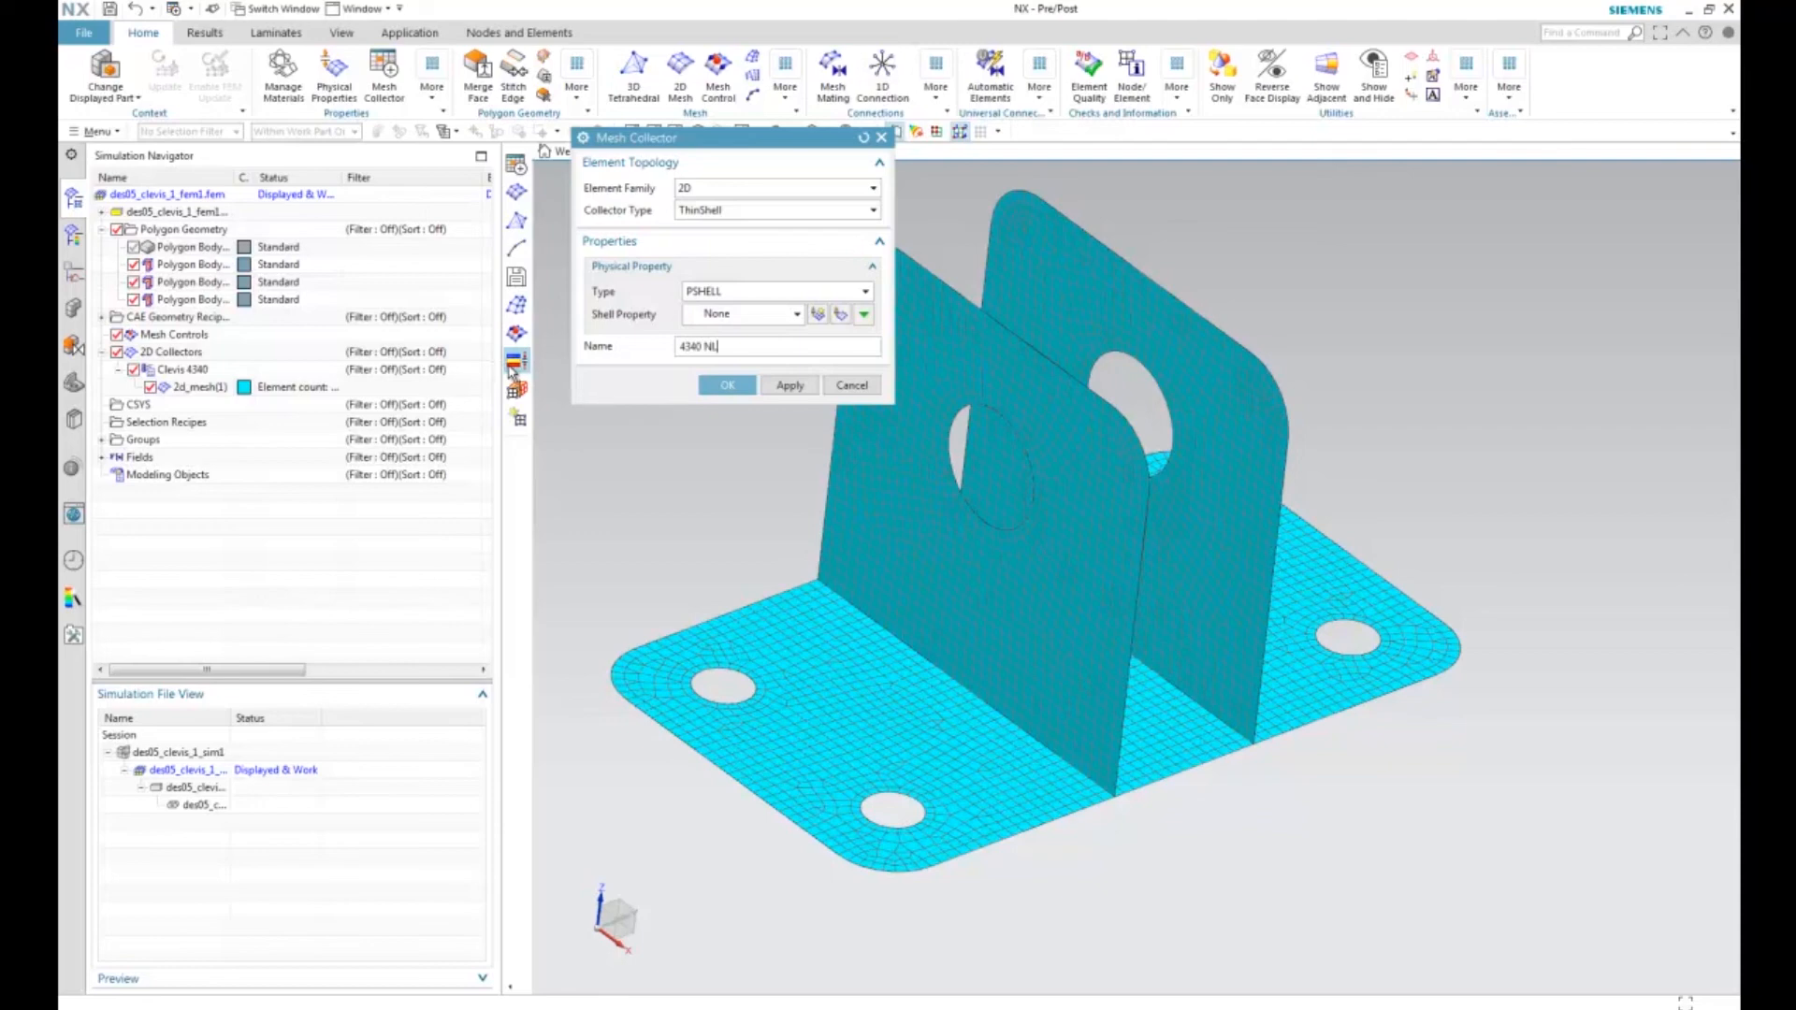
Step: Create a PSHELL property using AISI_Steel_4340_NL(plastic) as Material 1, leaving the default thickness empty, and accept the 4340 NL mesh collector
left_click(818, 315)
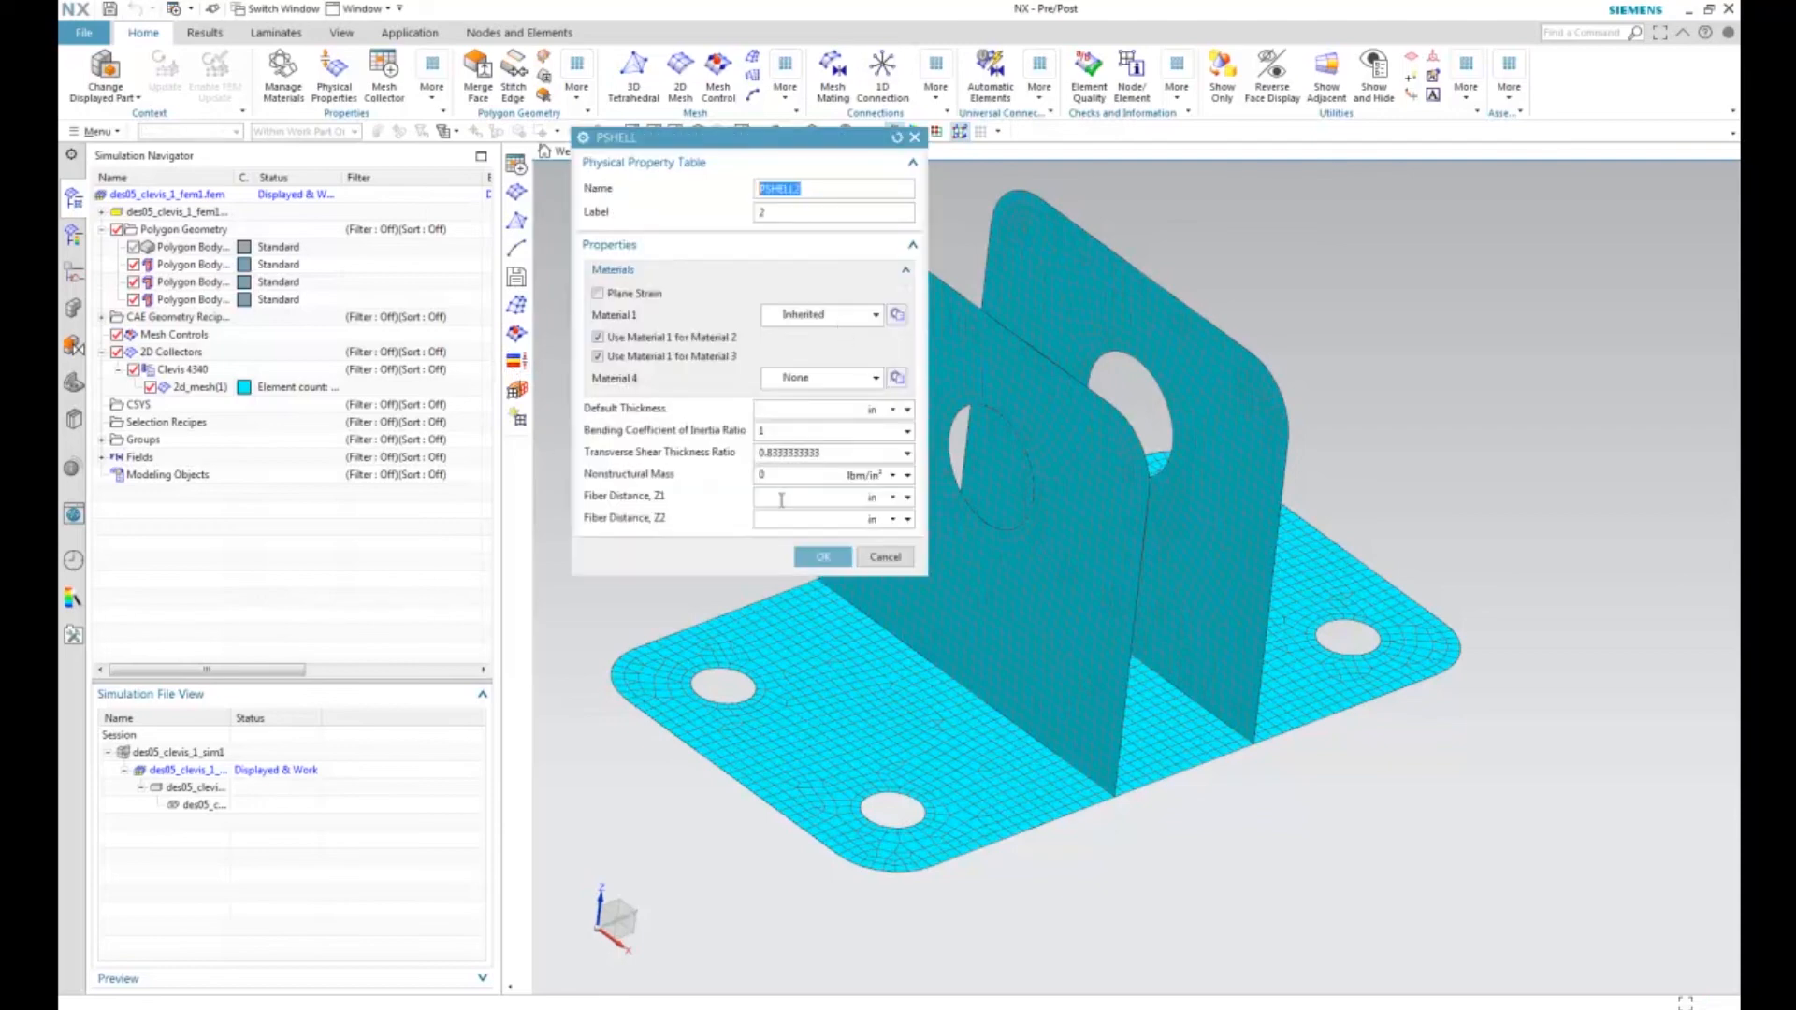
left_click(896, 315)
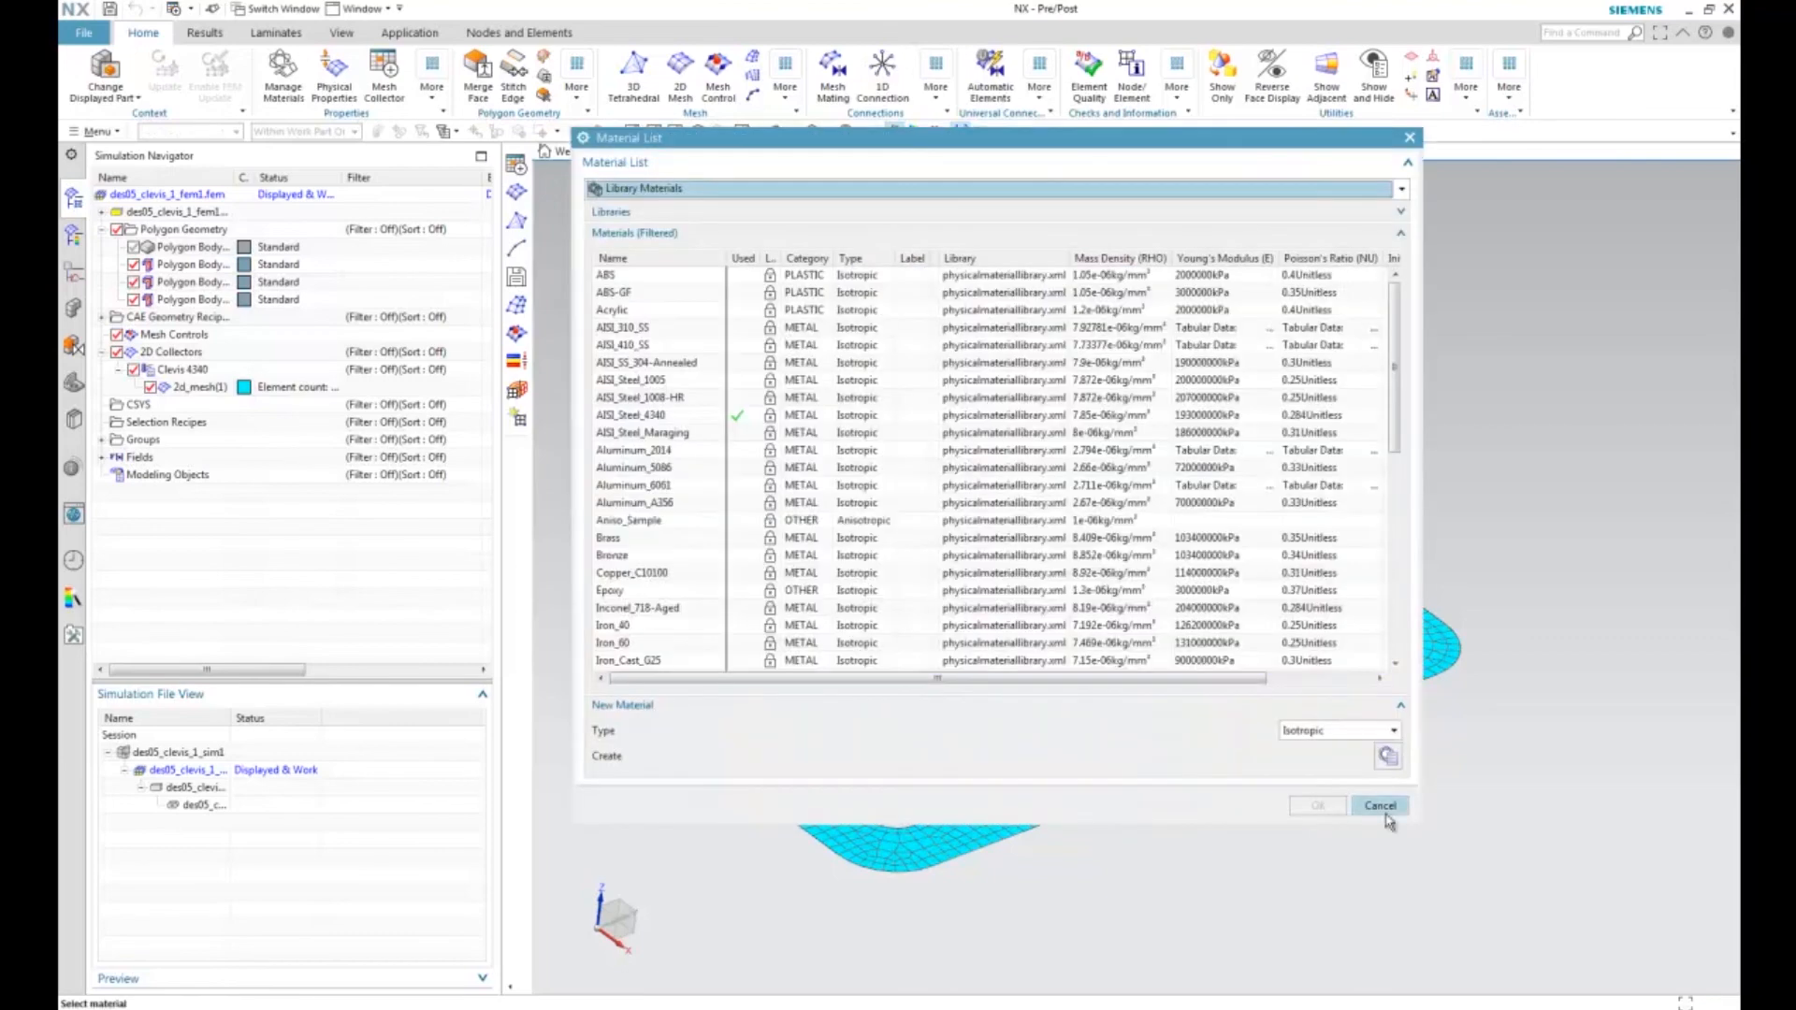
left_click(1379, 806)
left_click(877, 316)
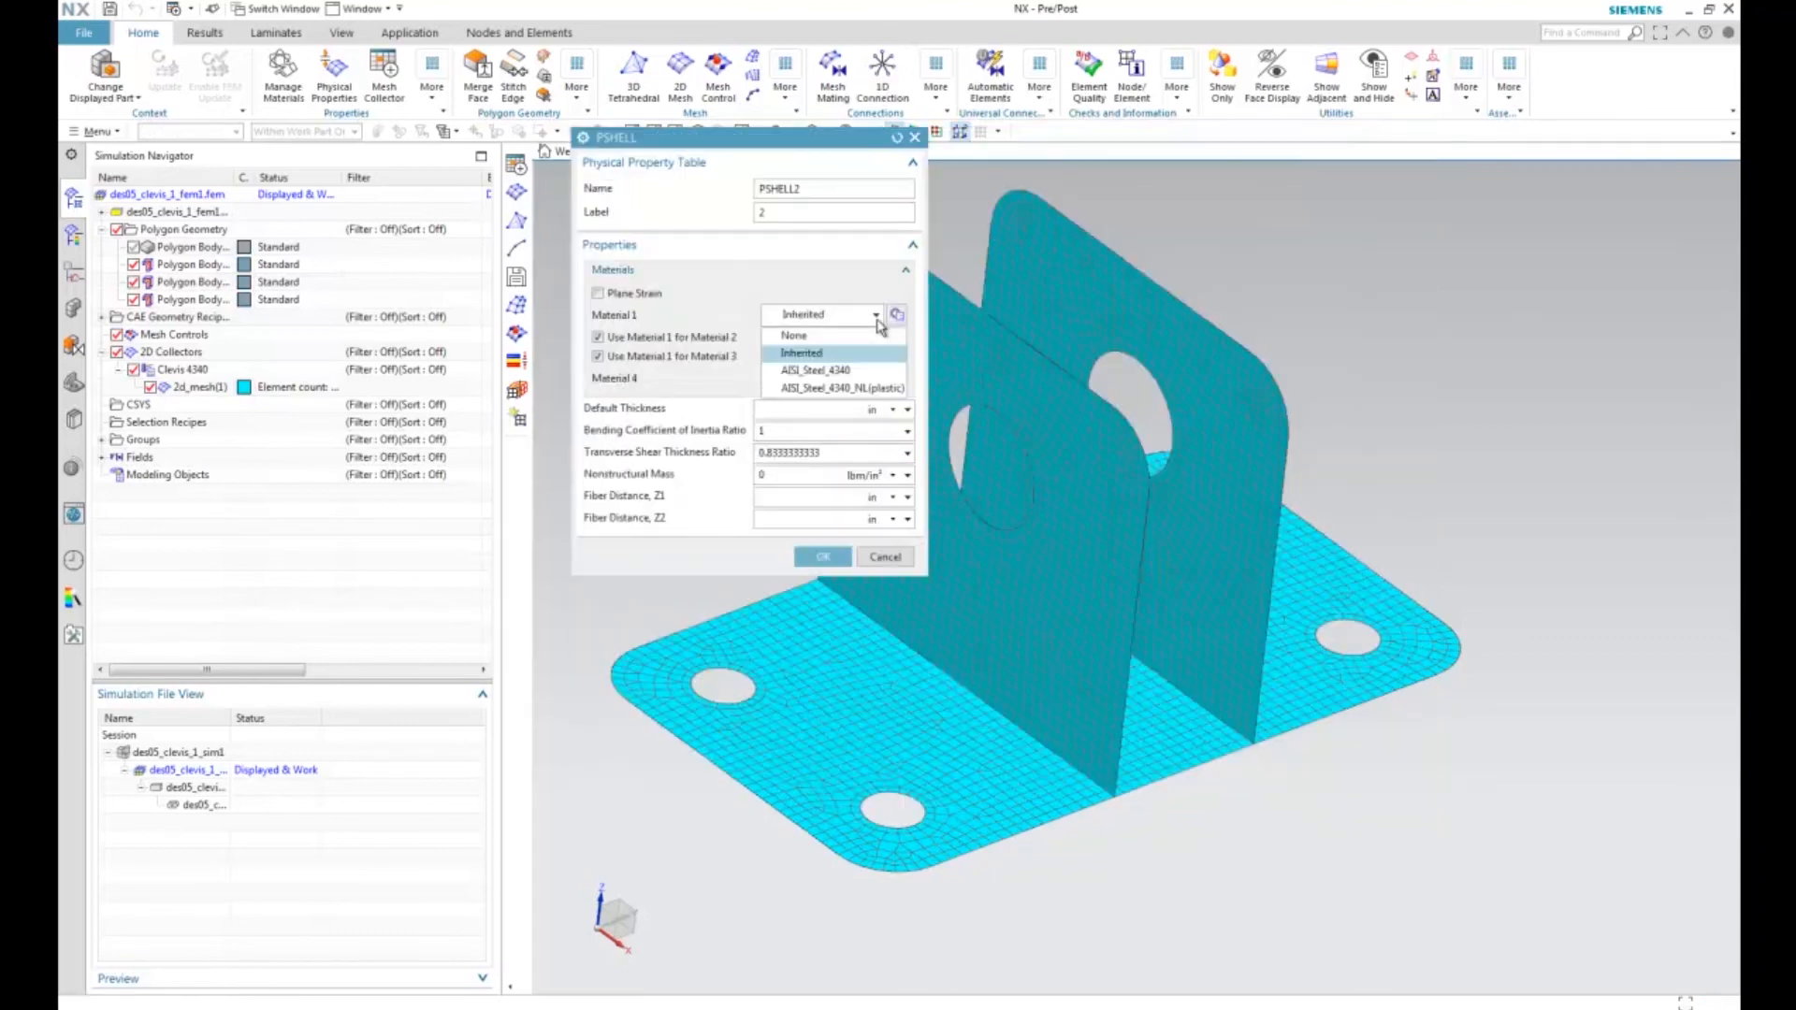
left_click(859, 389)
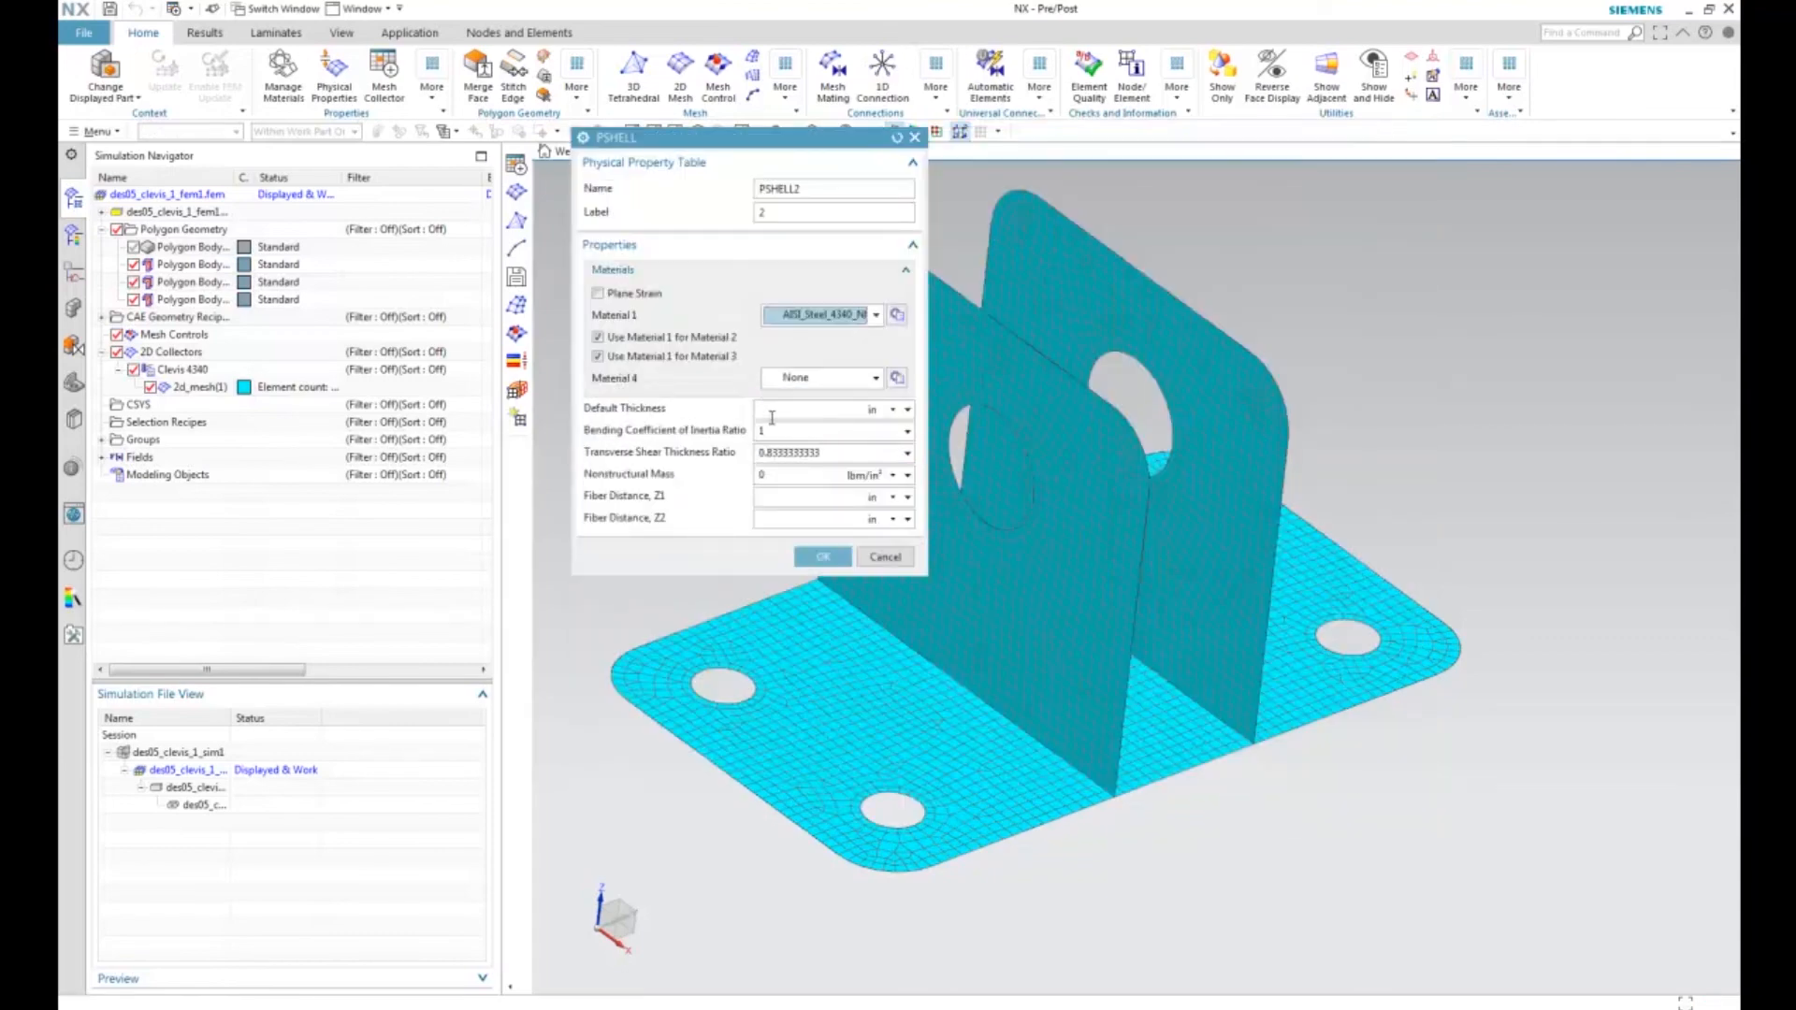
left_click(817, 558)
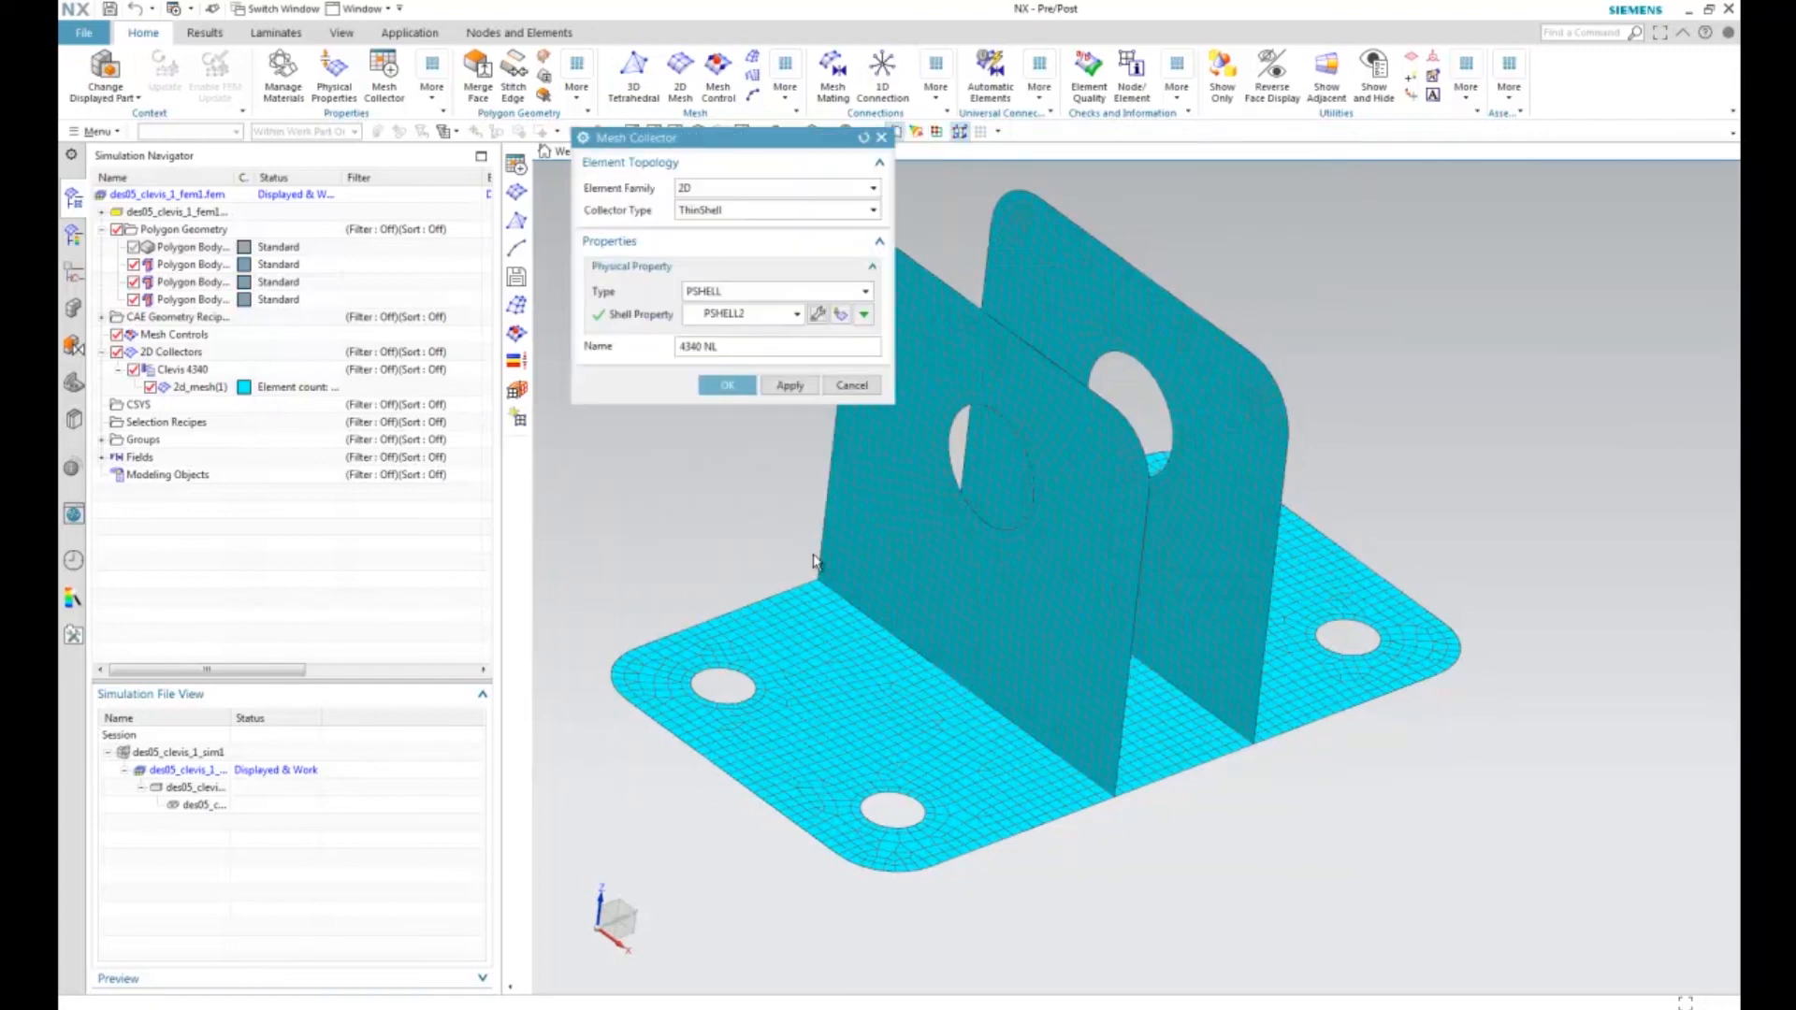
left_click(722, 387)
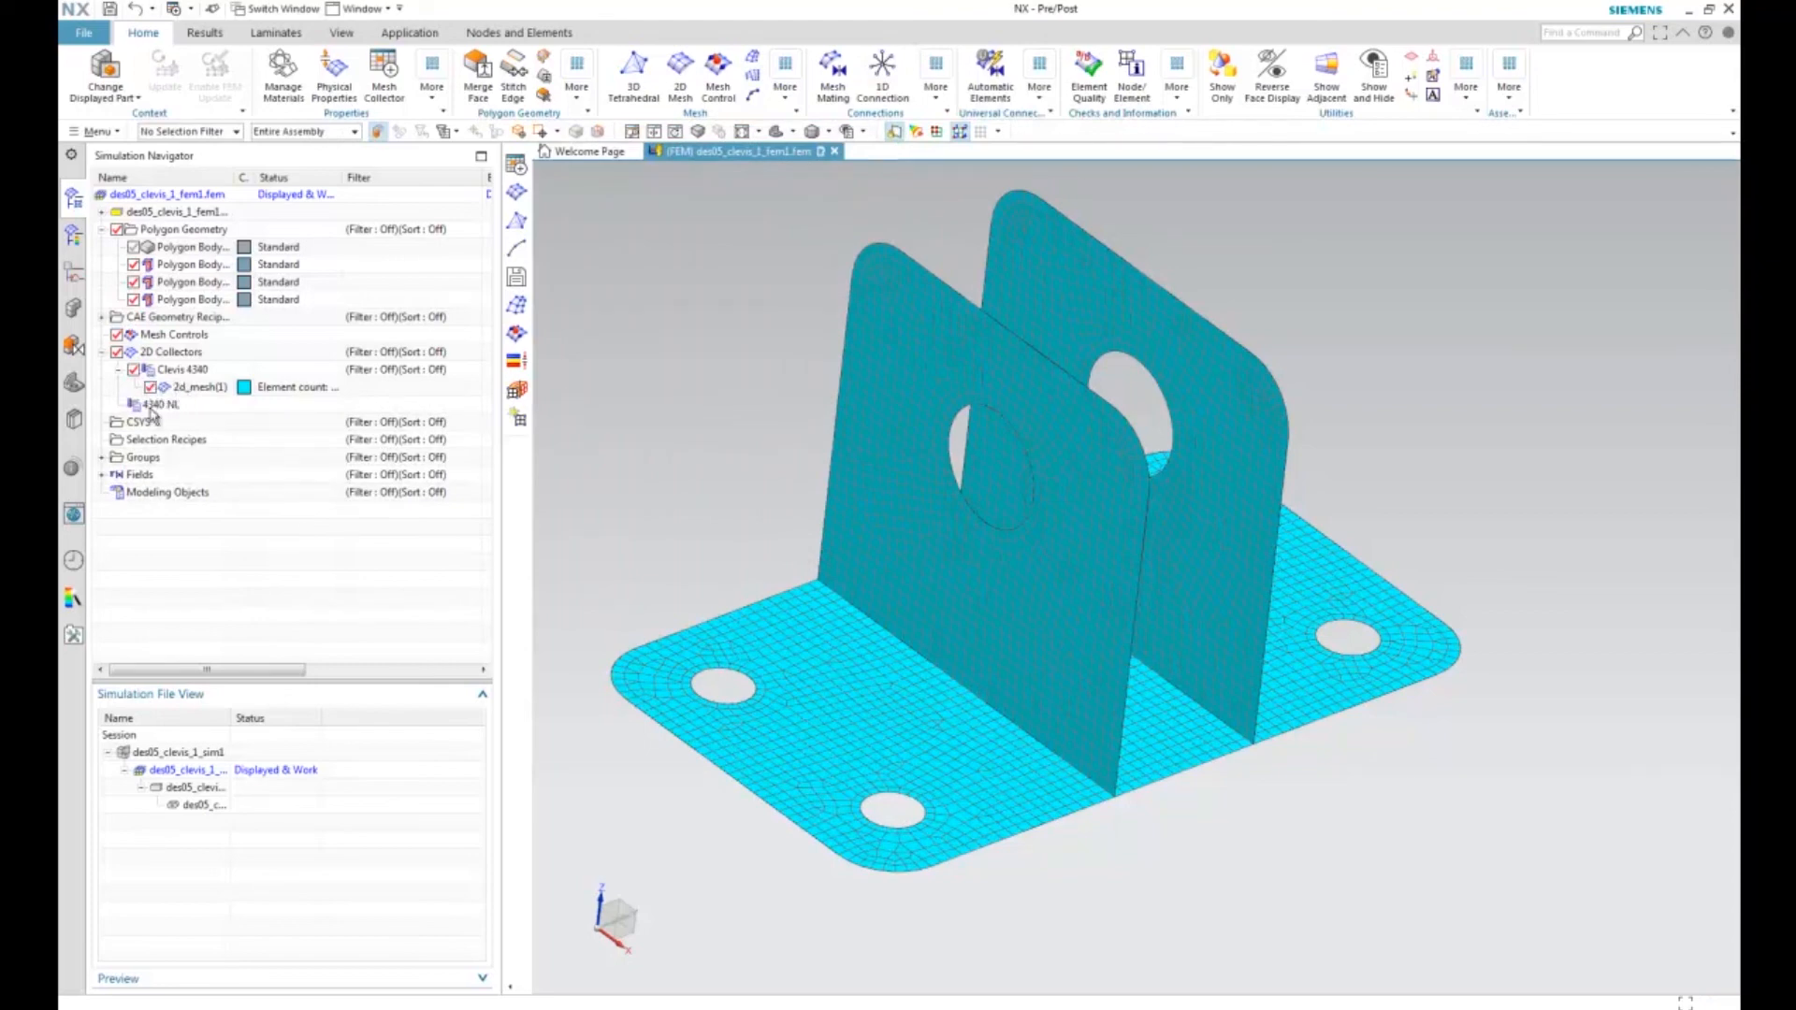
Step: Move 2d_mesh(1) from the Clevis 4340 collector into the 4340 NL collector, keeping its mesh display settings
left_click(206, 387)
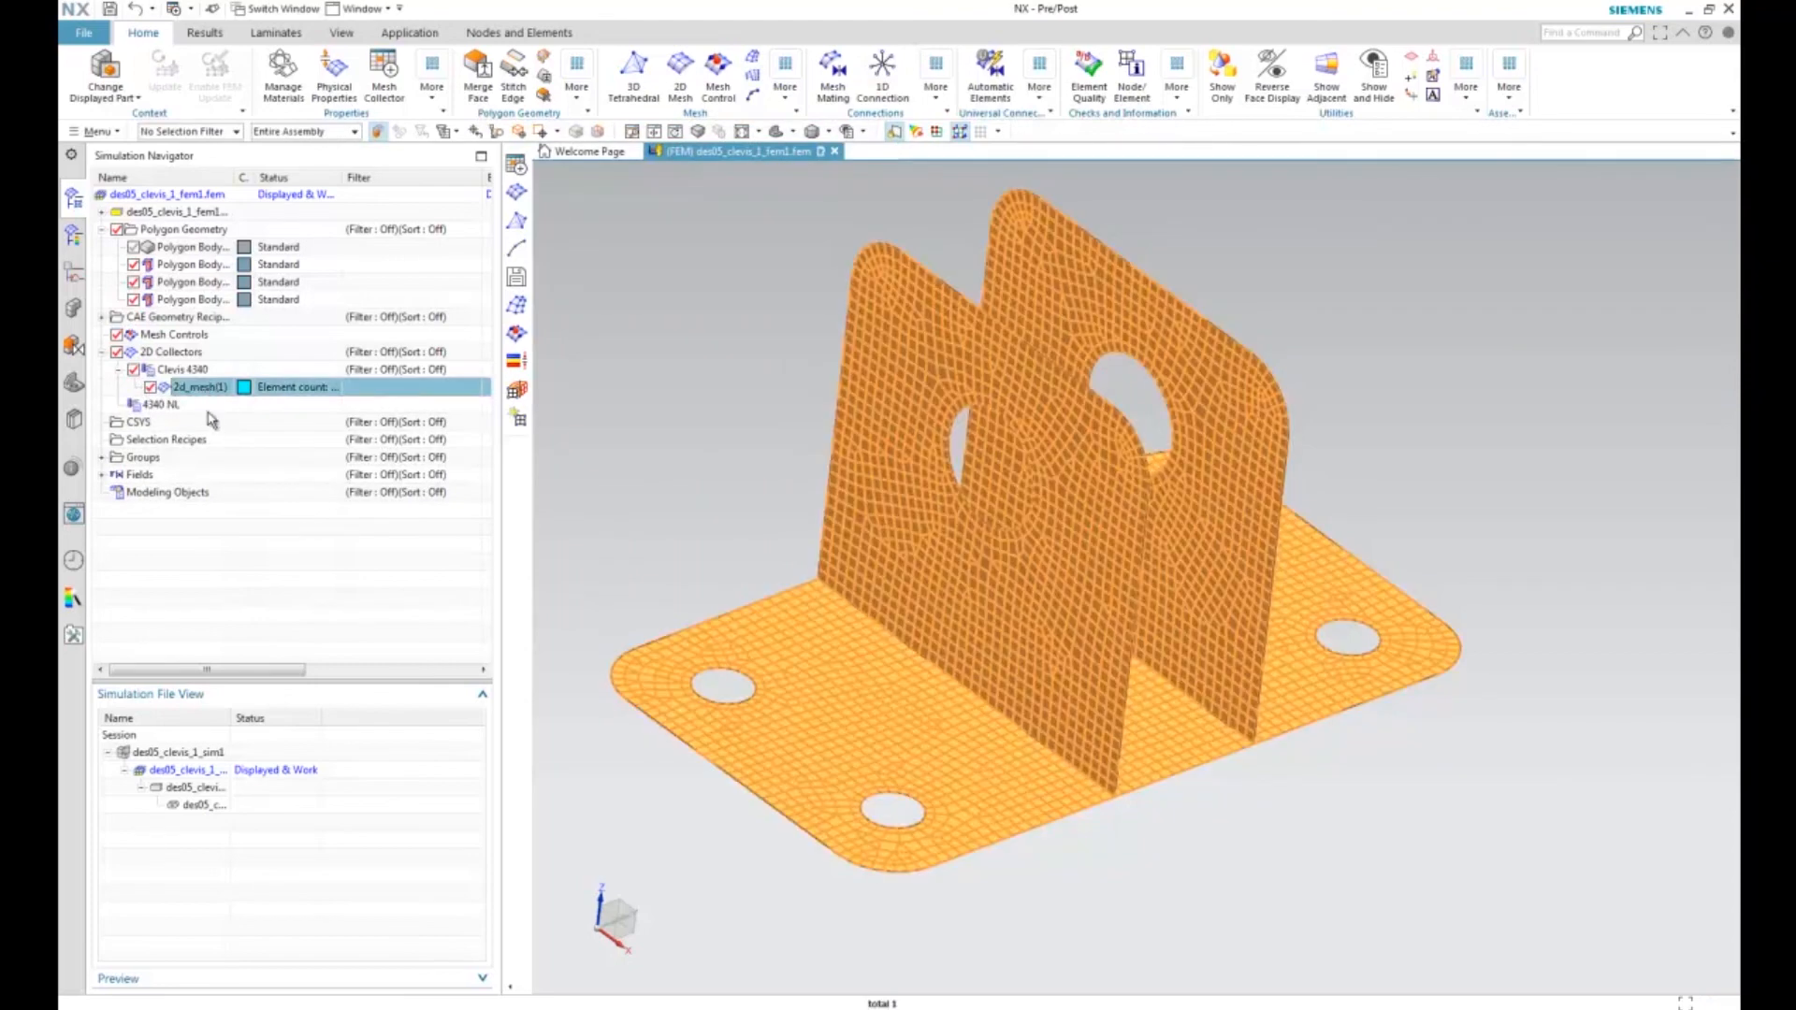
left_click_drag(196, 388, 171, 411)
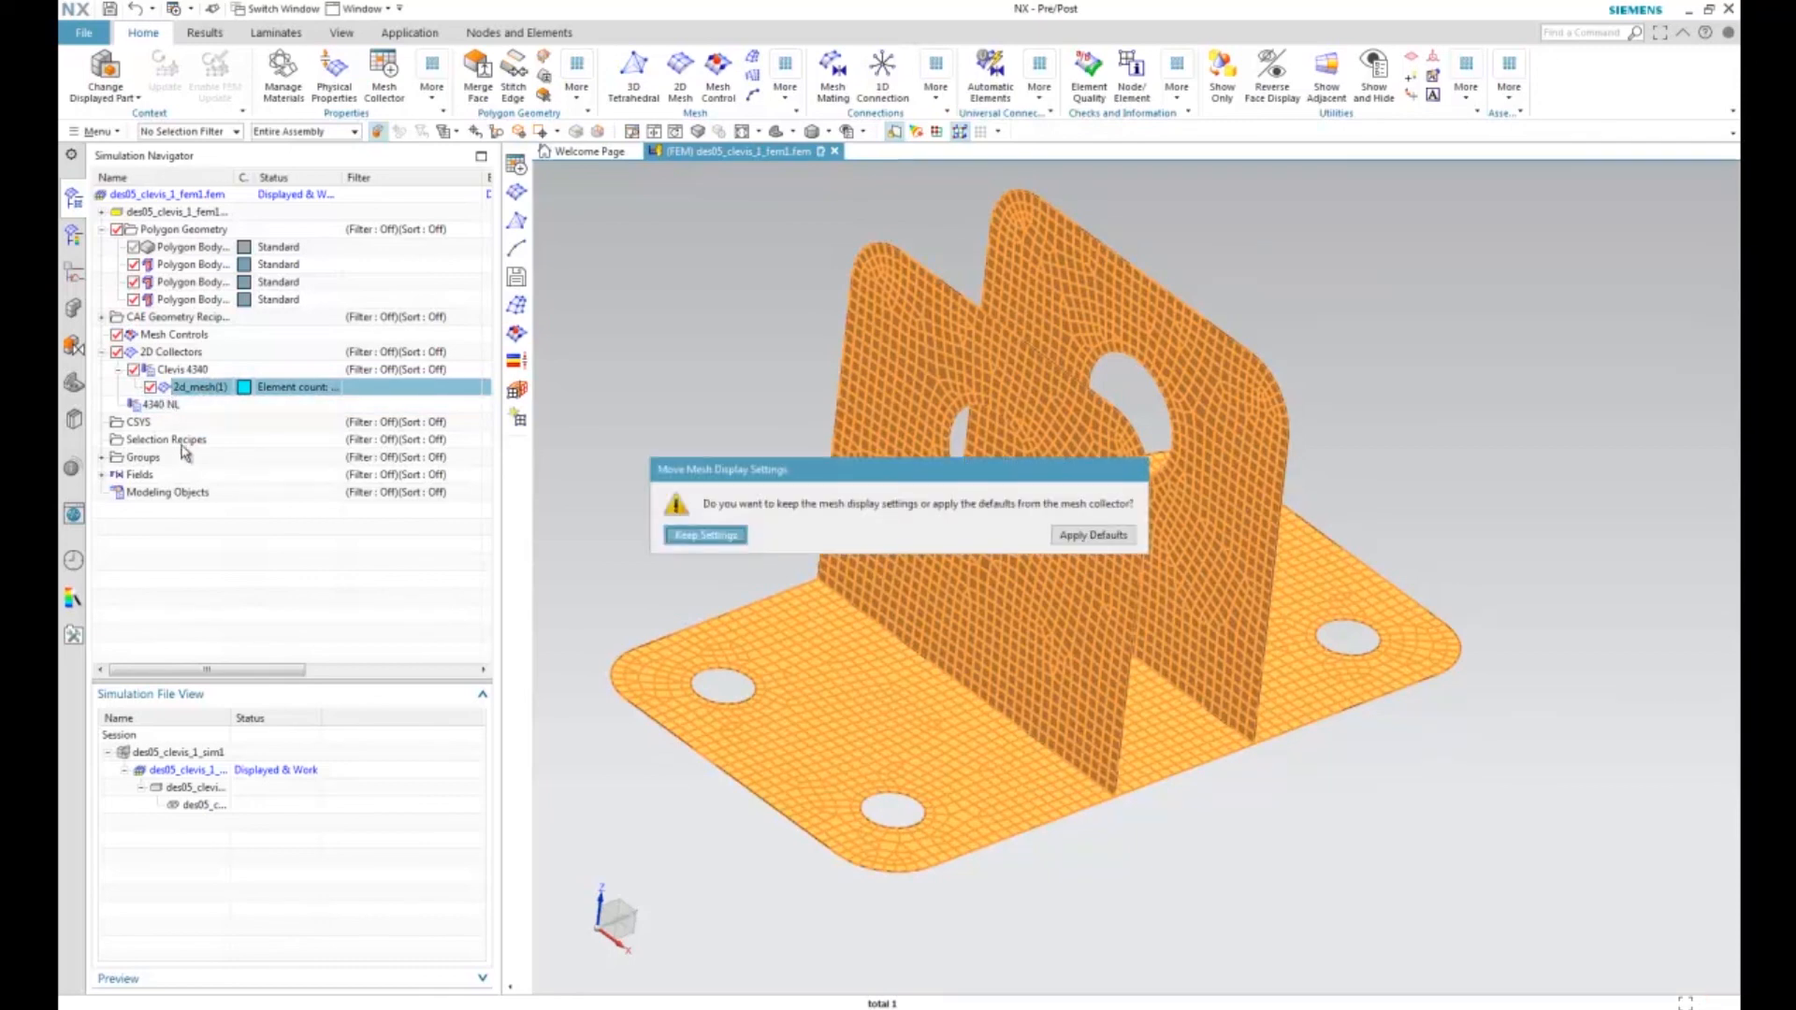
left_click(720, 535)
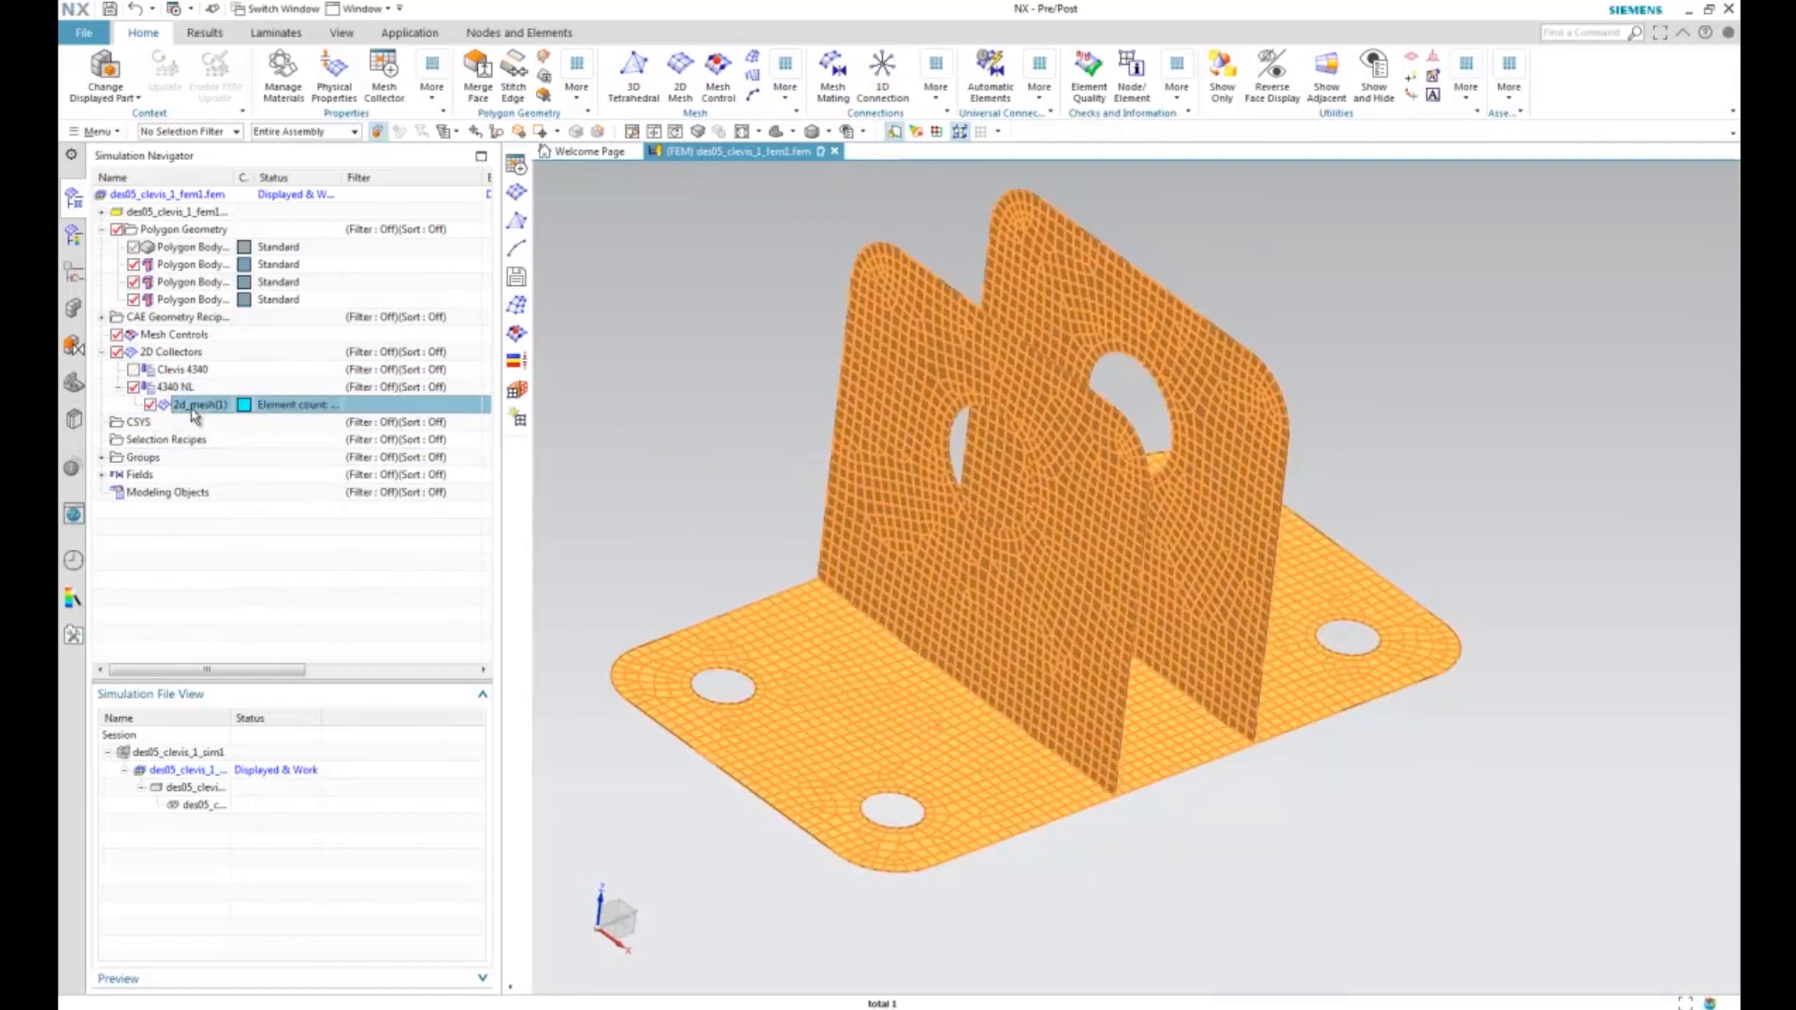
Step: Turn on the Element Thickness and Offset display for 2d_mesh(1) in the 4340 NL collector
right_click(194, 415)
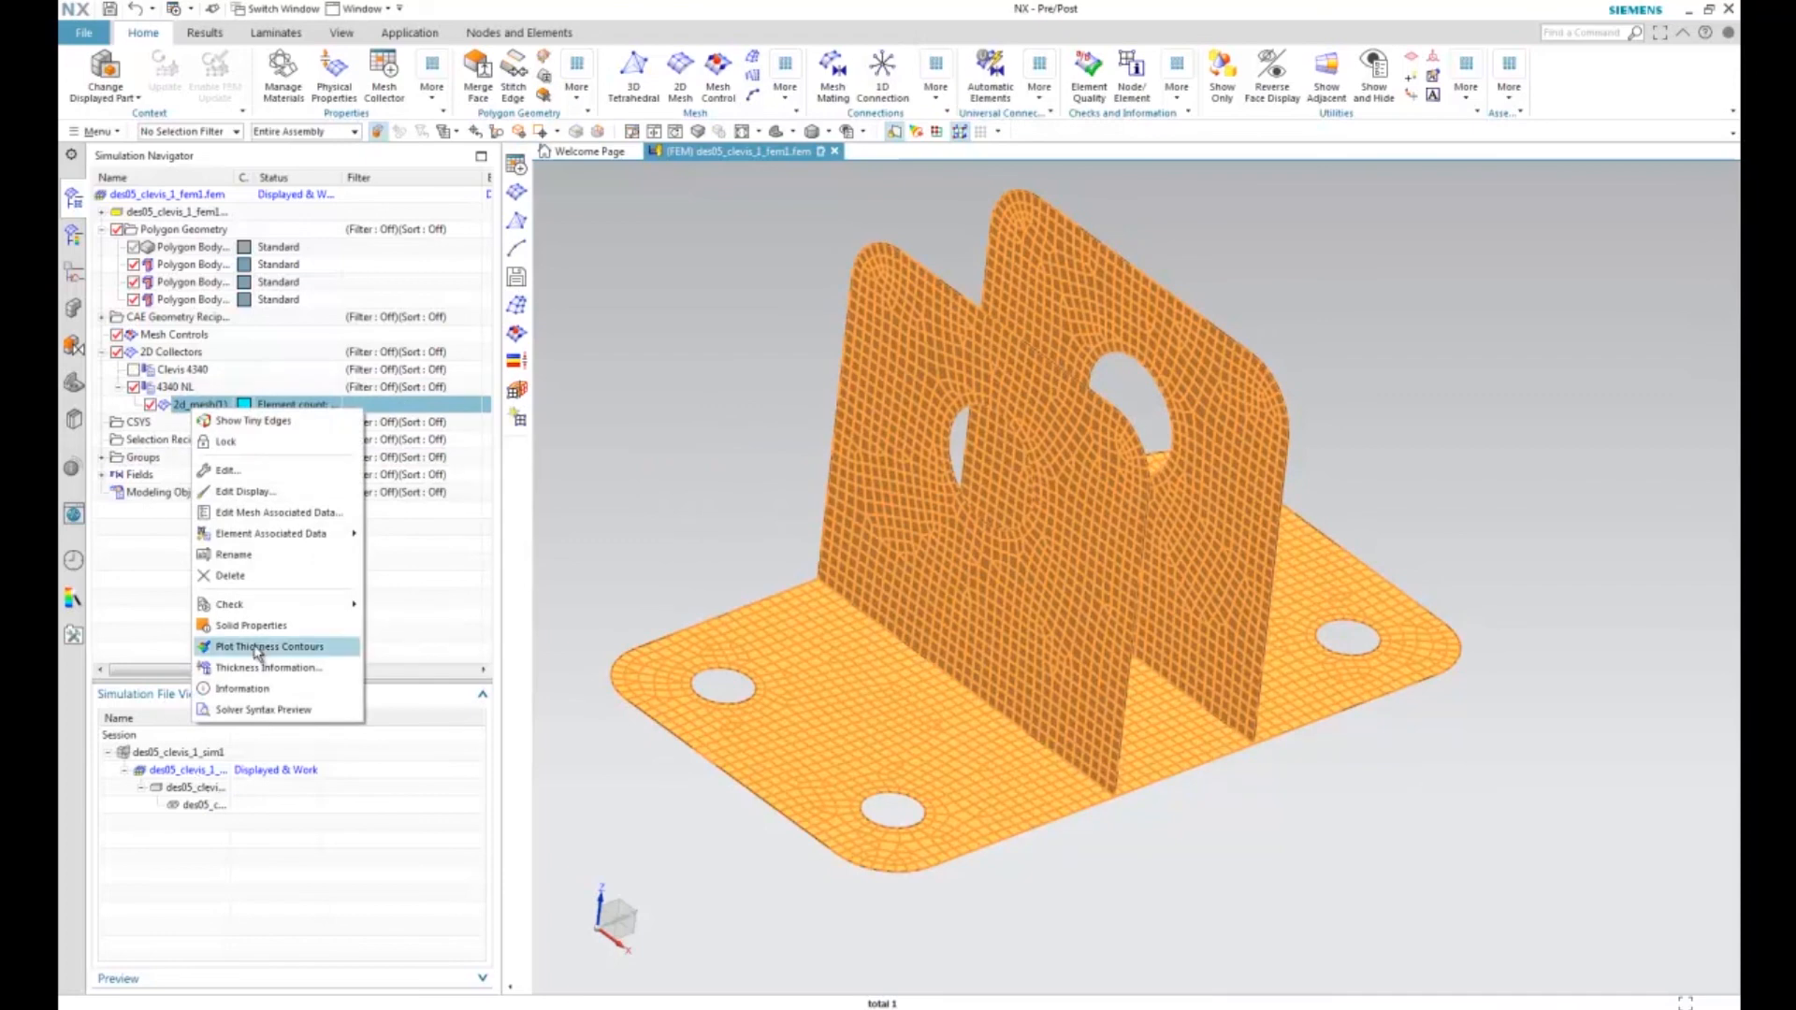
left_click(241, 493)
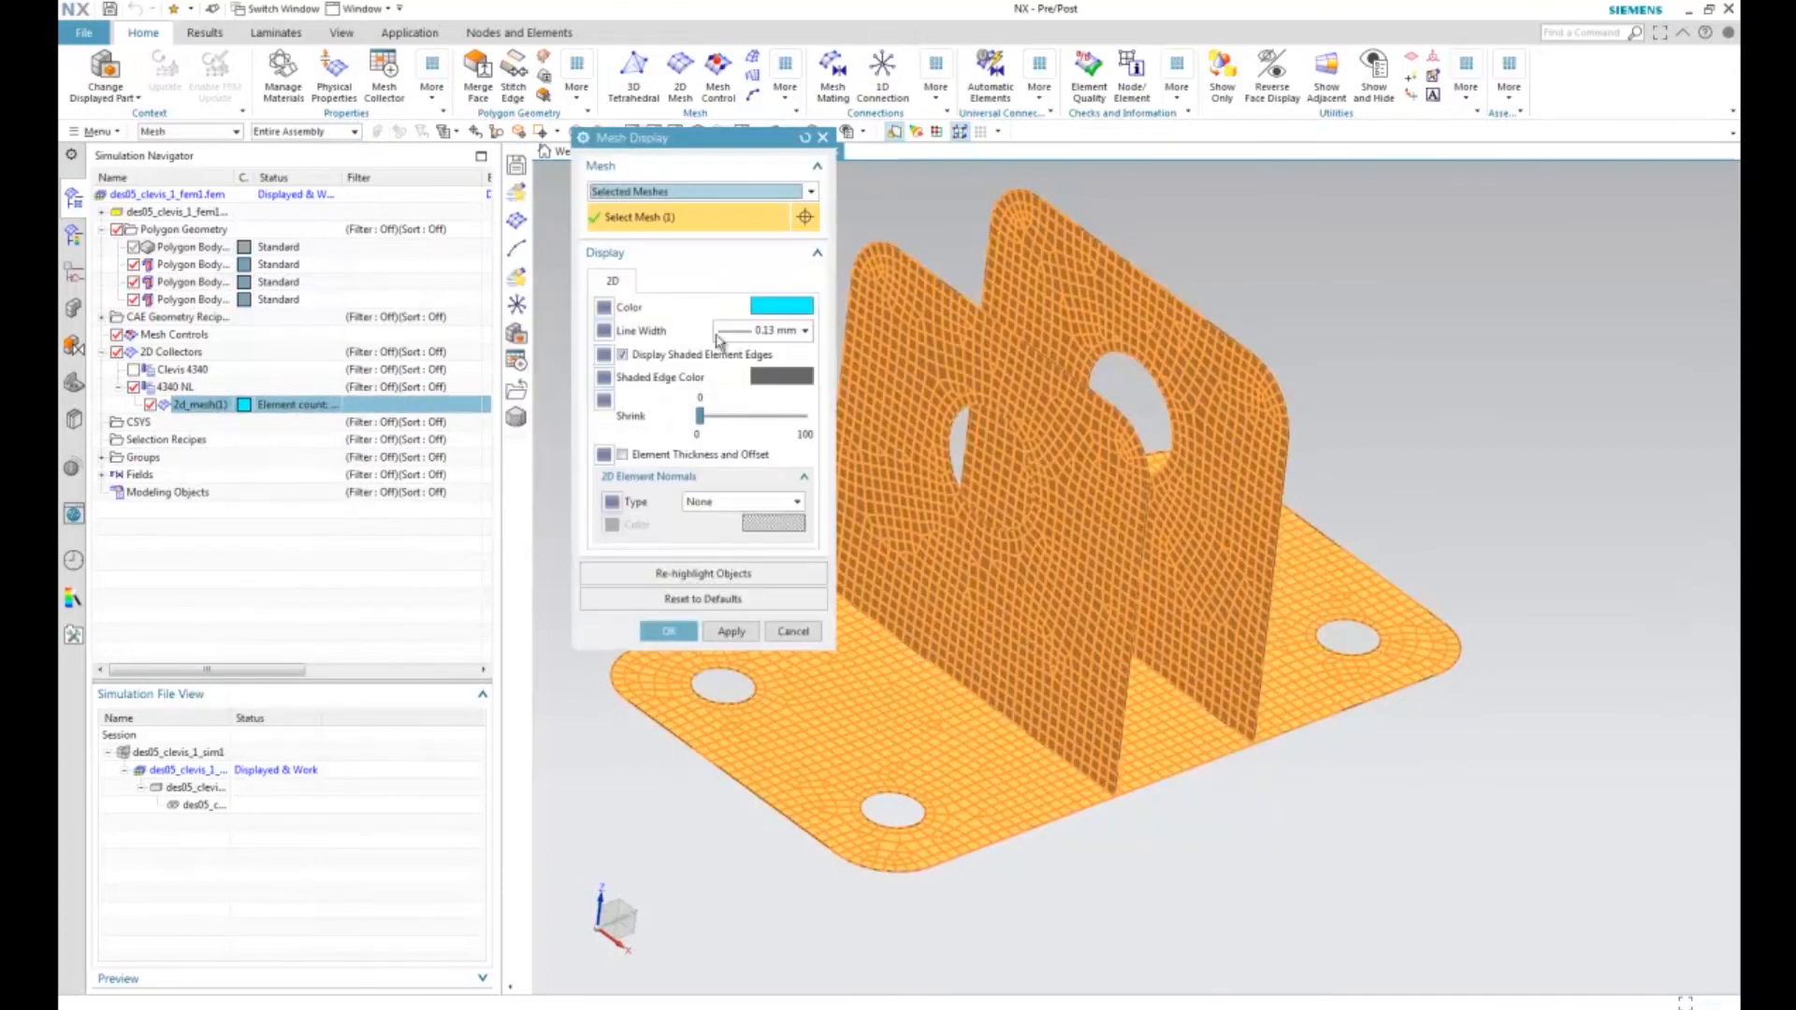
left_click(654, 456)
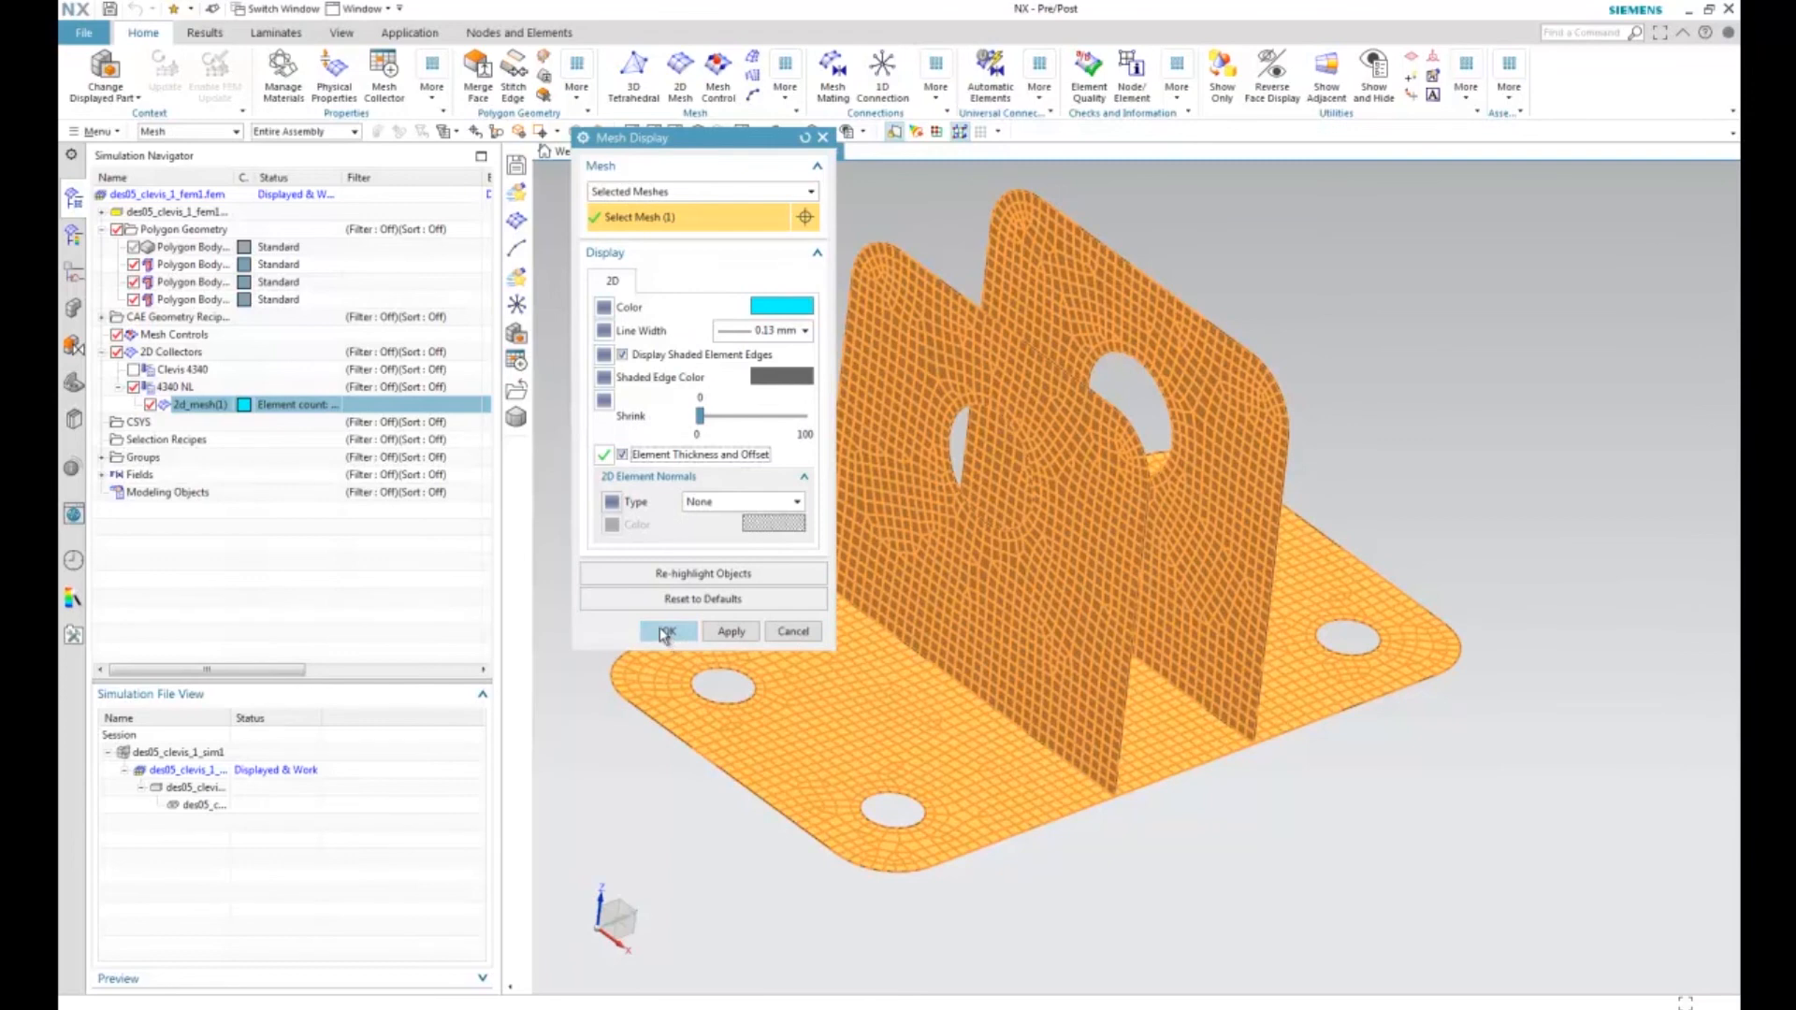
left_click(667, 631)
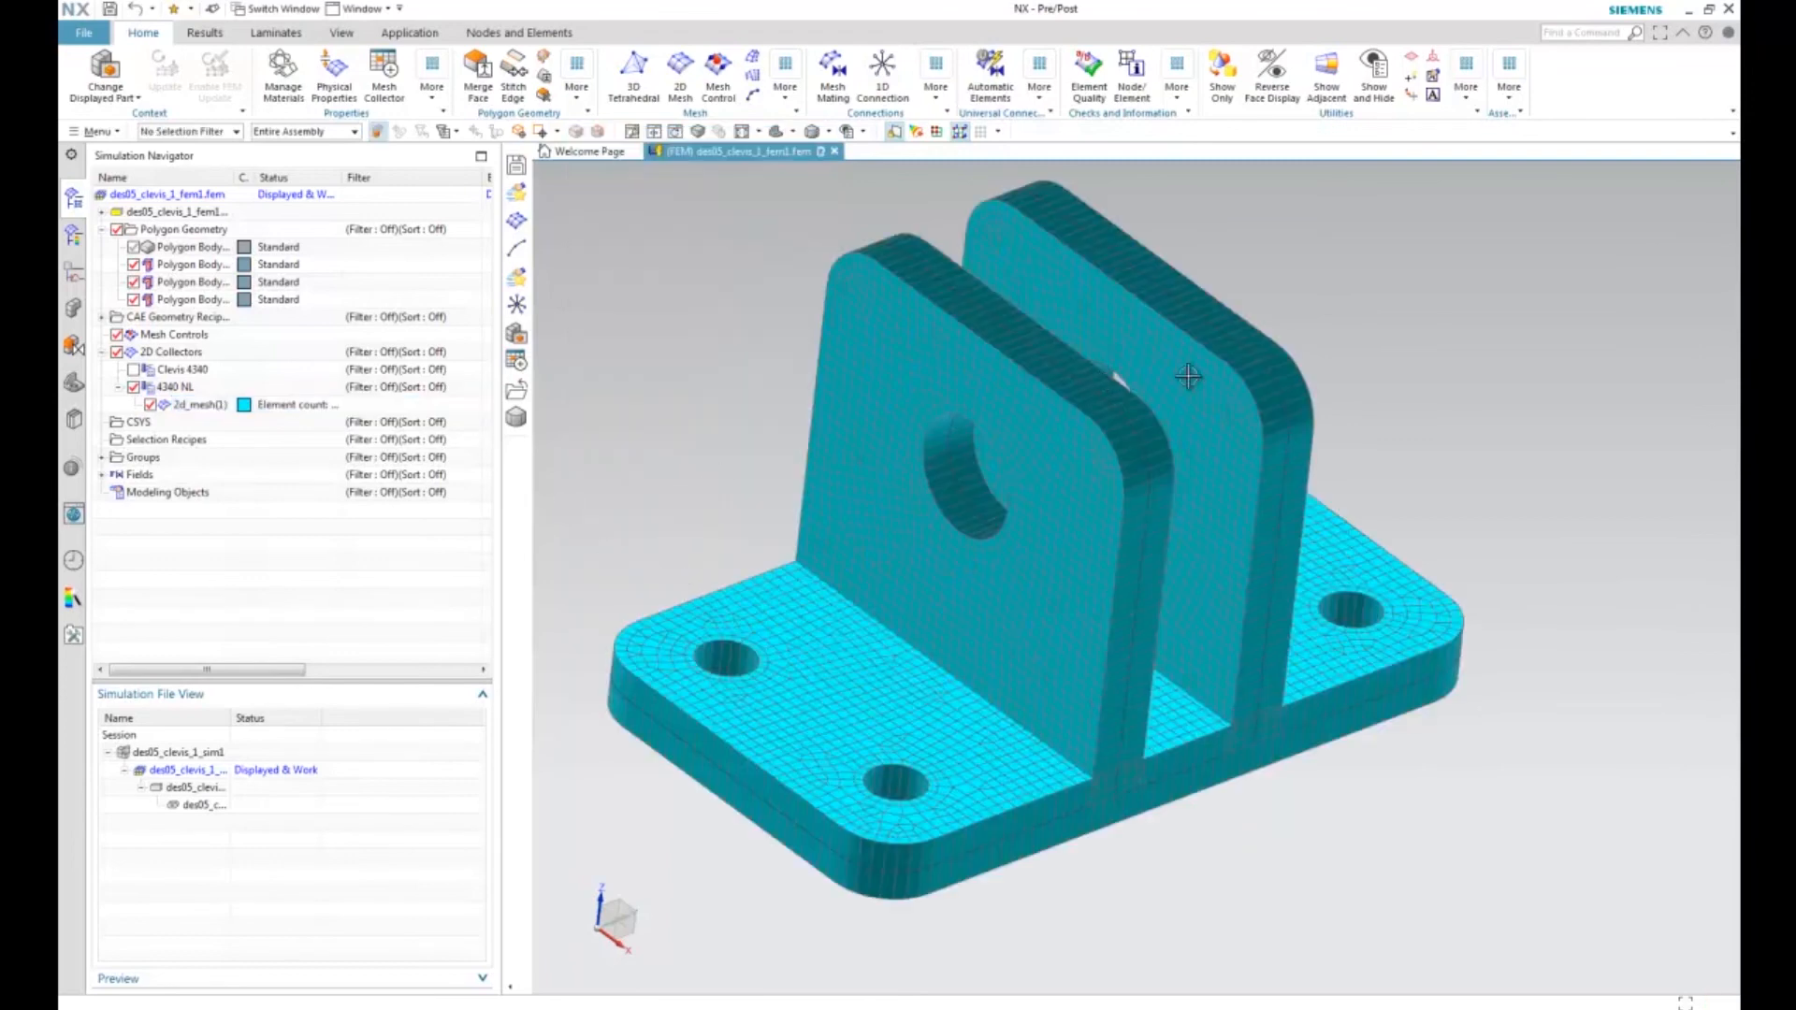